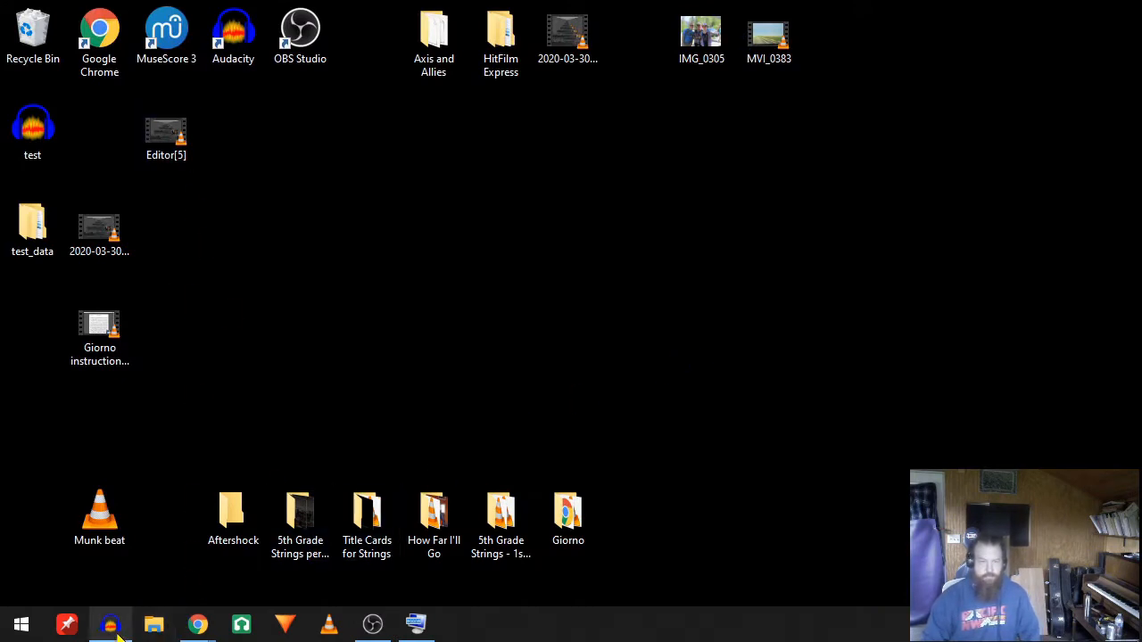
# Step: Open Audacity and raise the system speaker volume to 50
pyautogui.doubleClick(235, 44)
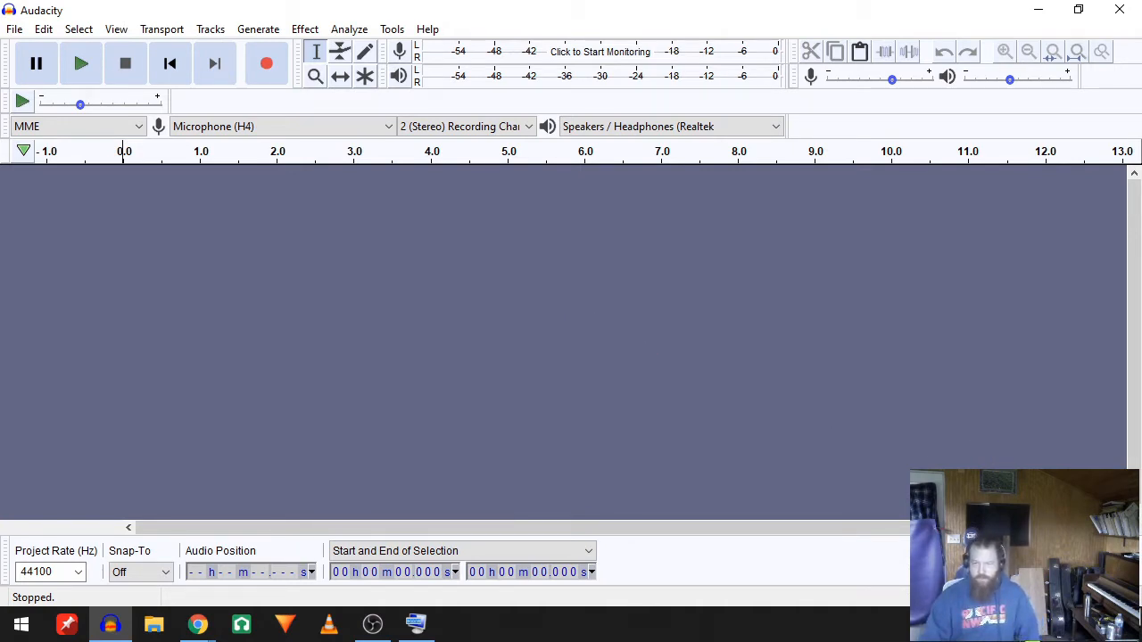
pyautogui.click(1020, 625)
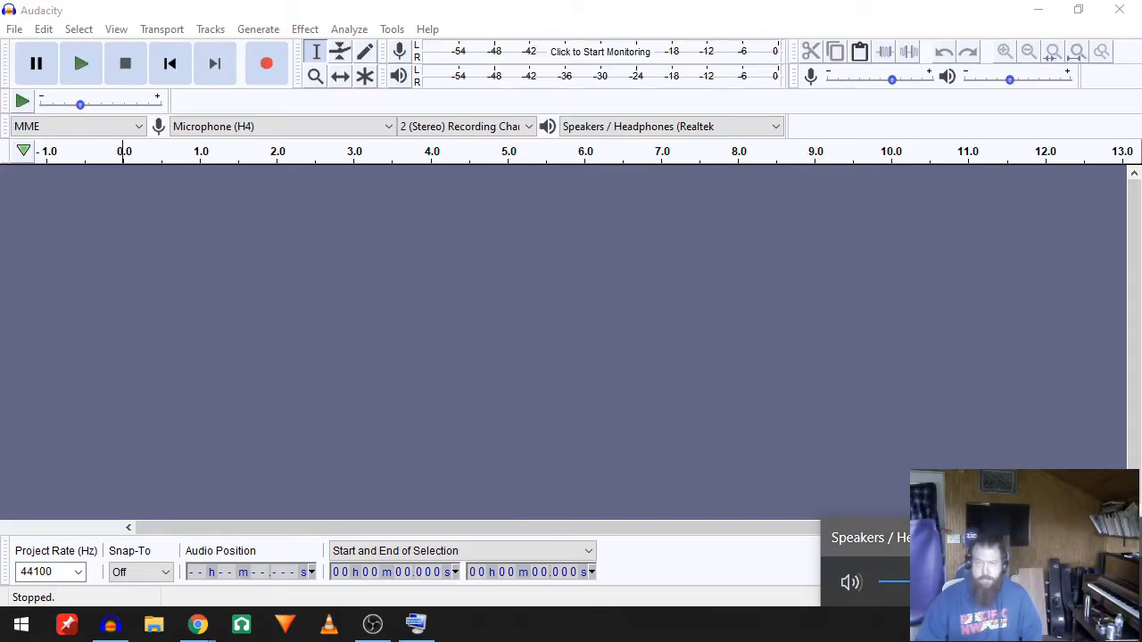
pyautogui.moveTo(966, 582); pyautogui.dragTo(982, 582)
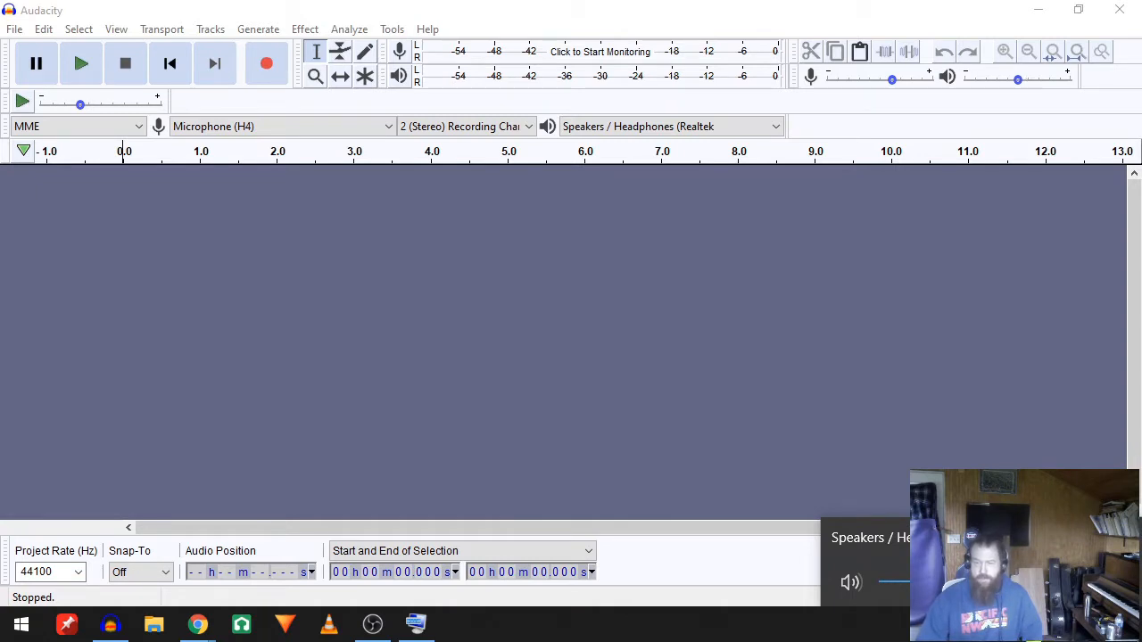
# Step: Check the system Volume Mixer, close it, and bring up the Windows Sound settings
pyautogui.rightClick(1024, 627)
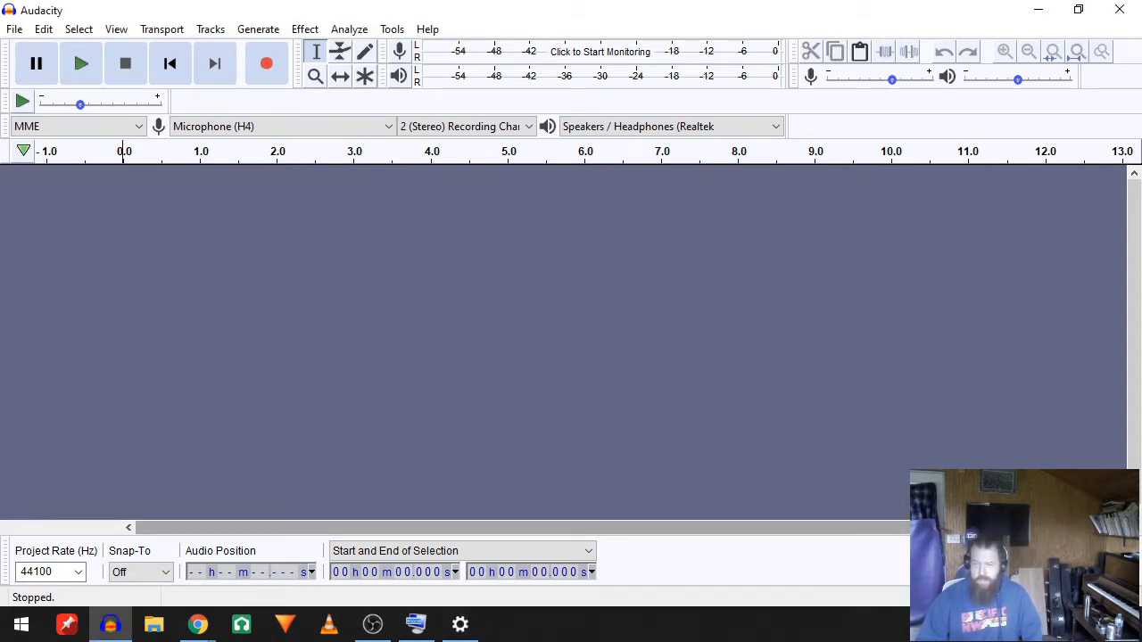
pyautogui.click(973, 539)
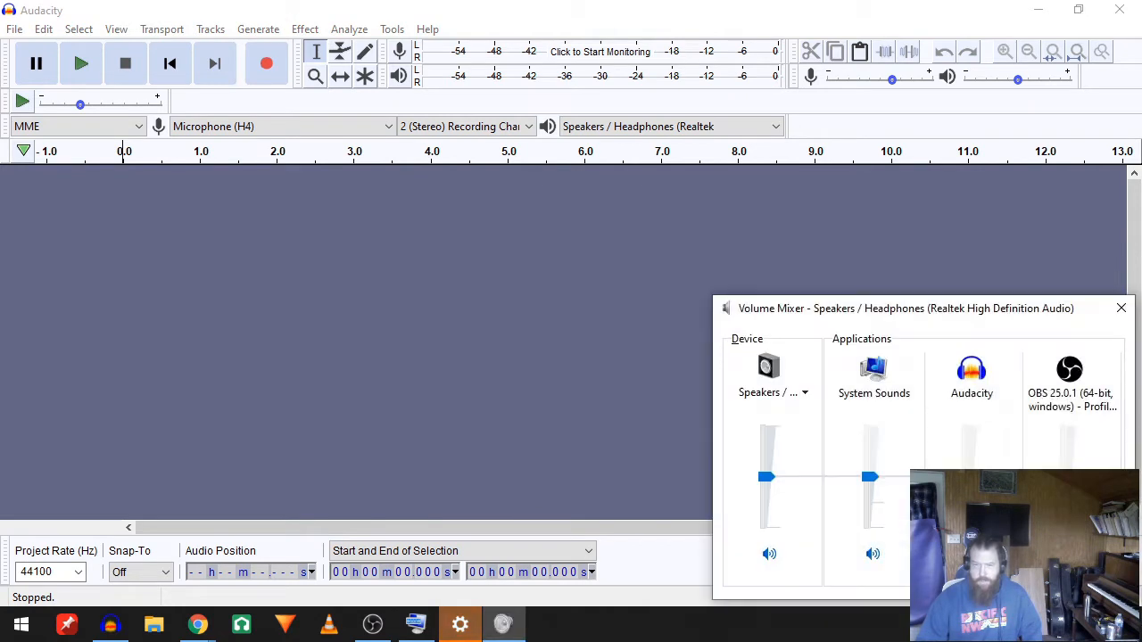
pyautogui.click(1122, 309)
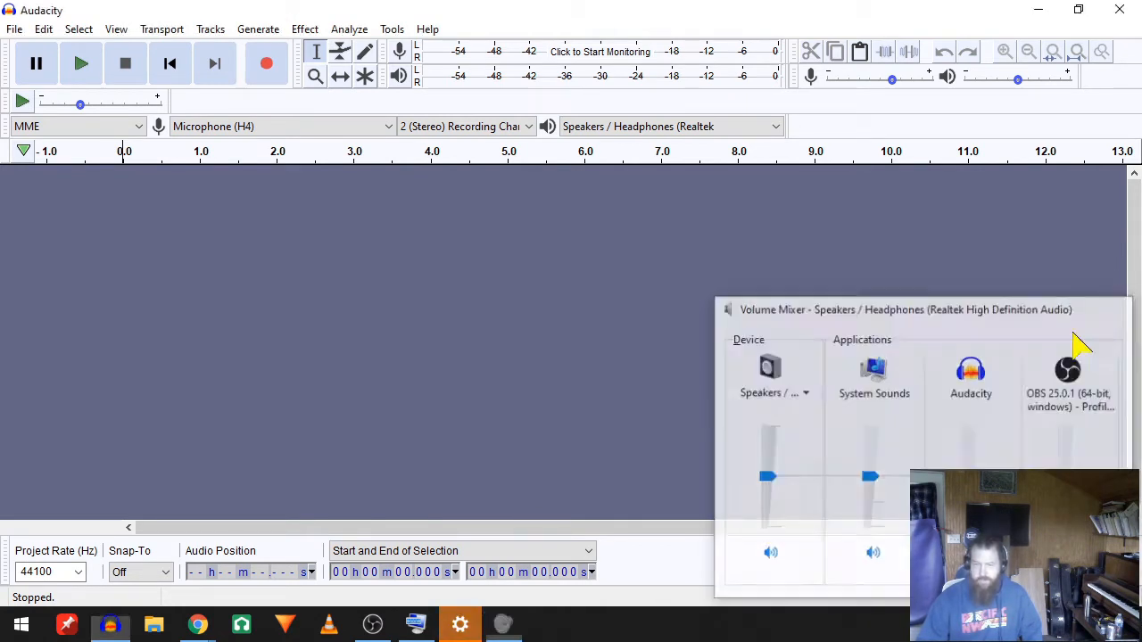
pyautogui.click(473, 625)
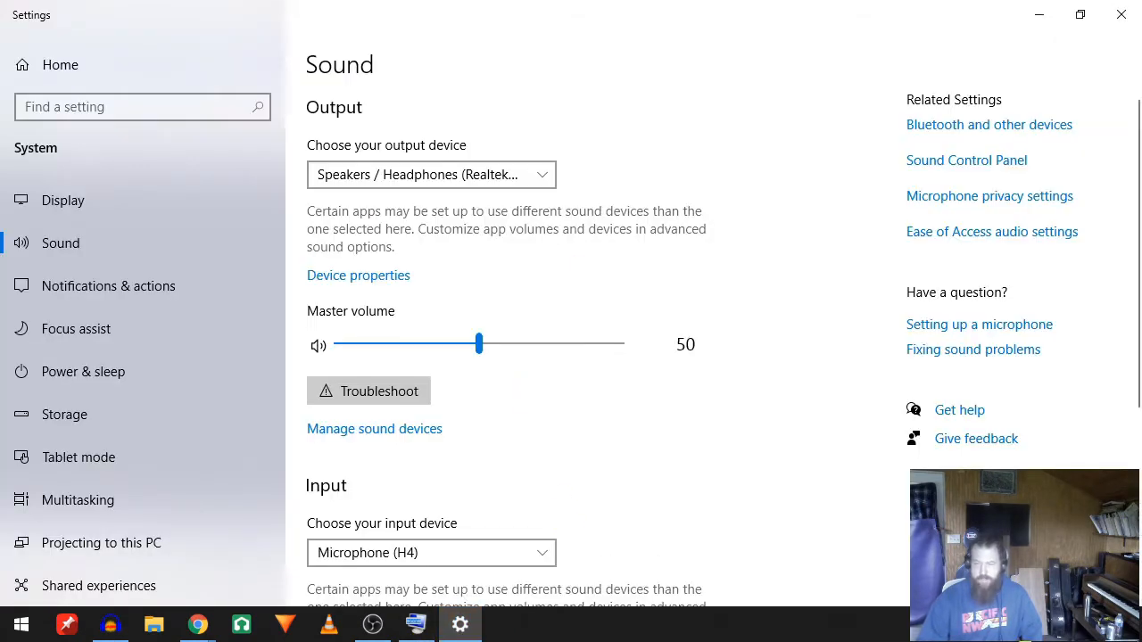
pyautogui.rightClick(1018, 630)
pyautogui.click(991, 520)
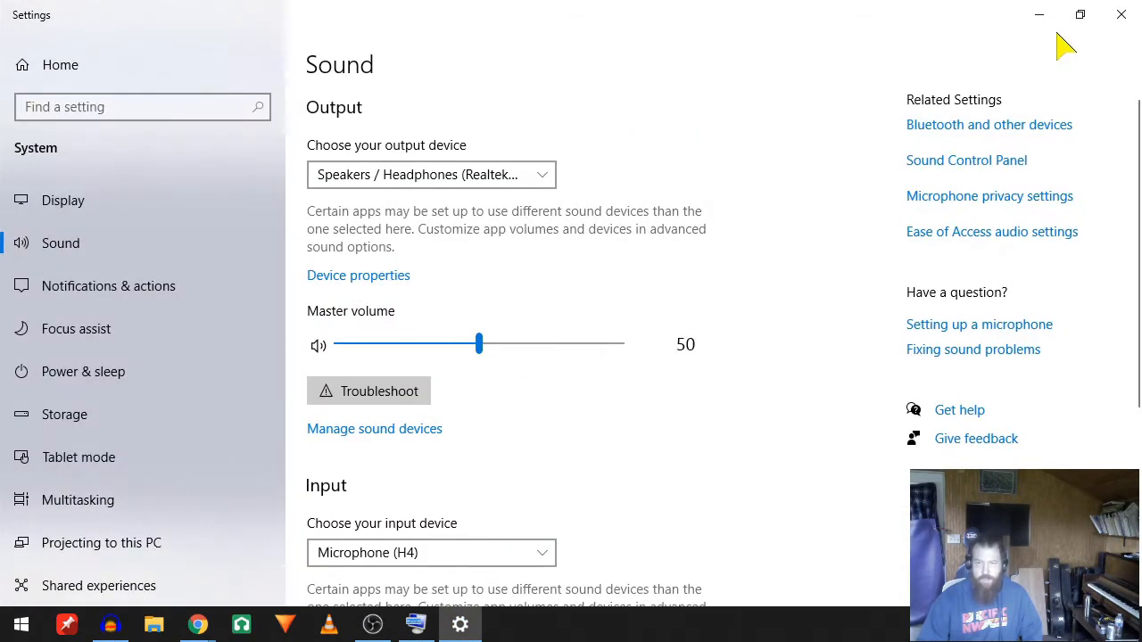
pyautogui.doubleClick(922, 19)
pyautogui.moveTo(916, 41); pyautogui.dragTo(879, 11)
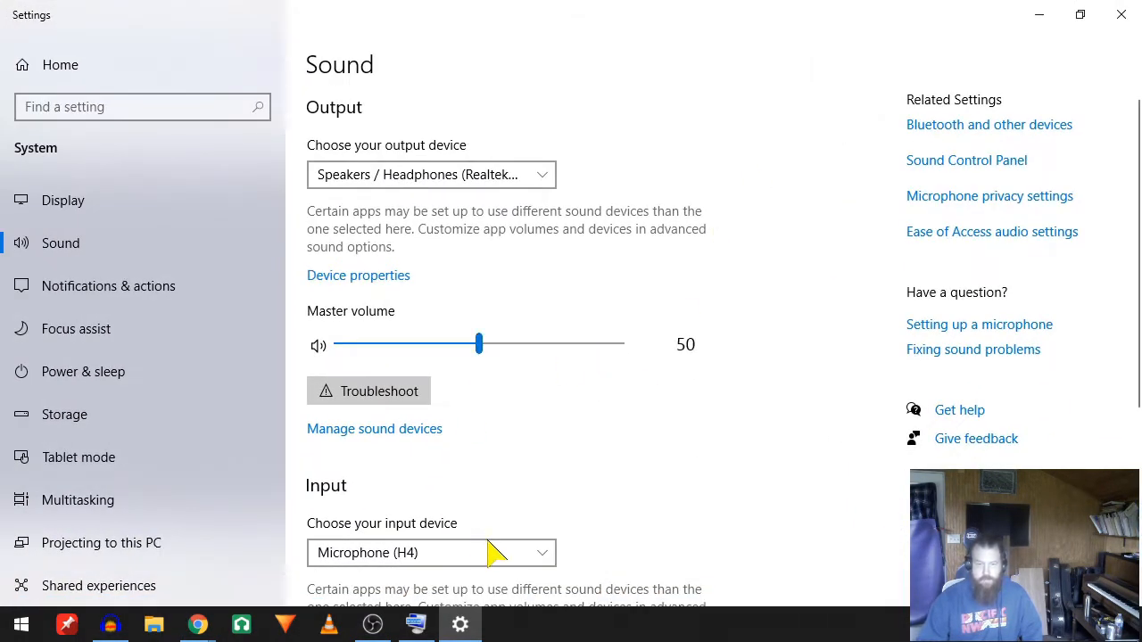
# Step: Review the available sound input devices and keep Microphone (H4) selected
pyautogui.scroll(-3, 514, 505)
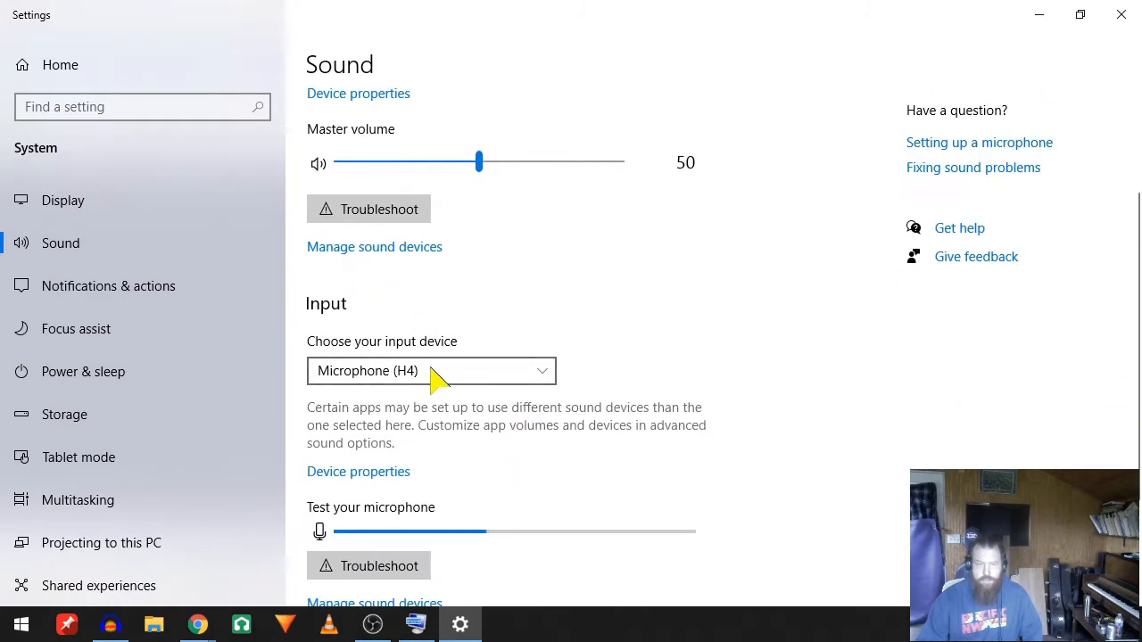
pyautogui.click(434, 373)
pyautogui.click(434, 373)
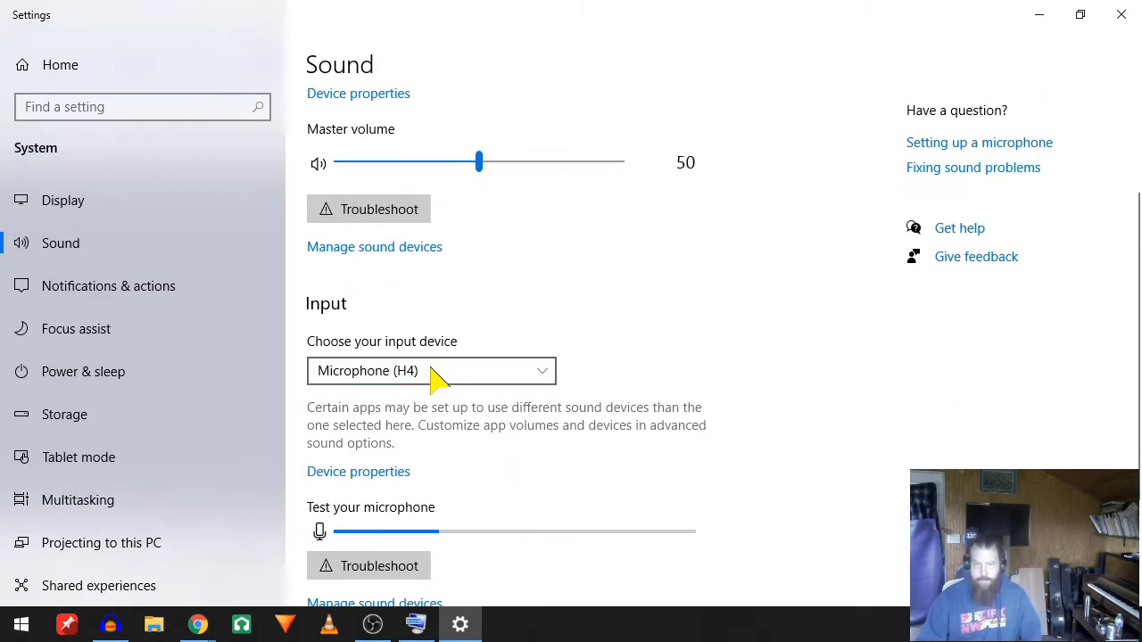
pyautogui.click(453, 373)
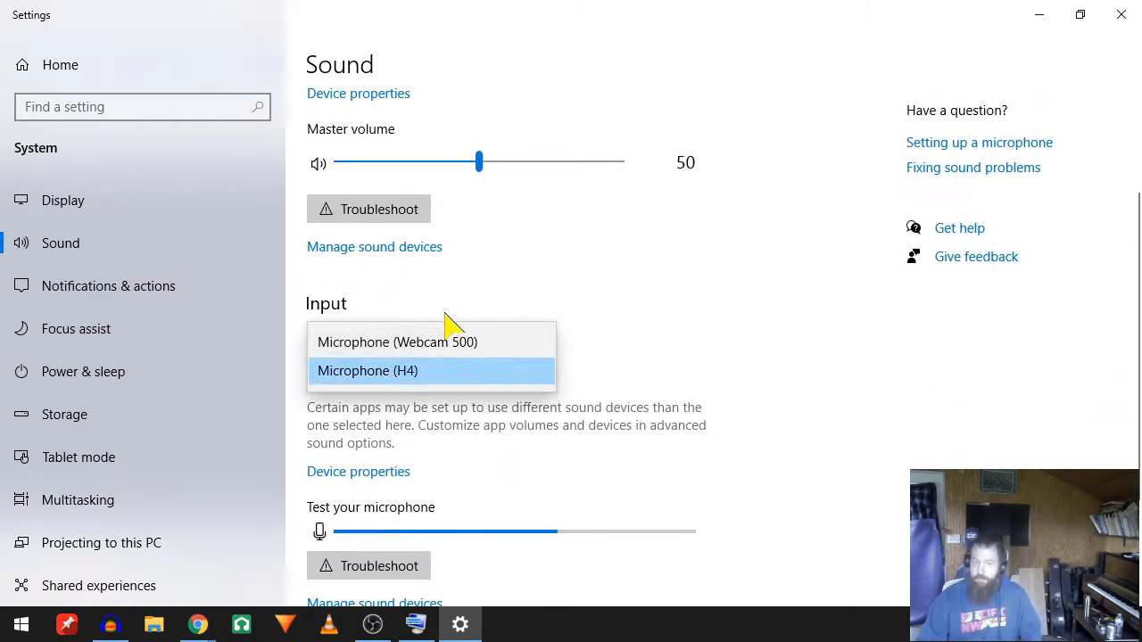
pyautogui.click(451, 376)
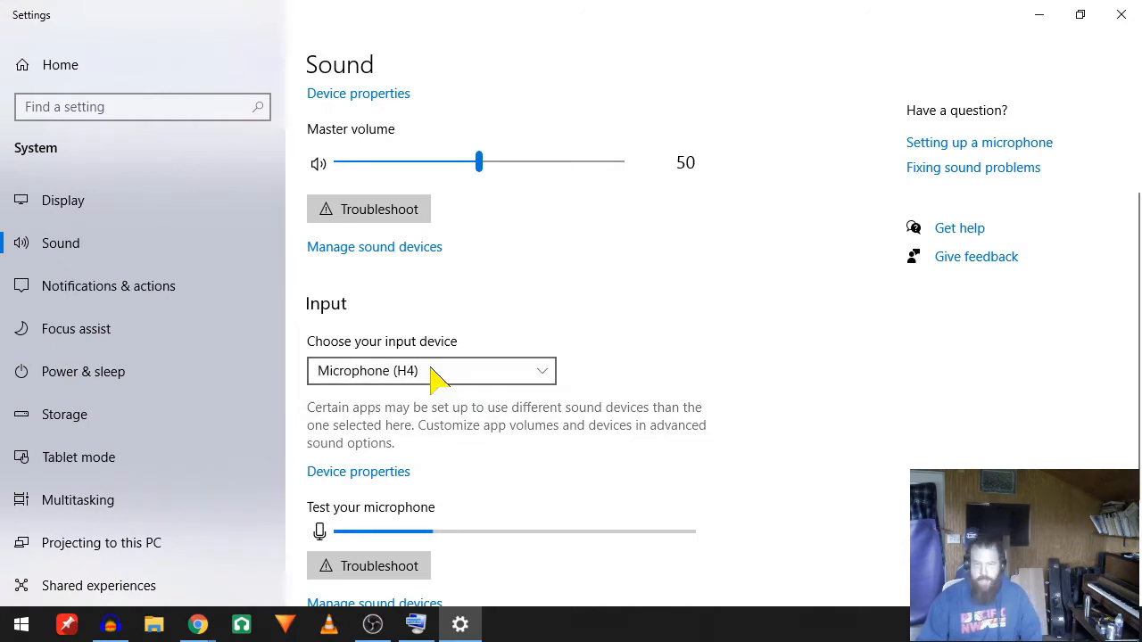
pyautogui.click(433, 373)
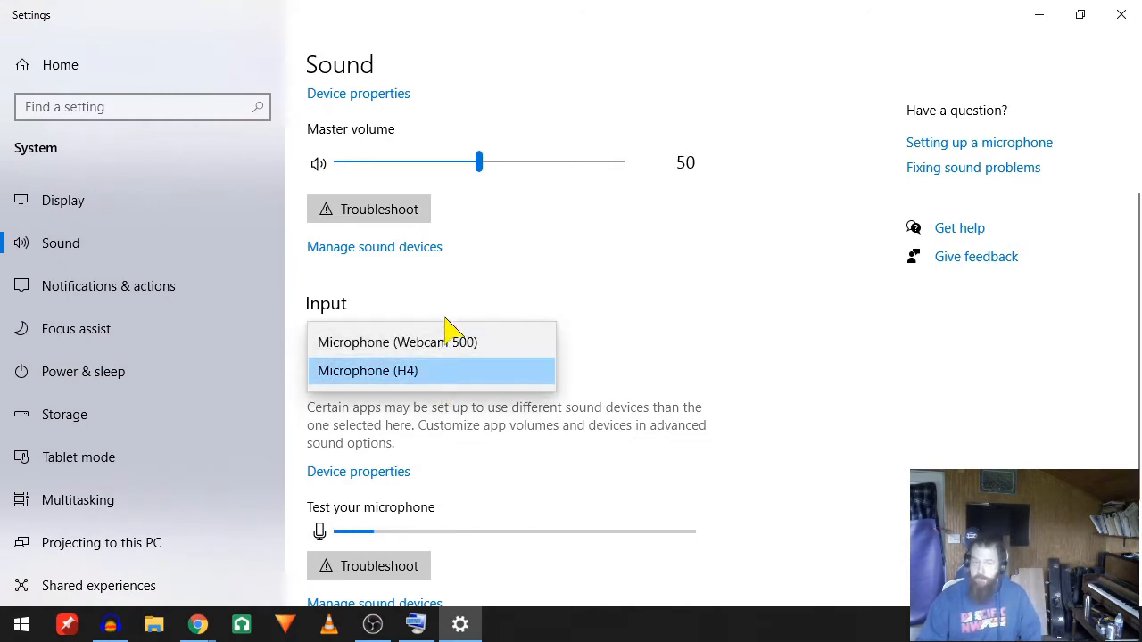
pyautogui.click(457, 381)
# Step: Examine the list of managed sound devices and the H4 microphone's device properties
pyautogui.scroll(-3, 518, 436)
pyautogui.click(403, 427)
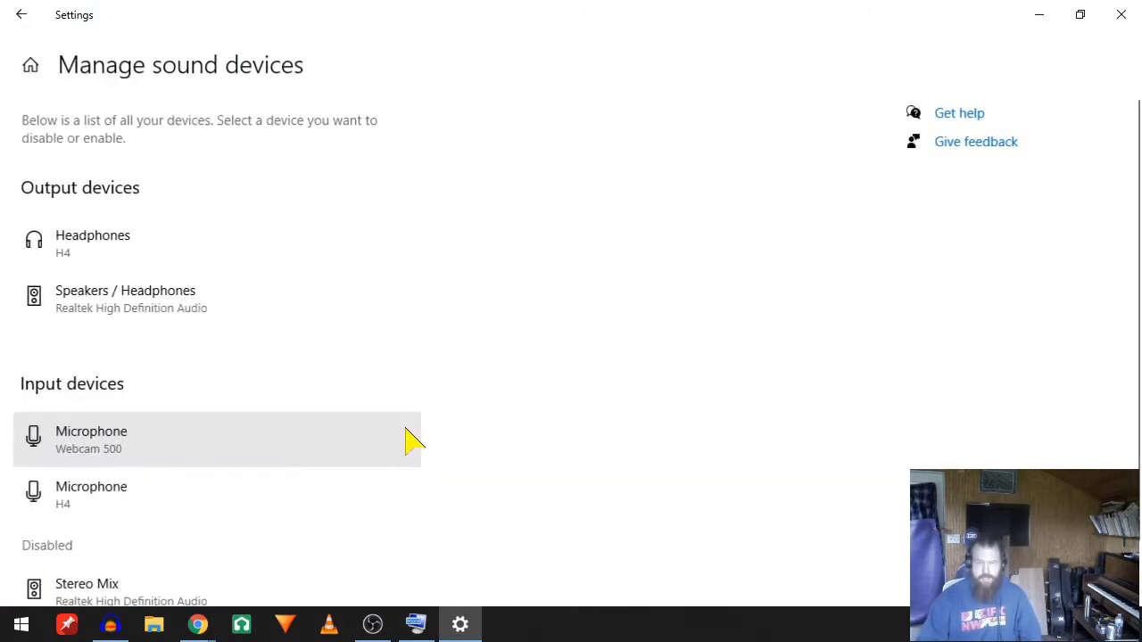
pyautogui.click(21, 15)
pyautogui.scroll(-5, 428, 499)
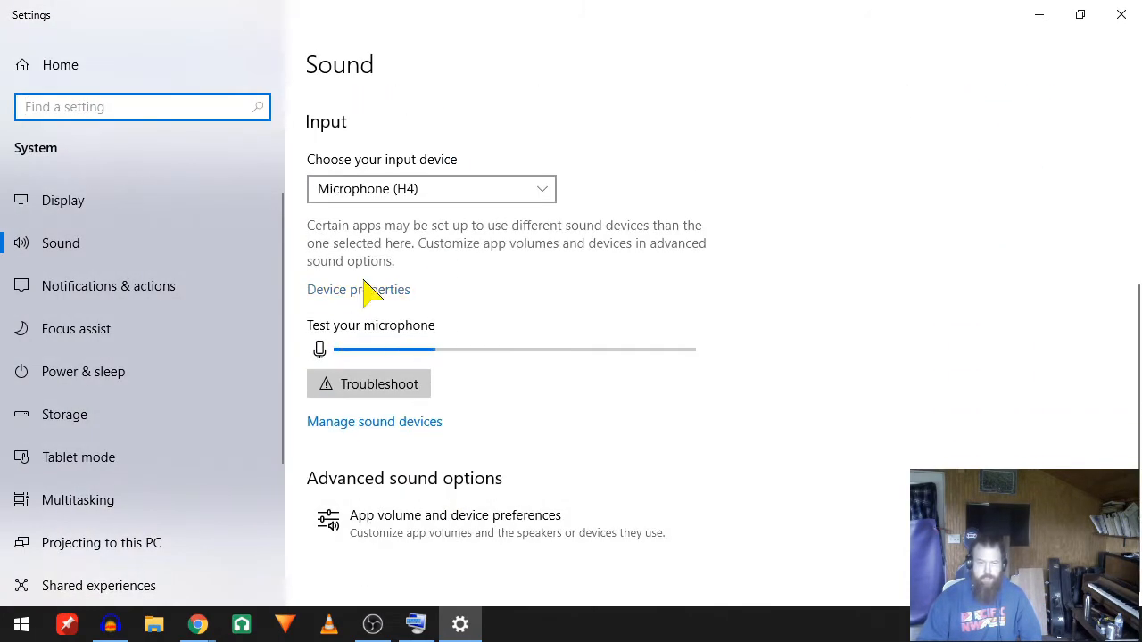
pyautogui.click(367, 293)
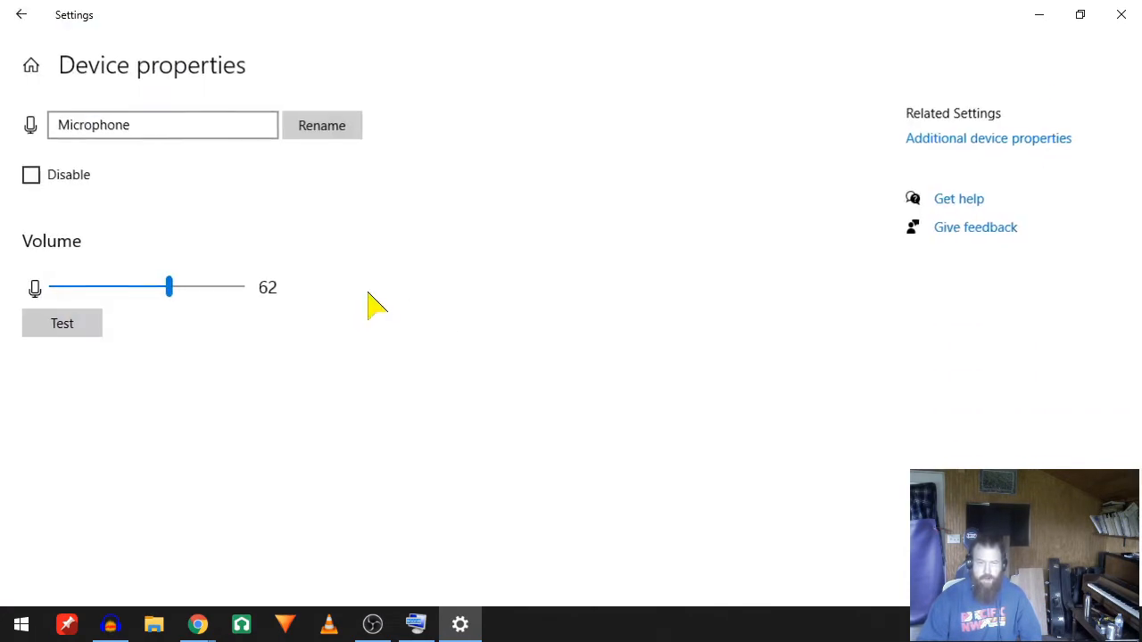
pyautogui.click(21, 16)
pyautogui.scroll(-5, 530, 442)
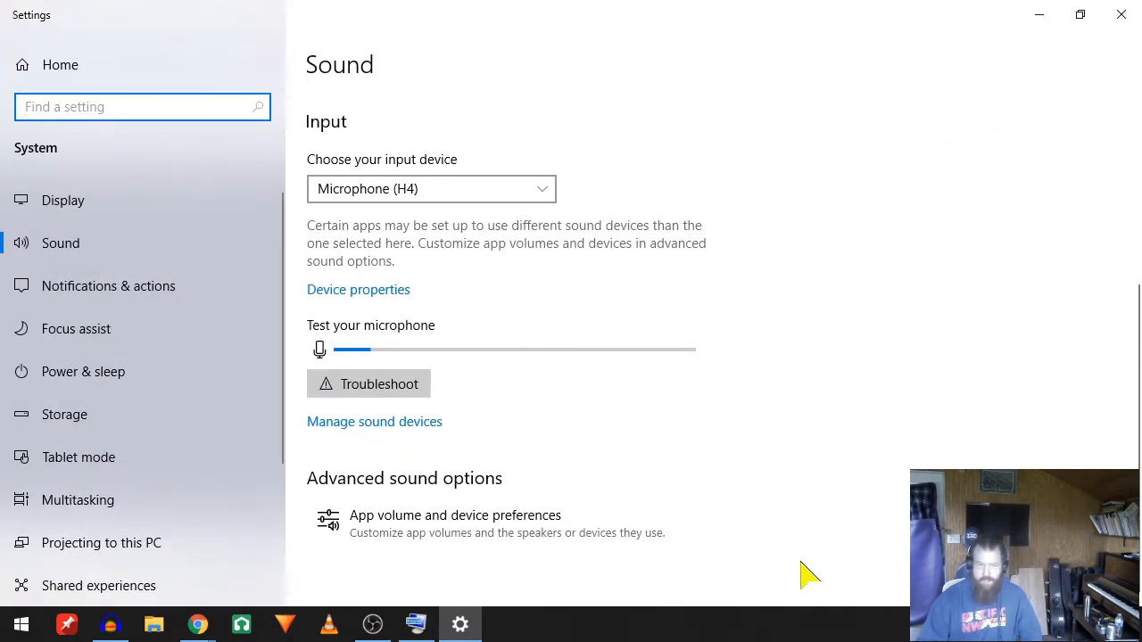
# Step: Review the app volume and device preferences, and close the Windows settings
pyautogui.click(541, 553)
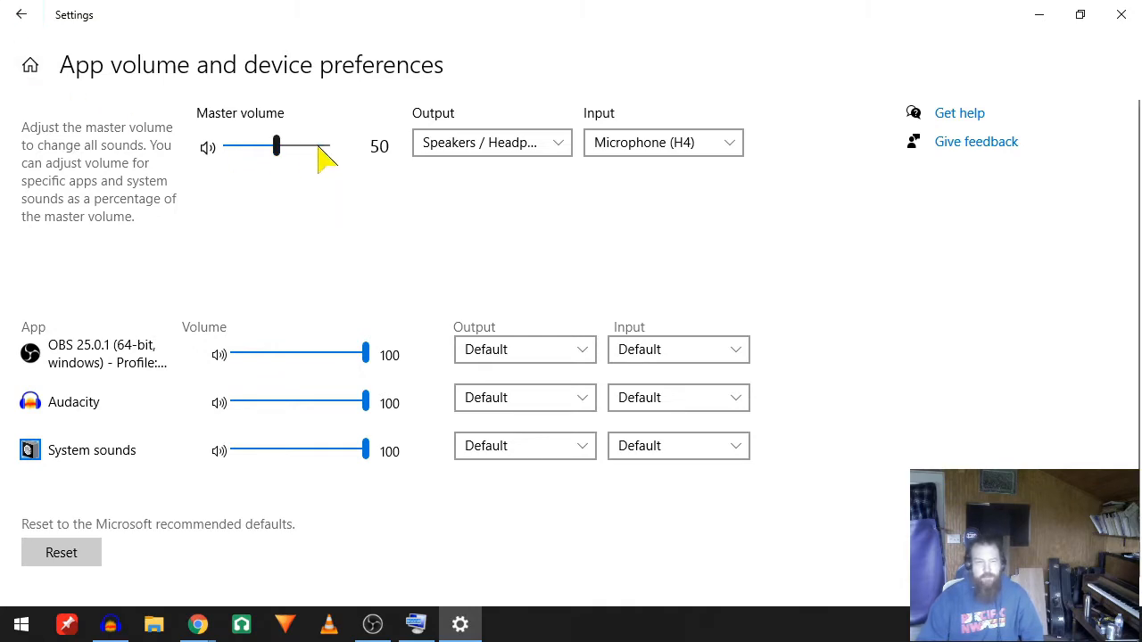
pyautogui.click(22, 14)
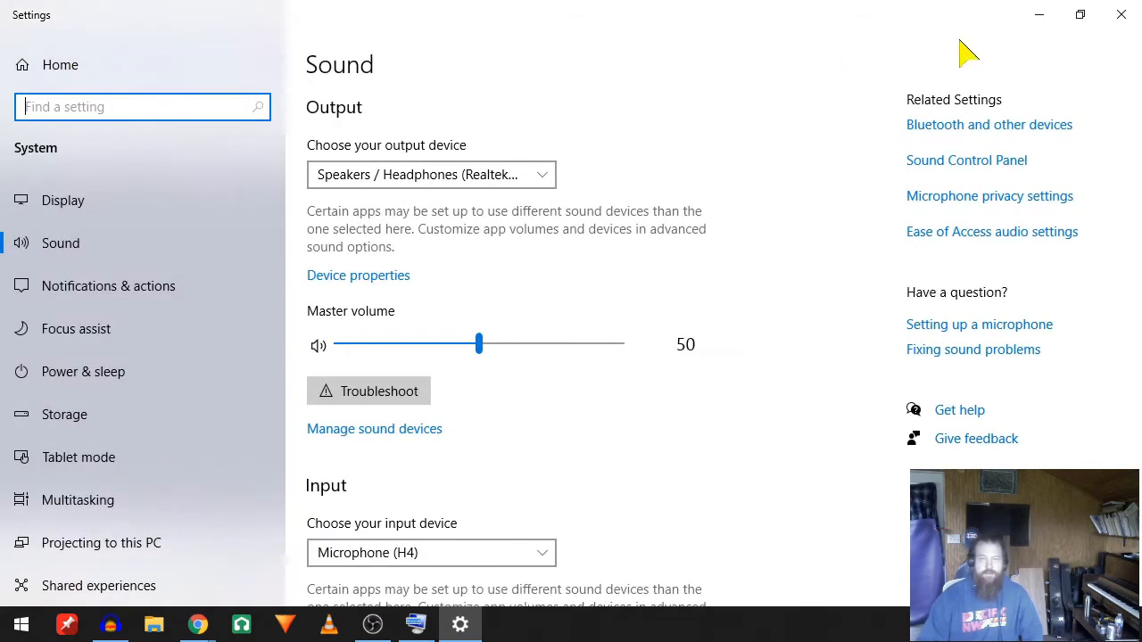
pyautogui.click(1122, 15)
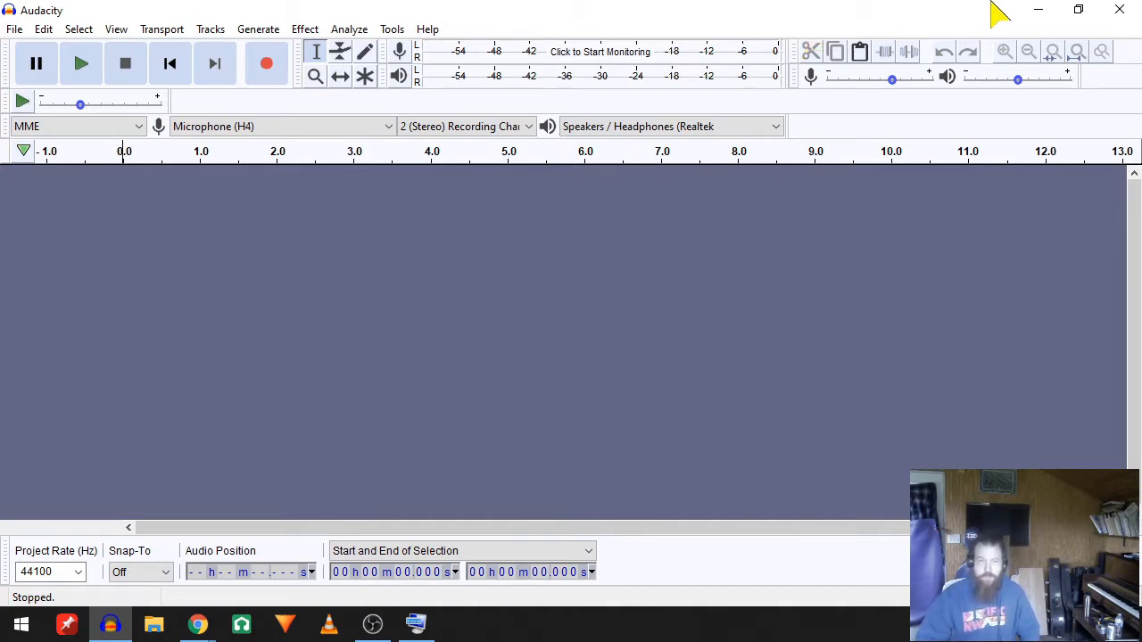
# Step: Start monitoring the microphone input level in Audacity and raise the recording volume to 0.96
pyautogui.moveTo(880, 10); pyautogui.dragTo(817, 0)
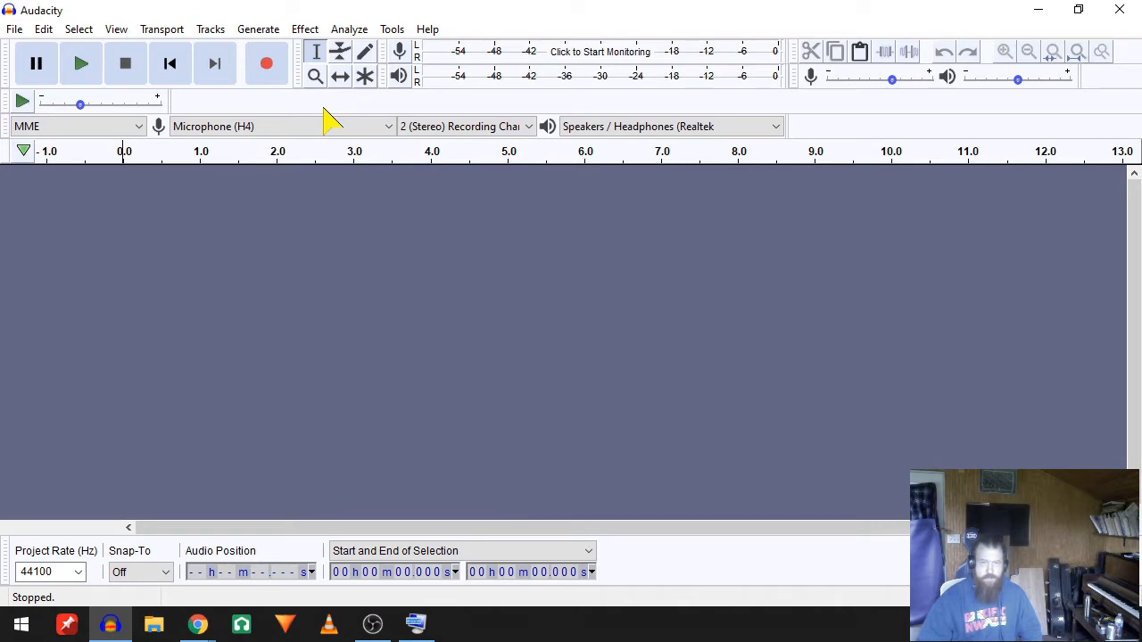
pyautogui.click(559, 53)
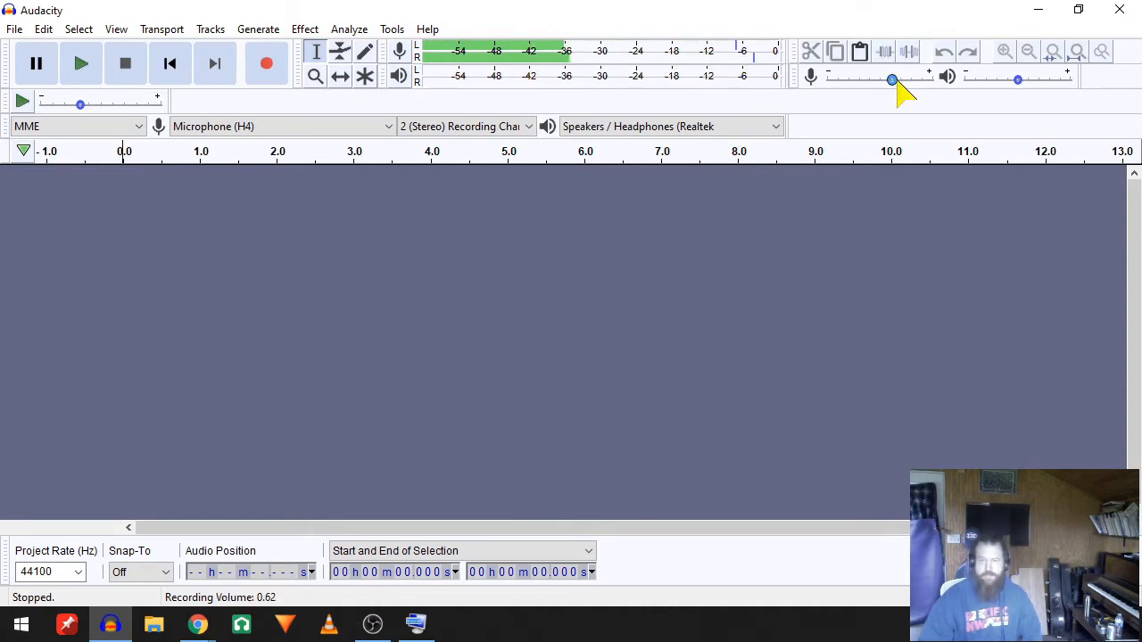
pyautogui.moveTo(892, 80); pyautogui.dragTo(932, 82)
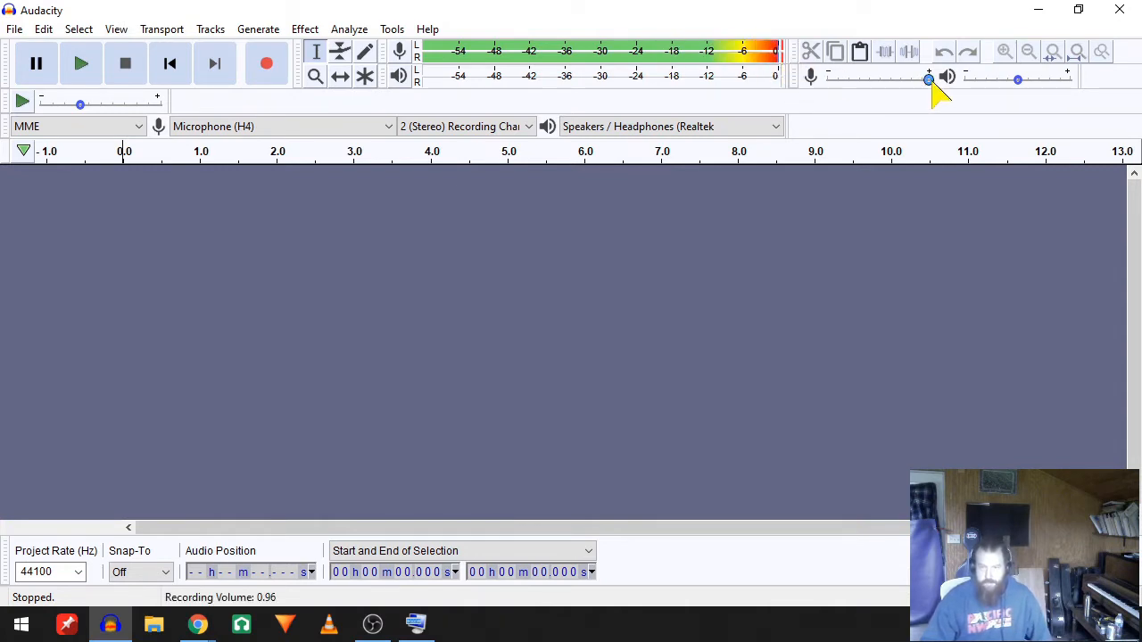
pyautogui.moveTo(930, 95)
# Step: Lower the recording volume to 0.55 and stop monitoring the input level
pyautogui.moveTo(922, 85)
pyautogui.mouseDown()
pyautogui.moveTo(877, 93)
pyautogui.moveTo(902, 91)
pyautogui.mouseUp()
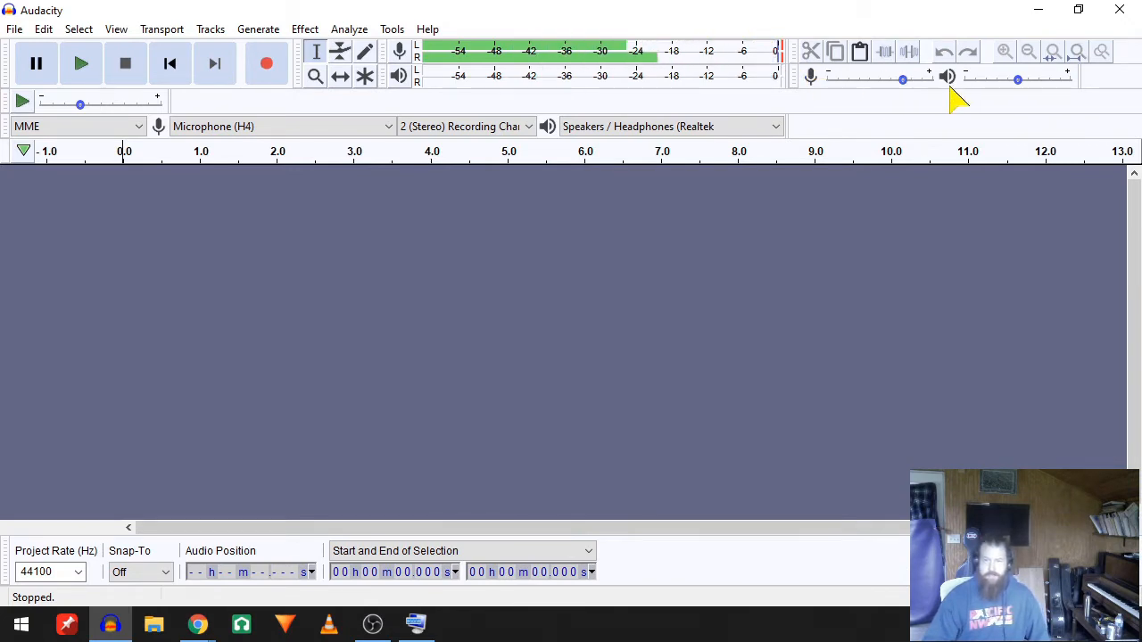
pyautogui.moveTo(903, 85); pyautogui.dragTo(895, 79)
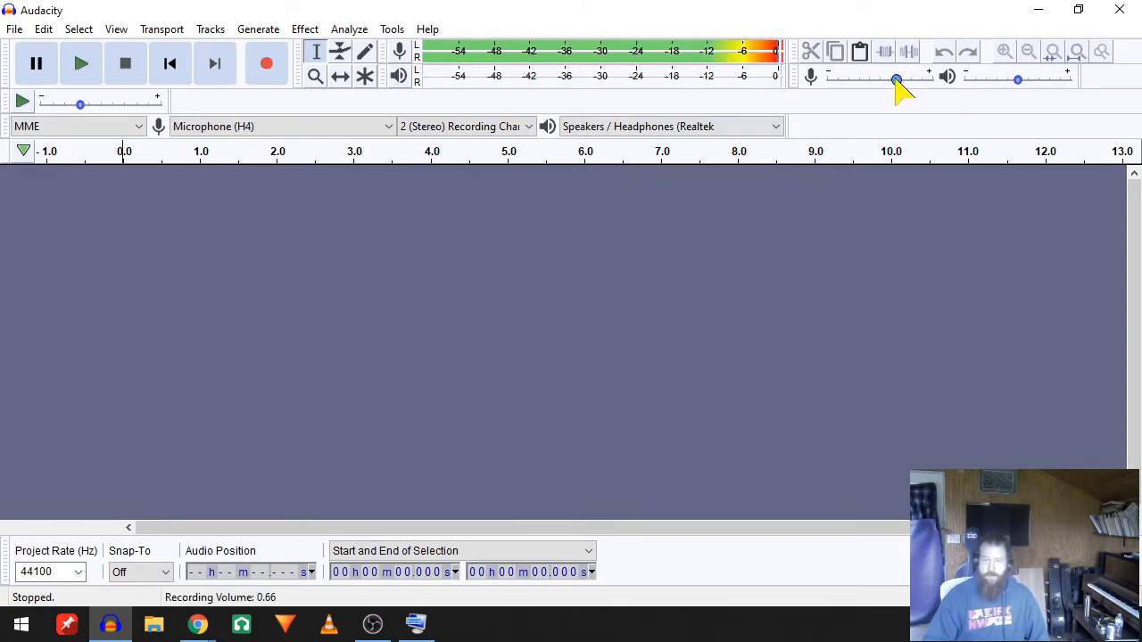
pyautogui.moveTo(896, 79); pyautogui.dragTo(885, 79)
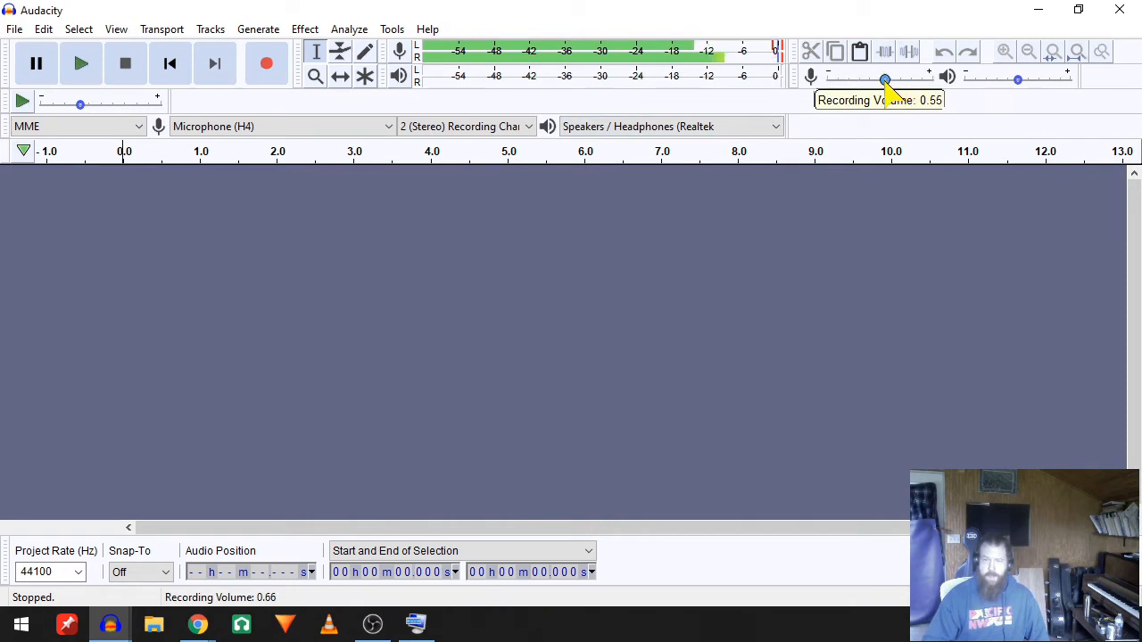
pyautogui.click(731, 45)
pyautogui.click(737, 52)
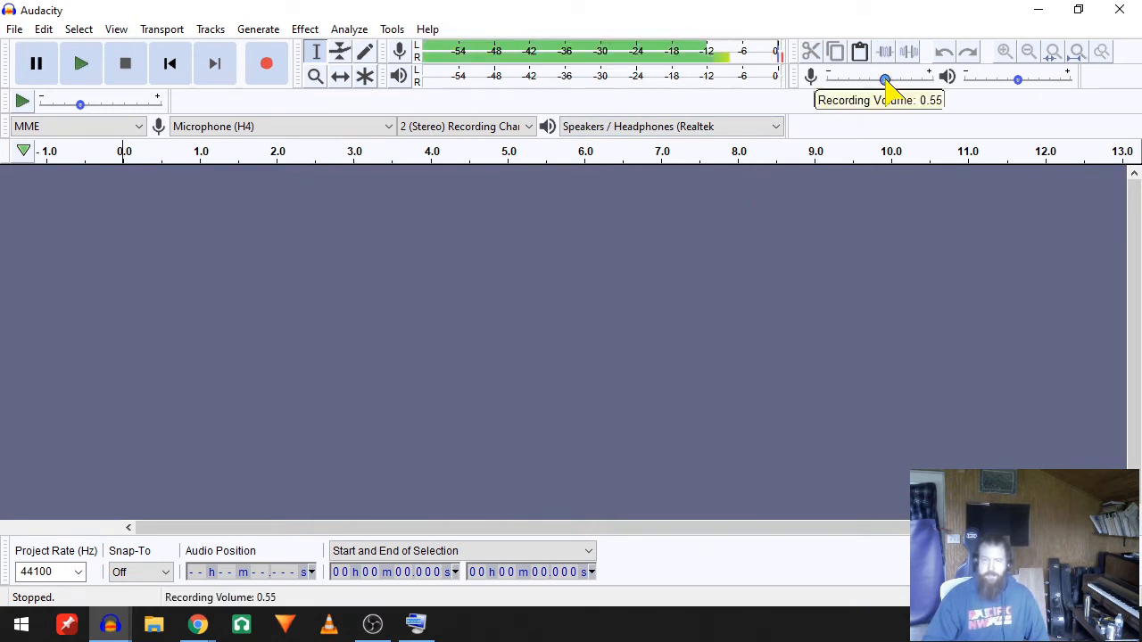
pyautogui.click(755, 55)
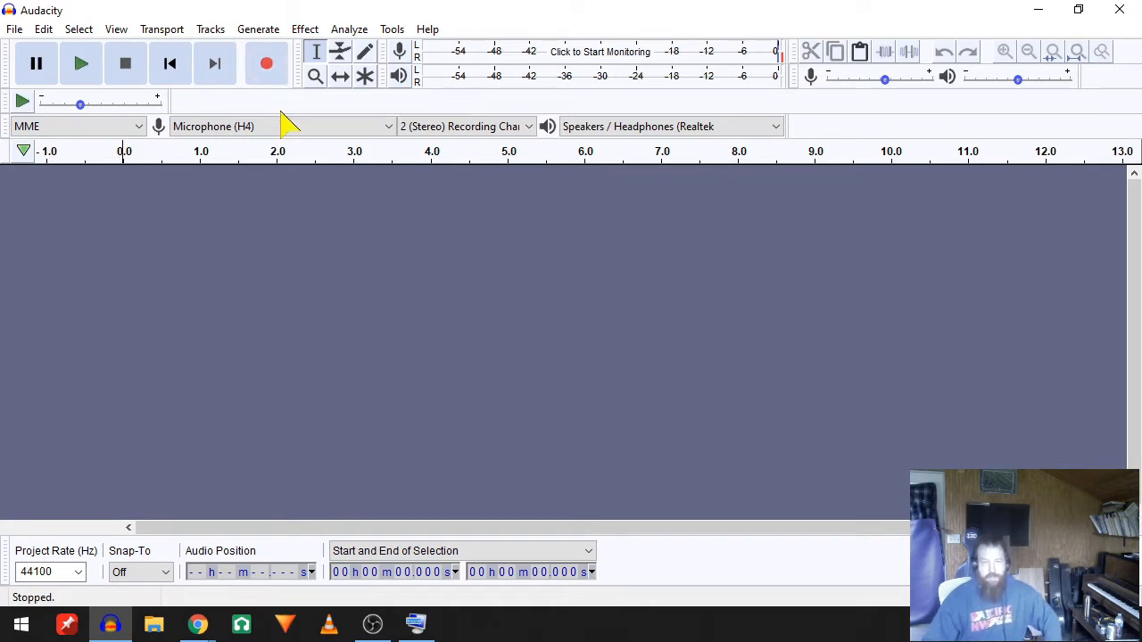
# Step: Record a stereo voice track about 12 seconds long and place the cursor at the start of the speech, about 0.221 s
pyautogui.click(273, 68)
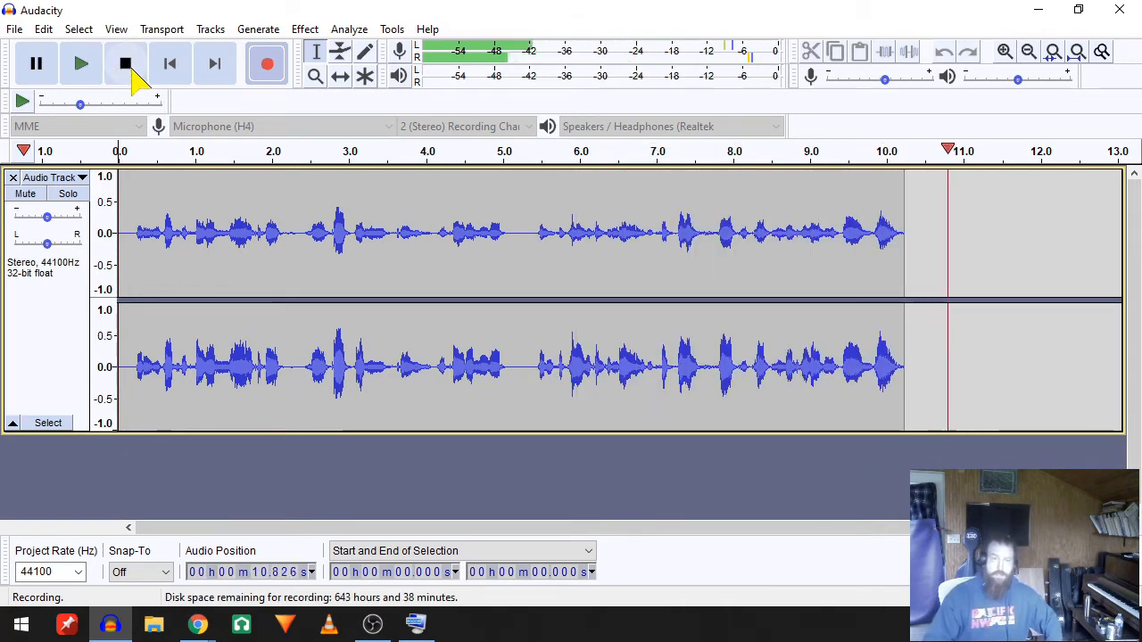
pyautogui.click(125, 64)
pyautogui.click(137, 229)
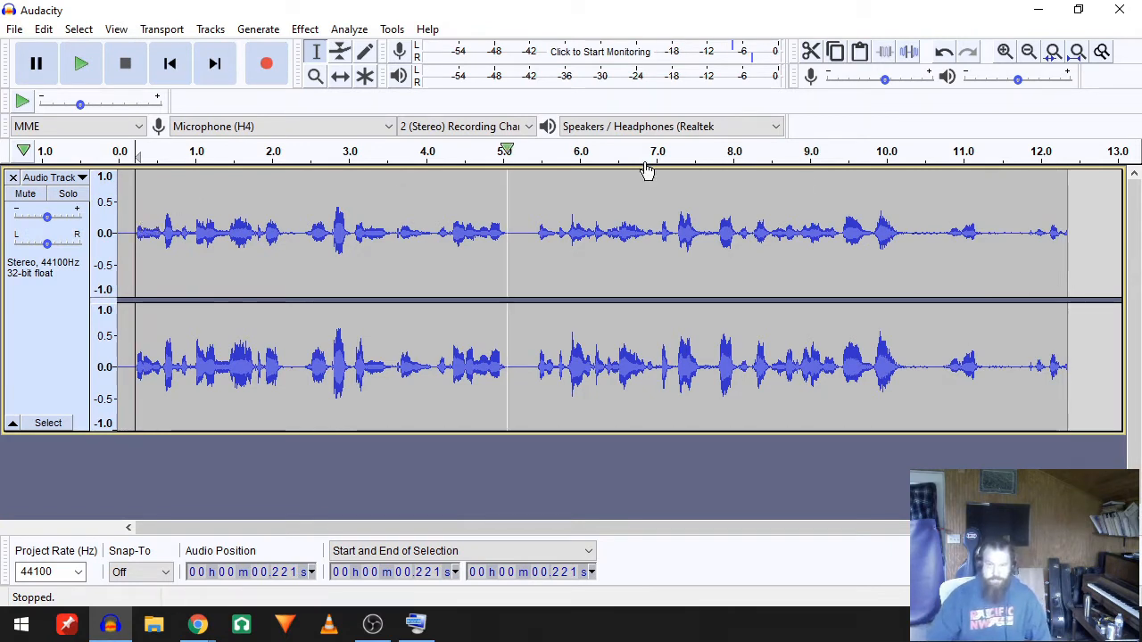
# Step: Show the On-Screen Keyboard and use it to play the recording from the cursor and stop playback
pyautogui.click(419, 626)
pyautogui.moveTo(576, 370); pyautogui.dragTo(536, 329)
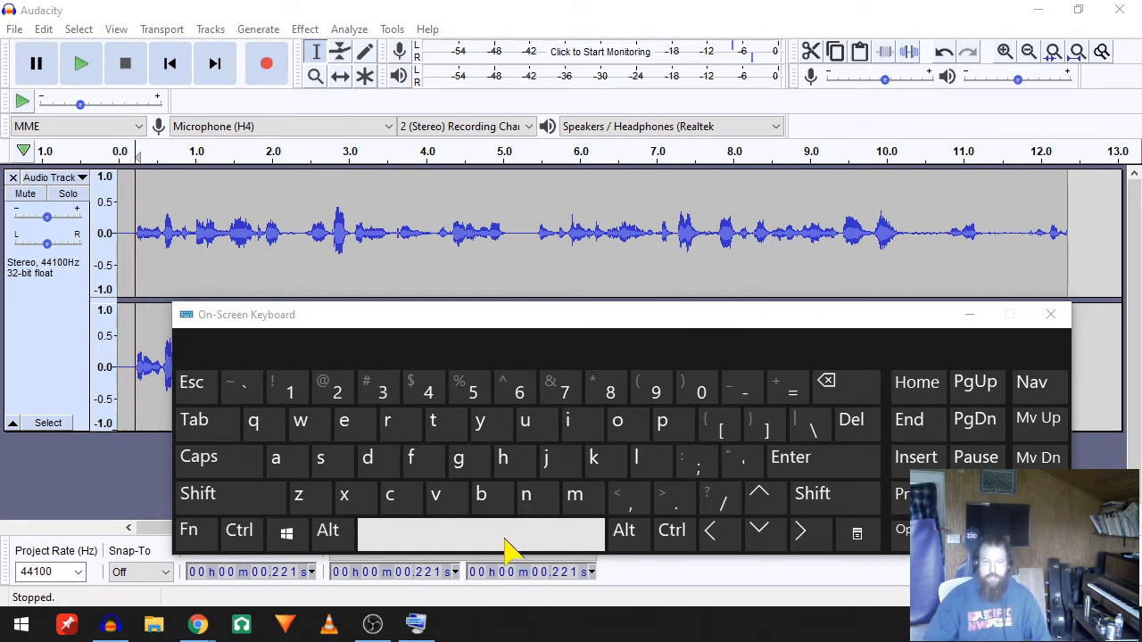
pyautogui.click(564, 14)
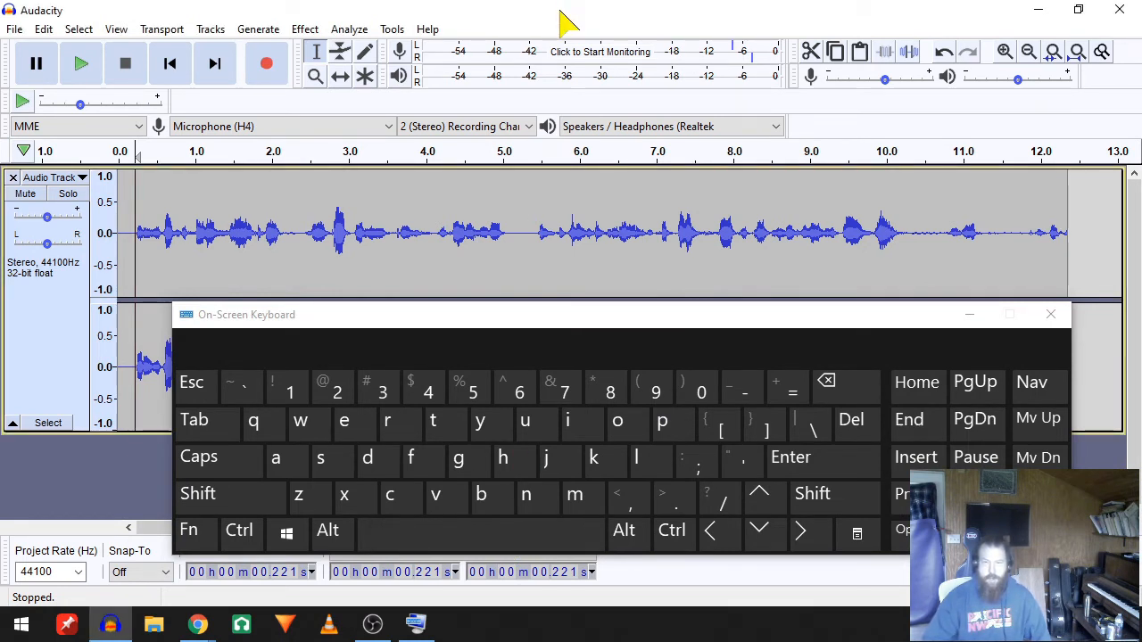
pyautogui.click(474, 542)
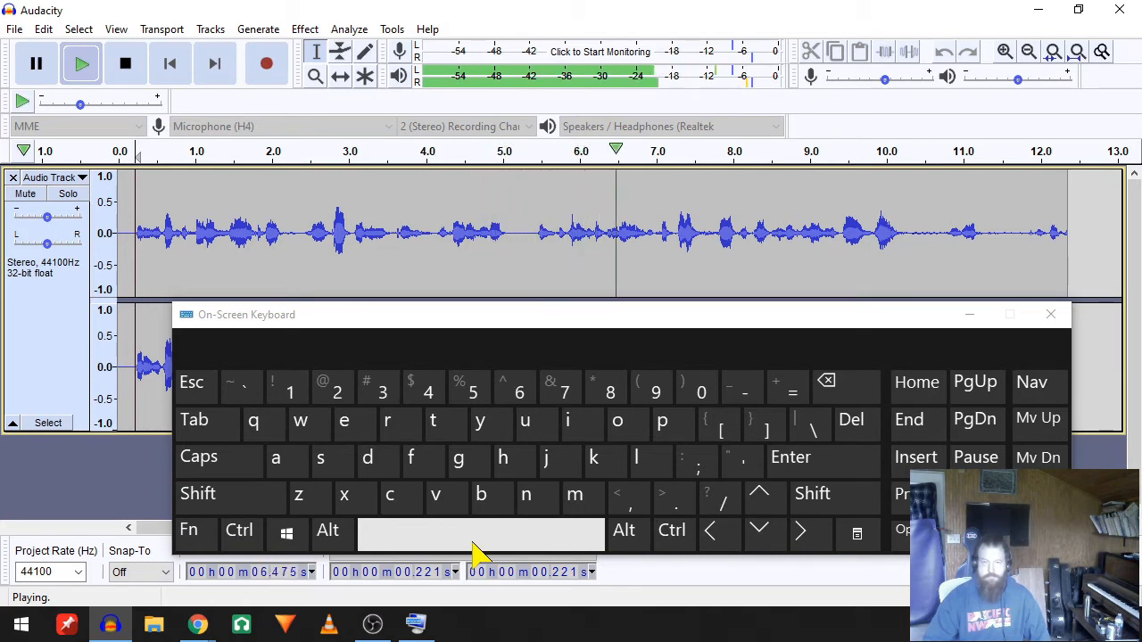
pyautogui.click(473, 547)
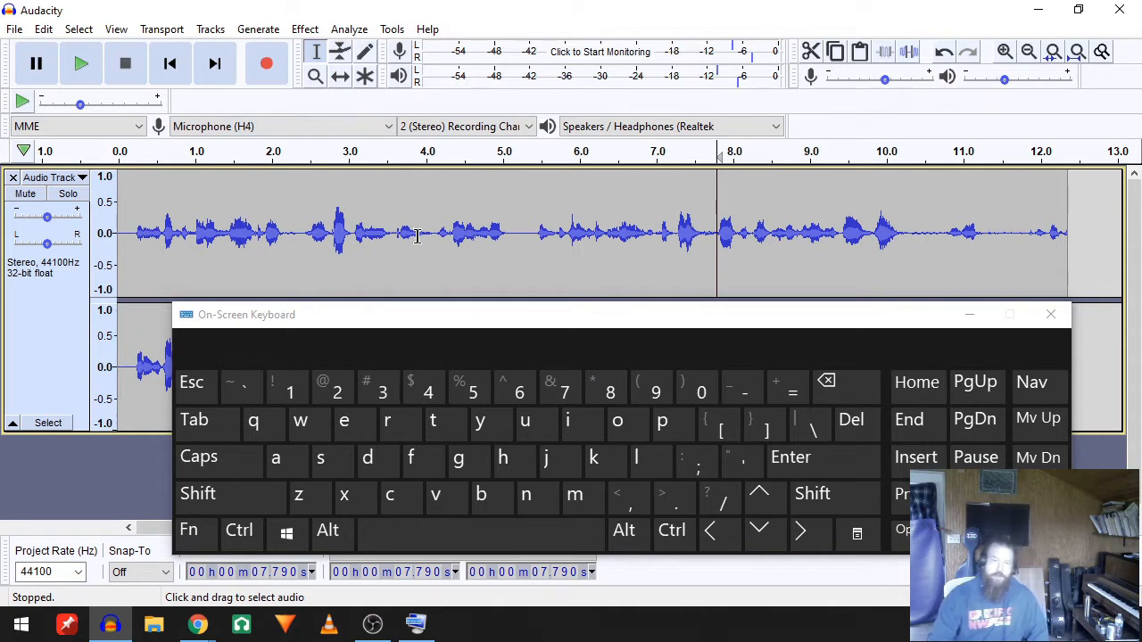
# Step: Play the recording from about 4.946 s, stop playback, and return the cursor to the start of the track
pyautogui.click(498, 267)
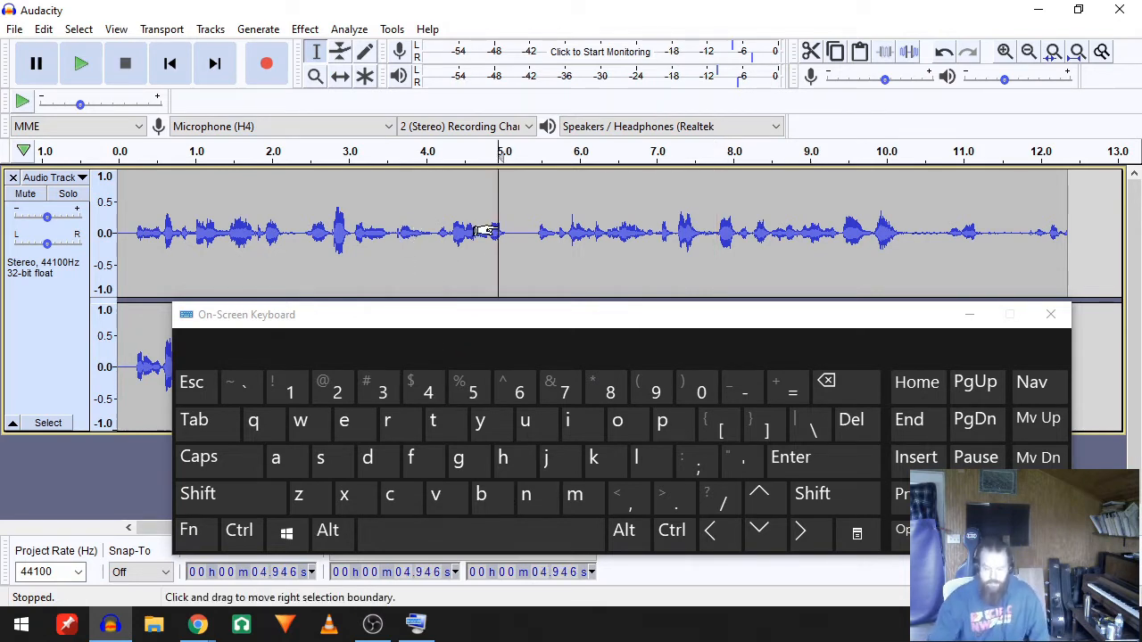
pyautogui.press('space')
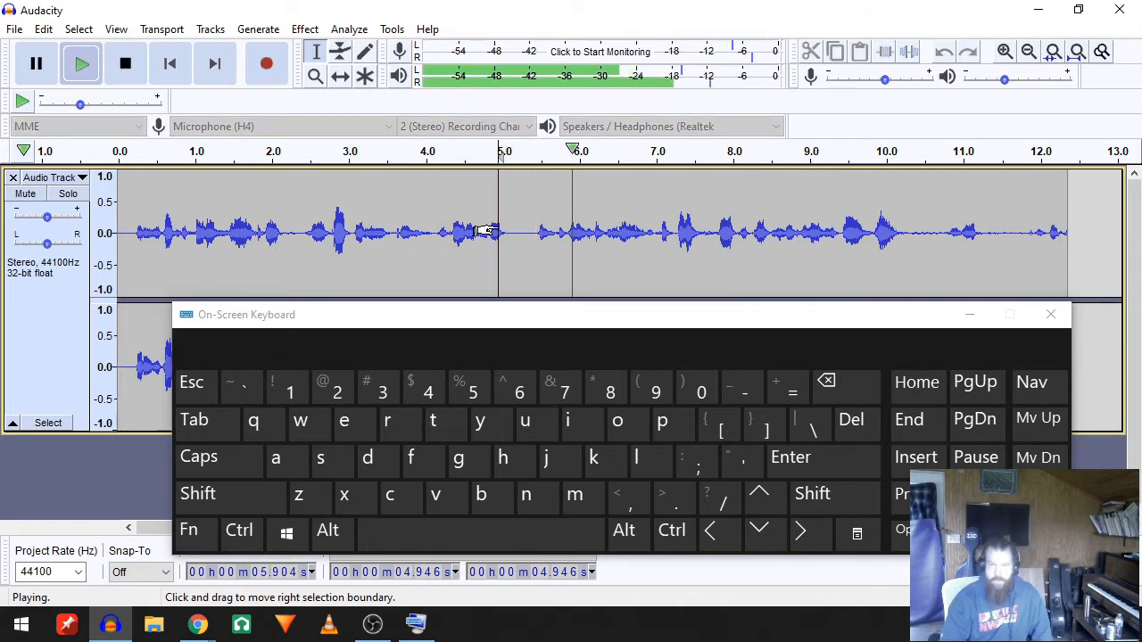
pyautogui.press('space')
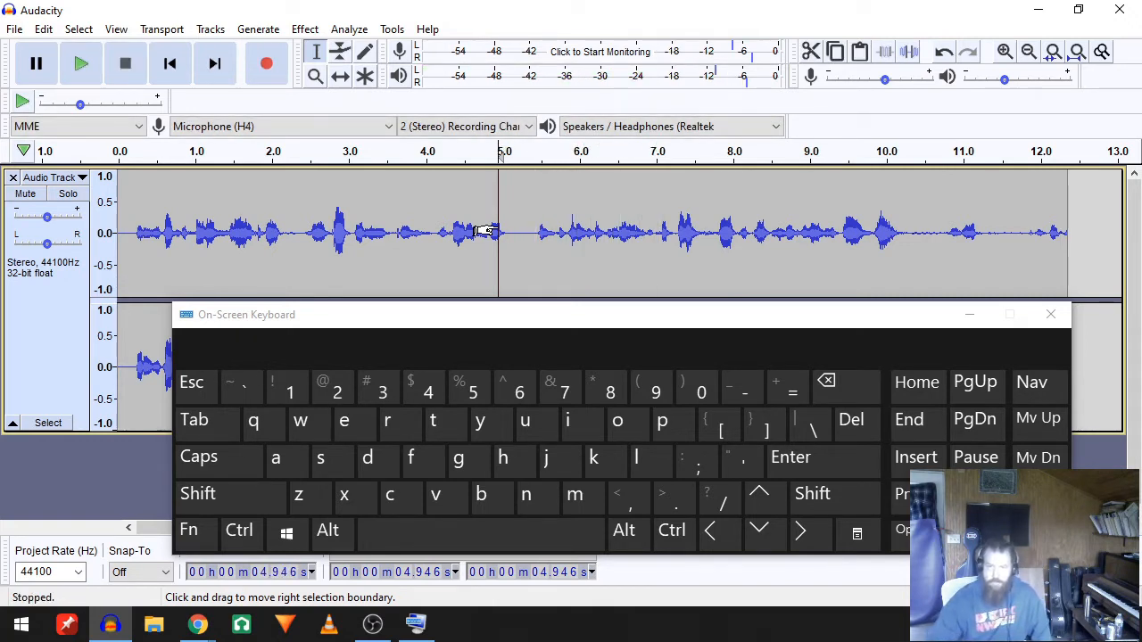
pyautogui.click(932, 399)
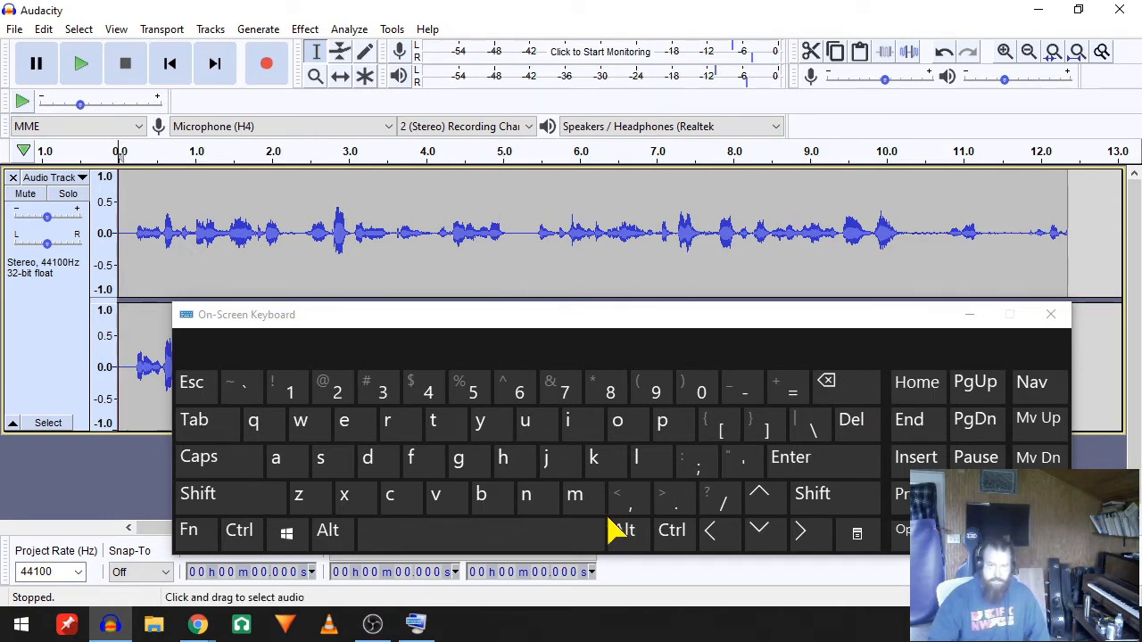
# Step: Select the entire voice track, apply a Fade Out to it, and move the On-Screen Keyboard clear of the waveform
pyautogui.click(532, 239)
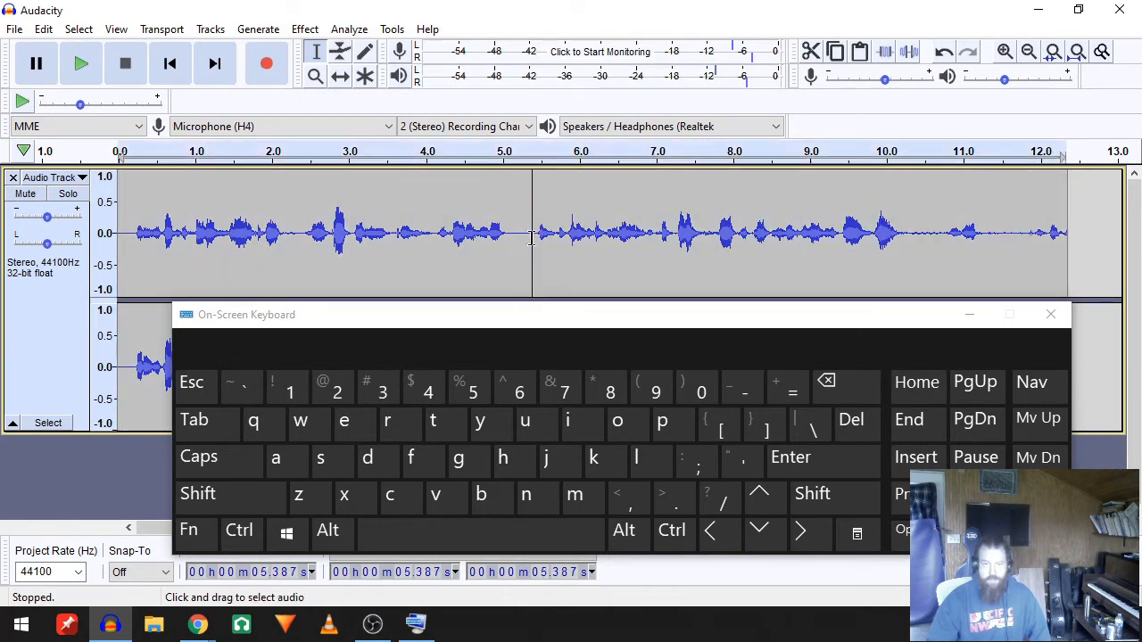
pyautogui.hotkey('ctrl', 'a')
pyautogui.click(497, 240)
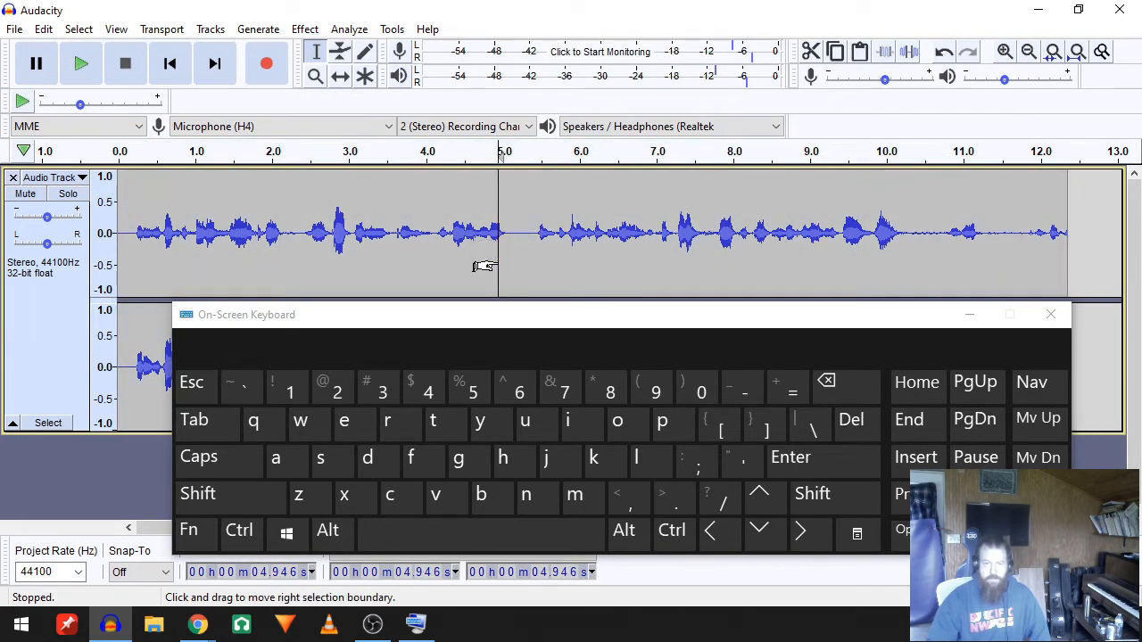
pyautogui.hotkey('ctrl', 'a')
pyautogui.click(498, 259)
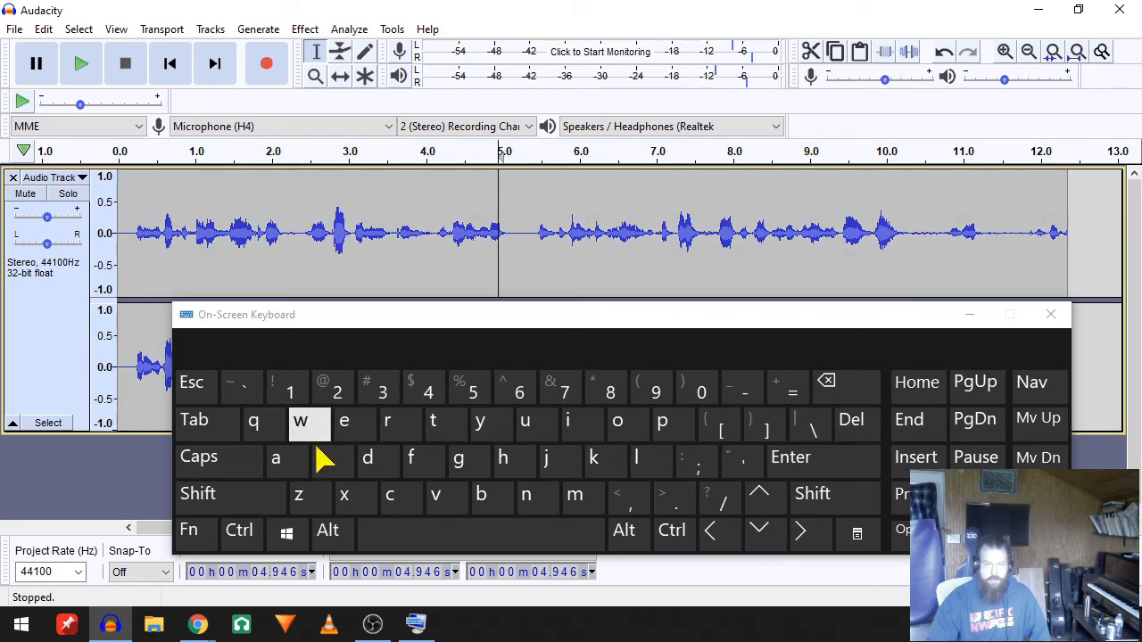
pyautogui.click(239, 530)
pyautogui.click(276, 466)
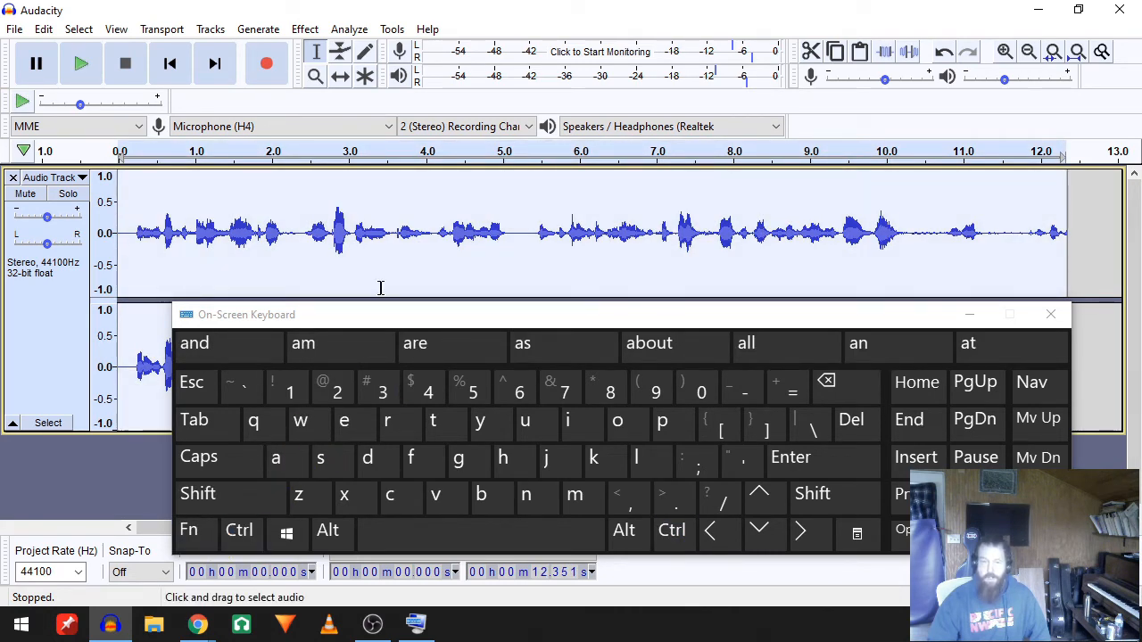
pyautogui.click(305, 30)
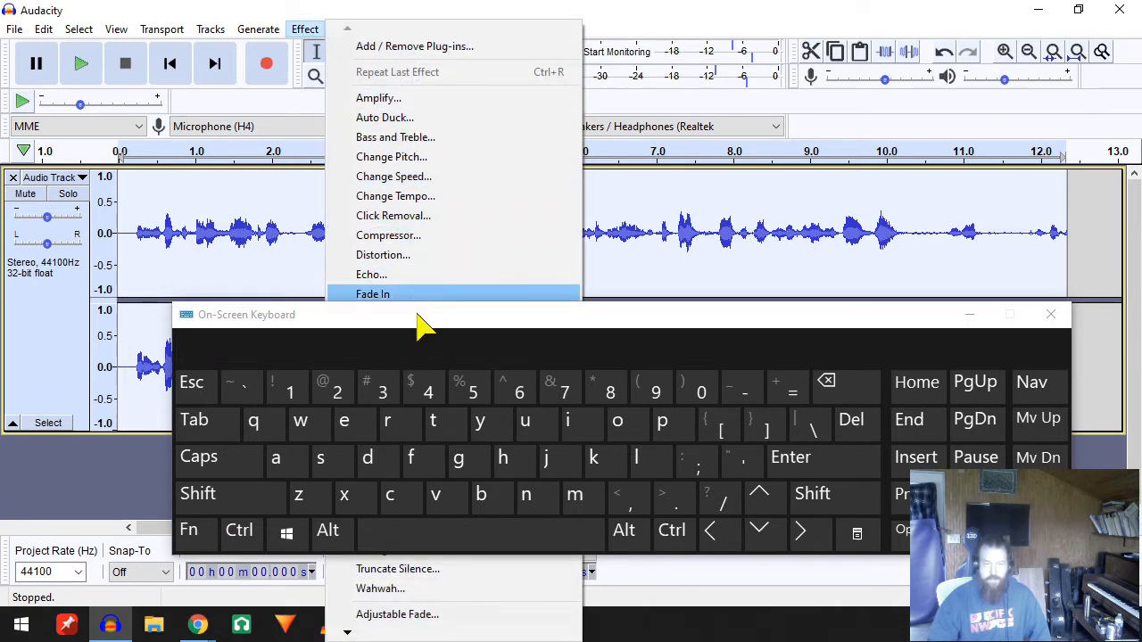
pyautogui.moveTo(417, 315); pyautogui.dragTo(490, 539)
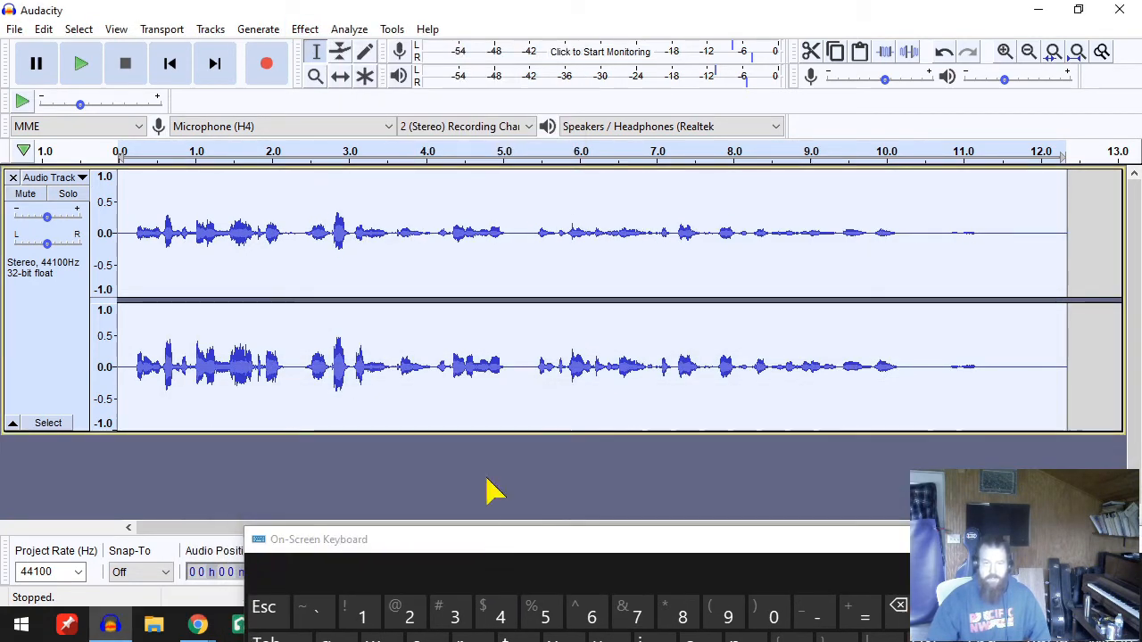
# Step: Change the pitch of the entire selected track by 12 semitones
pyautogui.click(305, 29)
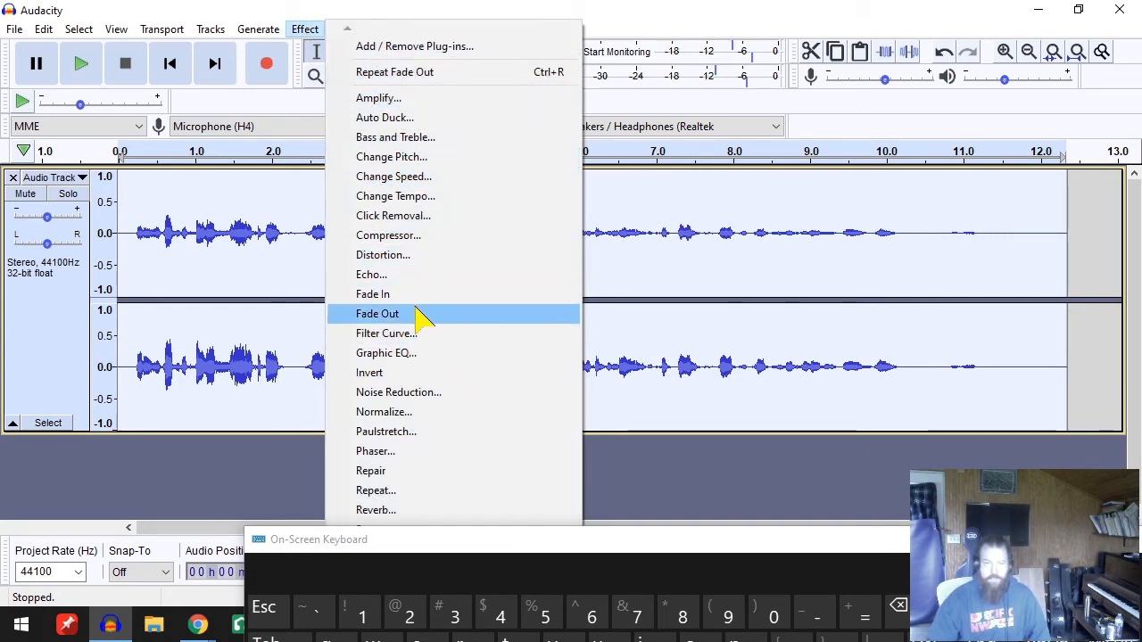
pyautogui.click(404, 159)
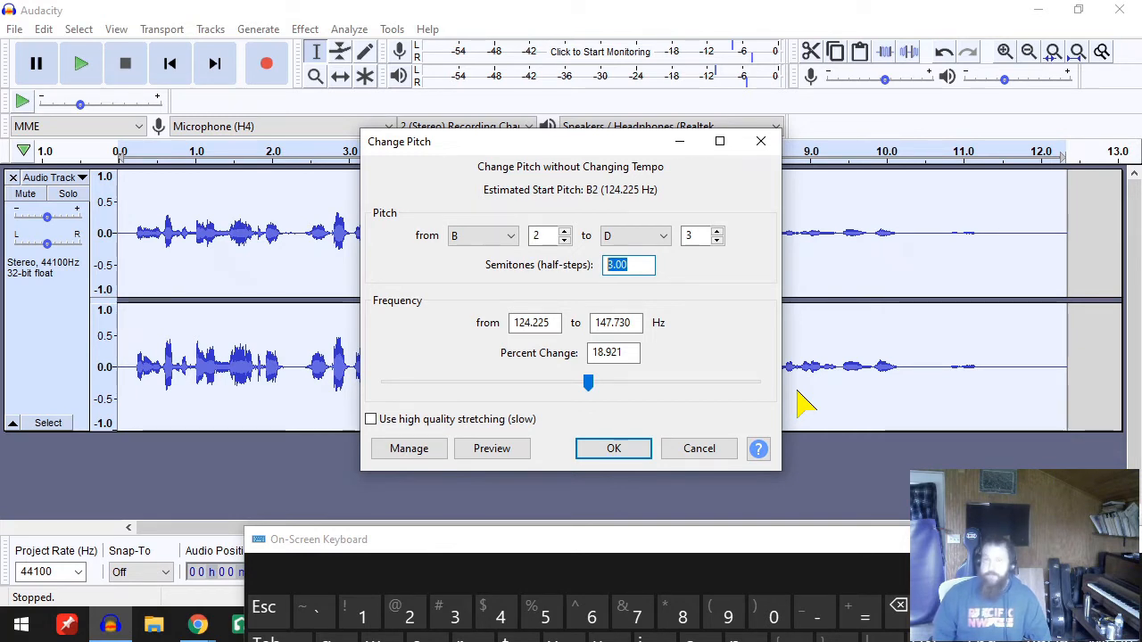
pyautogui.write('12')
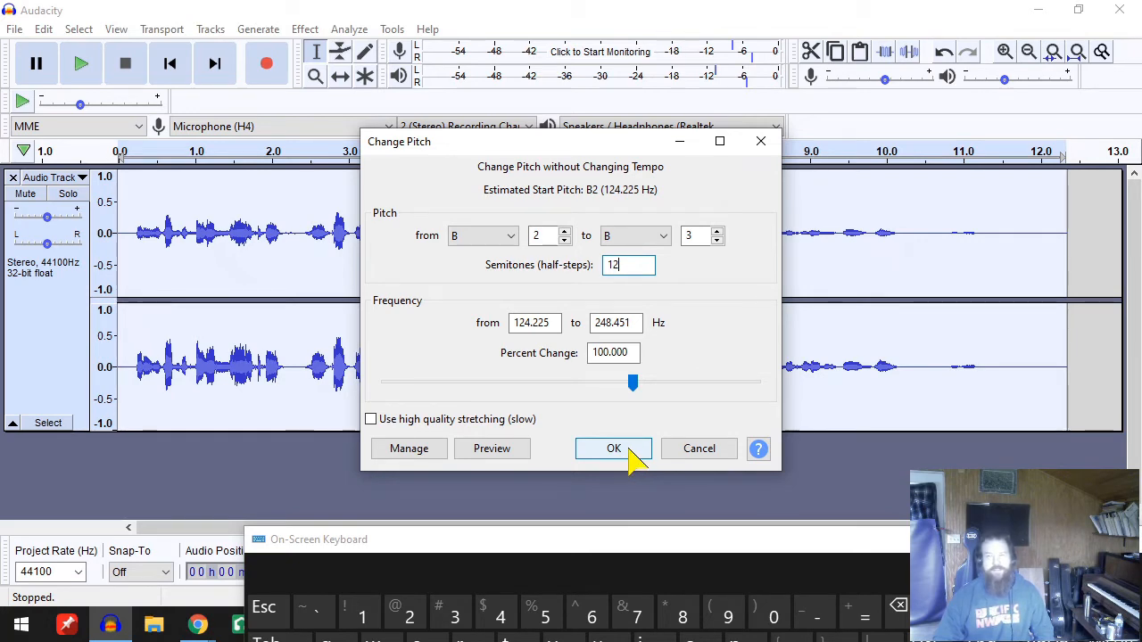
pyautogui.click(613, 448)
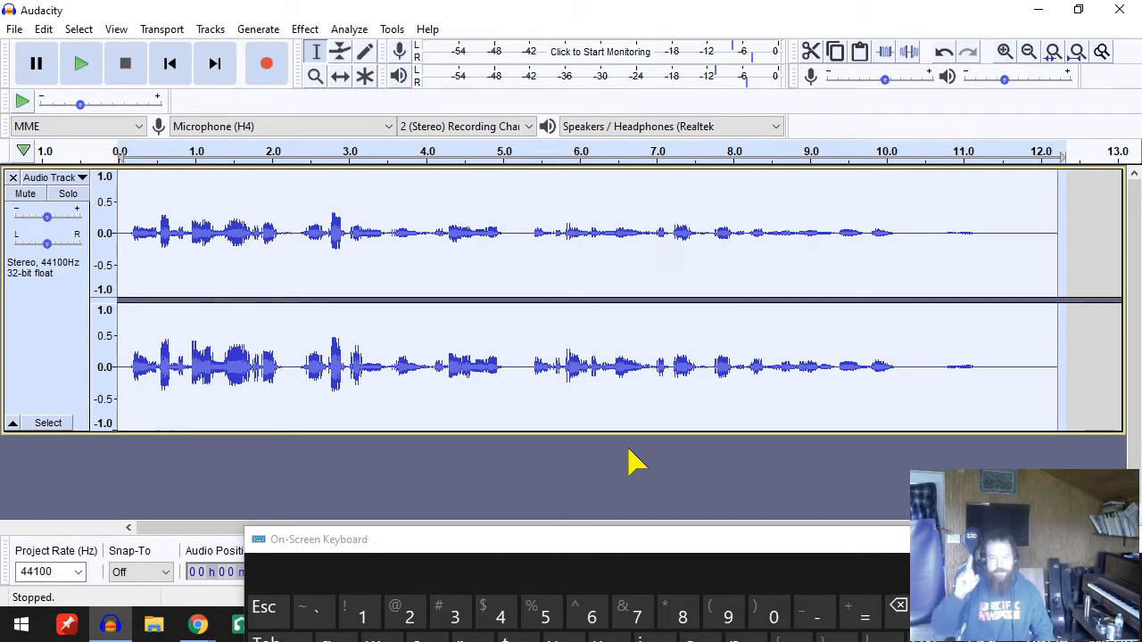
# Step: Reposition the On-Screen Keyboard below the upper channel and use its space bar to play and stop the pitch-shifted track
pyautogui.moveTo(658, 544); pyautogui.dragTo(591, 237)
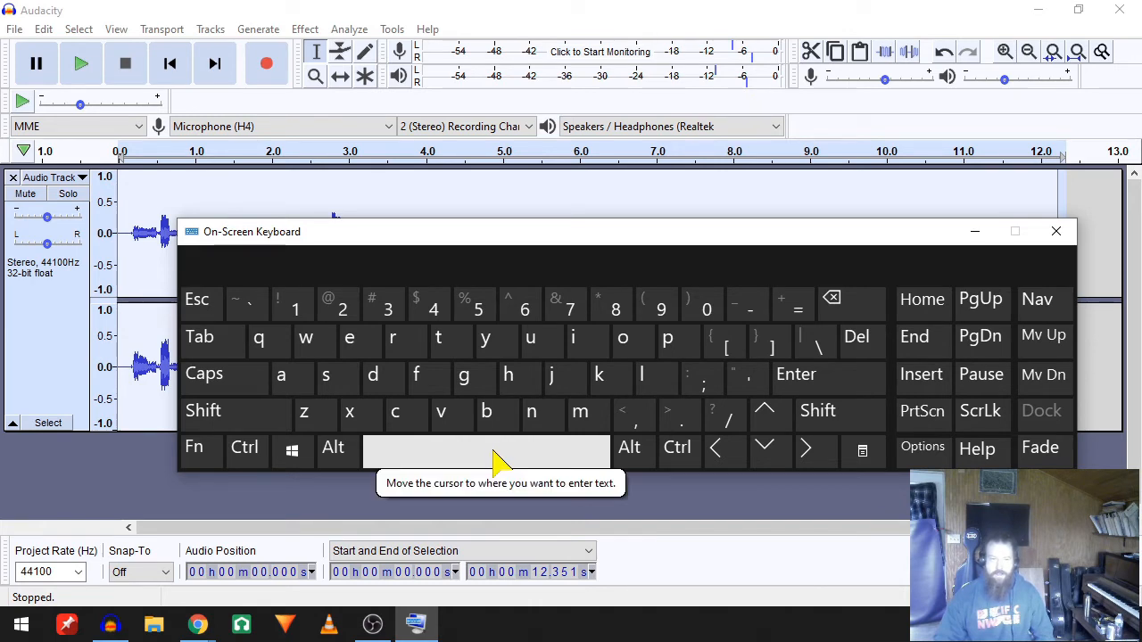
pyautogui.moveTo(463, 238); pyautogui.dragTo(450, 338)
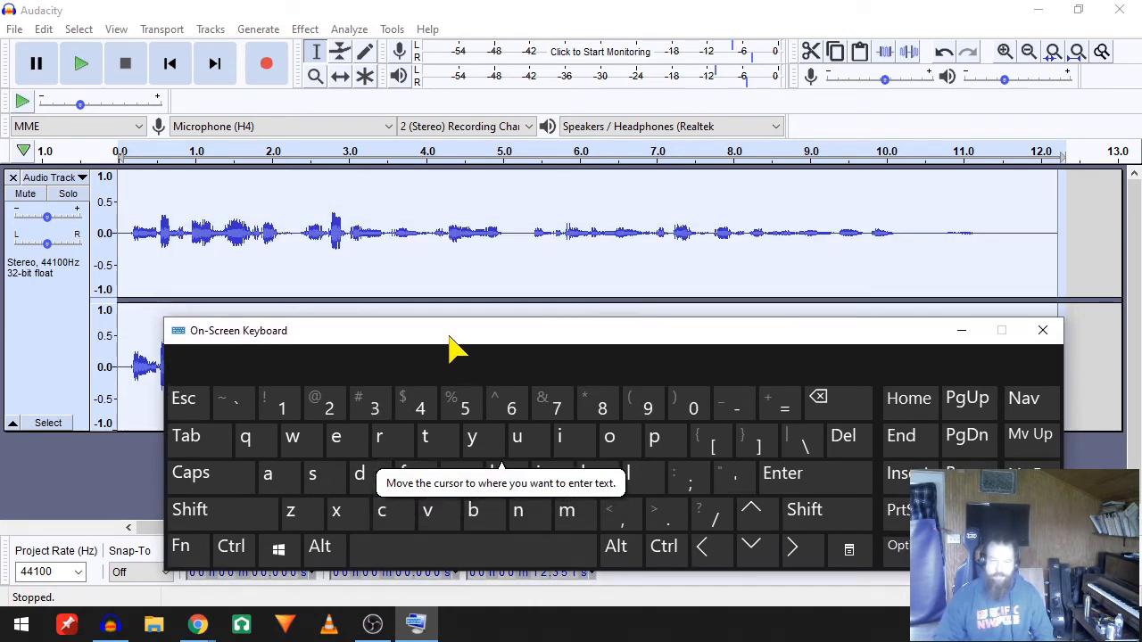
pyautogui.click(497, 16)
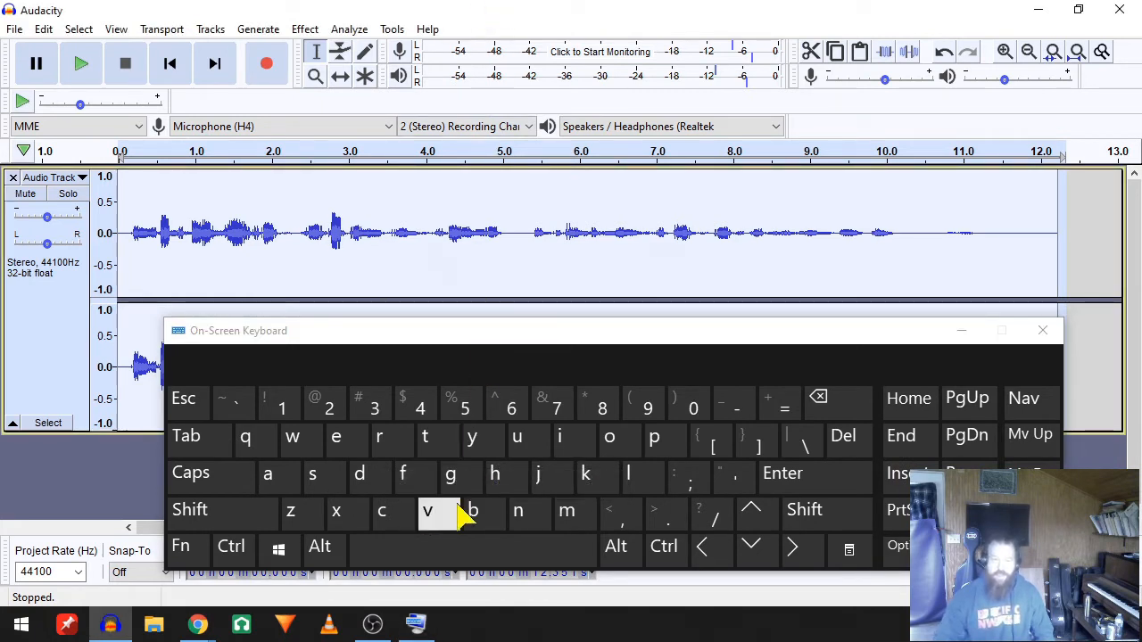
pyautogui.click(454, 560)
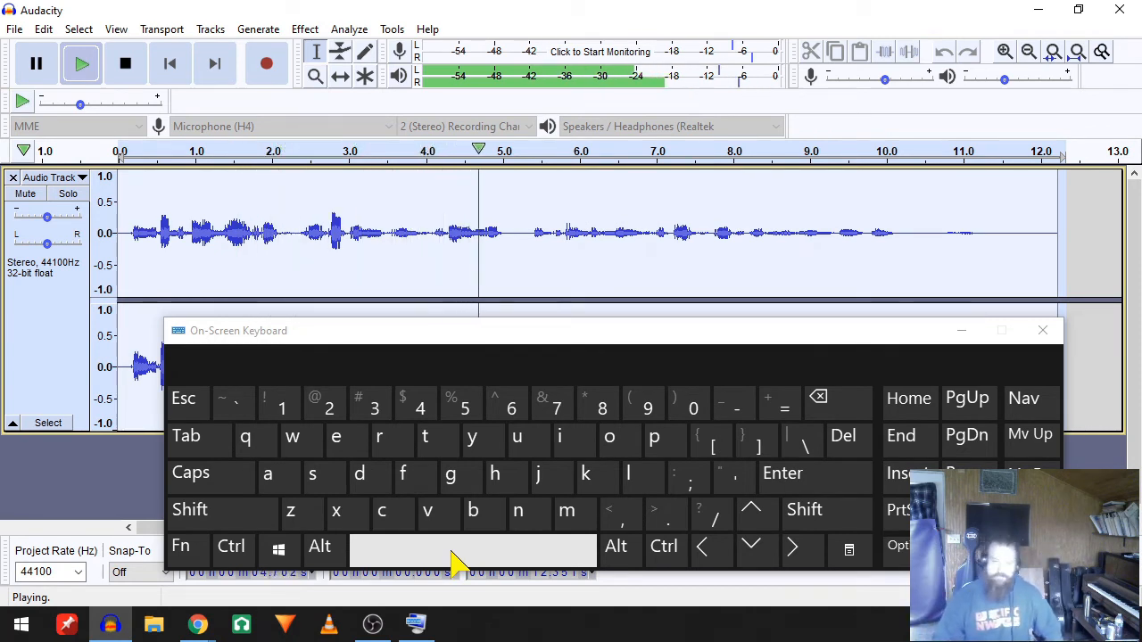
pyautogui.click(453, 561)
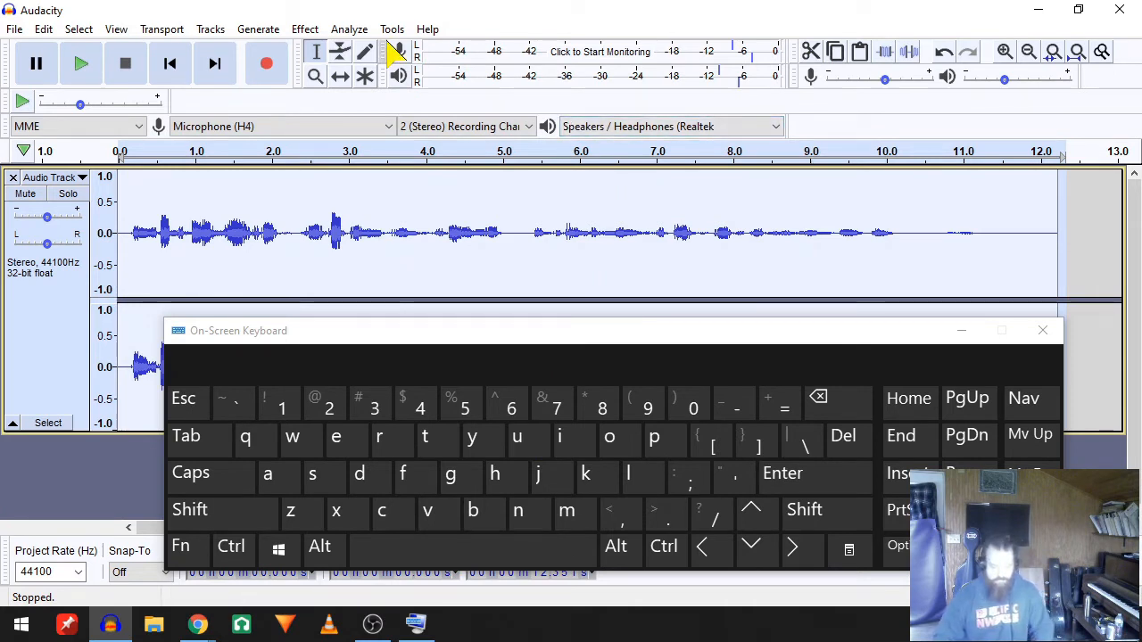
# Step: Undo the 12-semitone pitch change with the On-Screen Keyboard
pyautogui.press('ctrl')
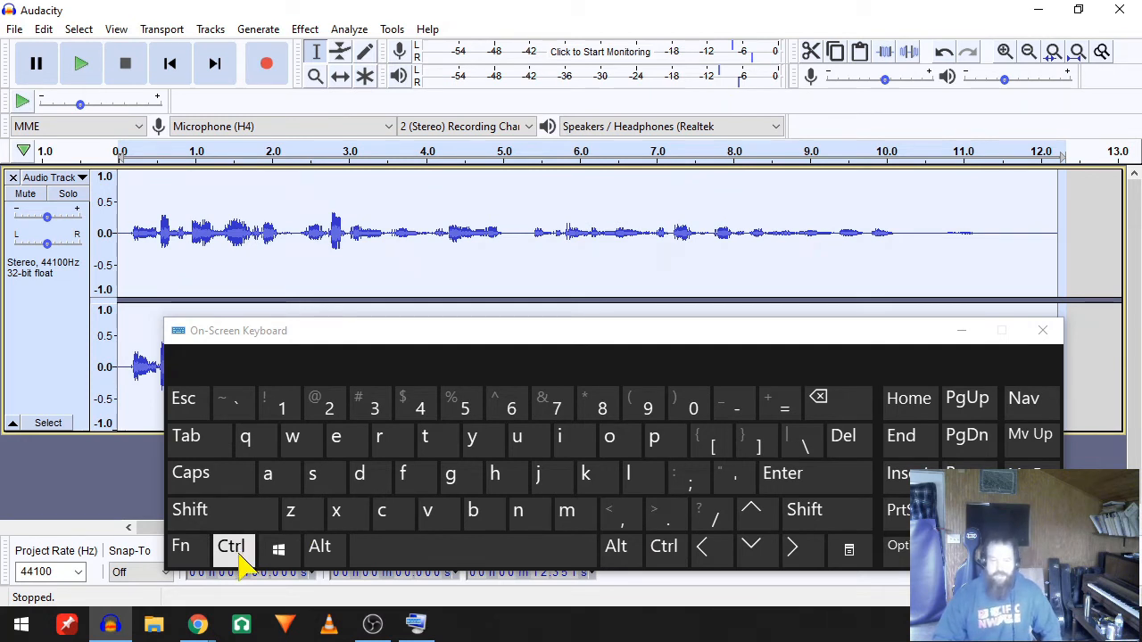
pyautogui.click(234, 548)
pyautogui.click(291, 516)
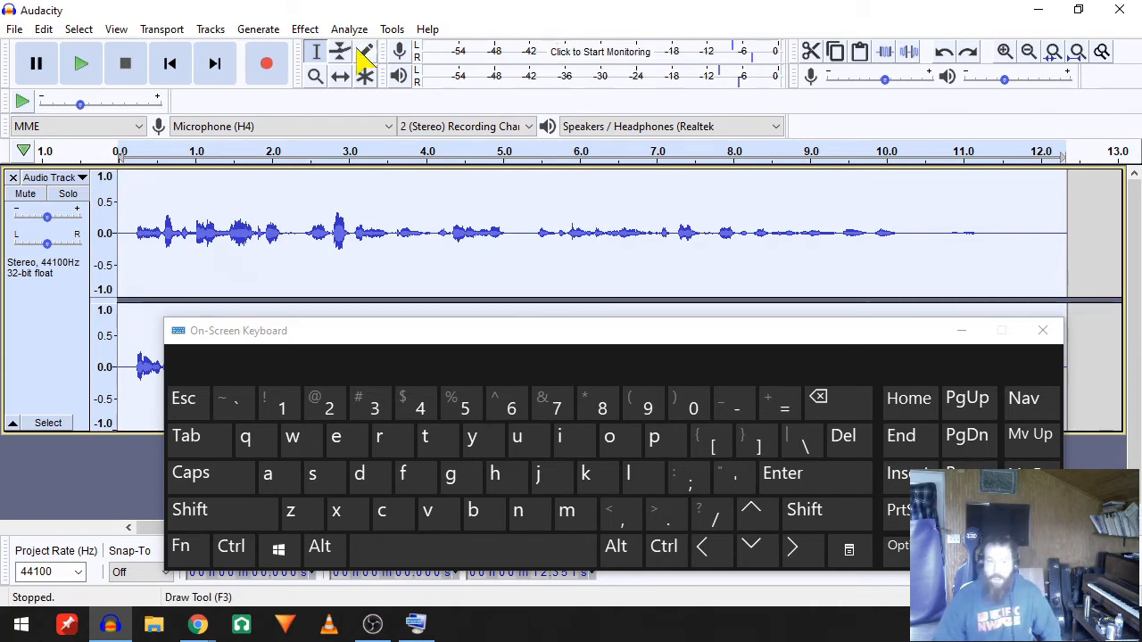
# Step: Change the pitch of the selected track by 4 semitones, and play back the result briefly
pyautogui.click(304, 29)
pyautogui.click(384, 156)
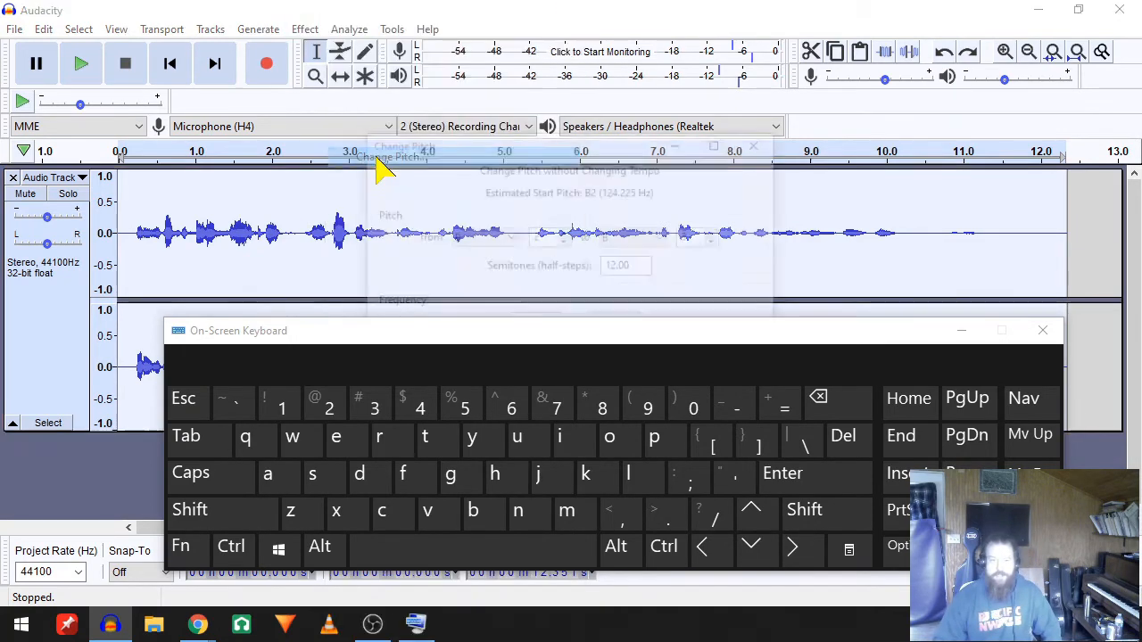
pyautogui.moveTo(649, 265); pyautogui.dragTo(600, 272)
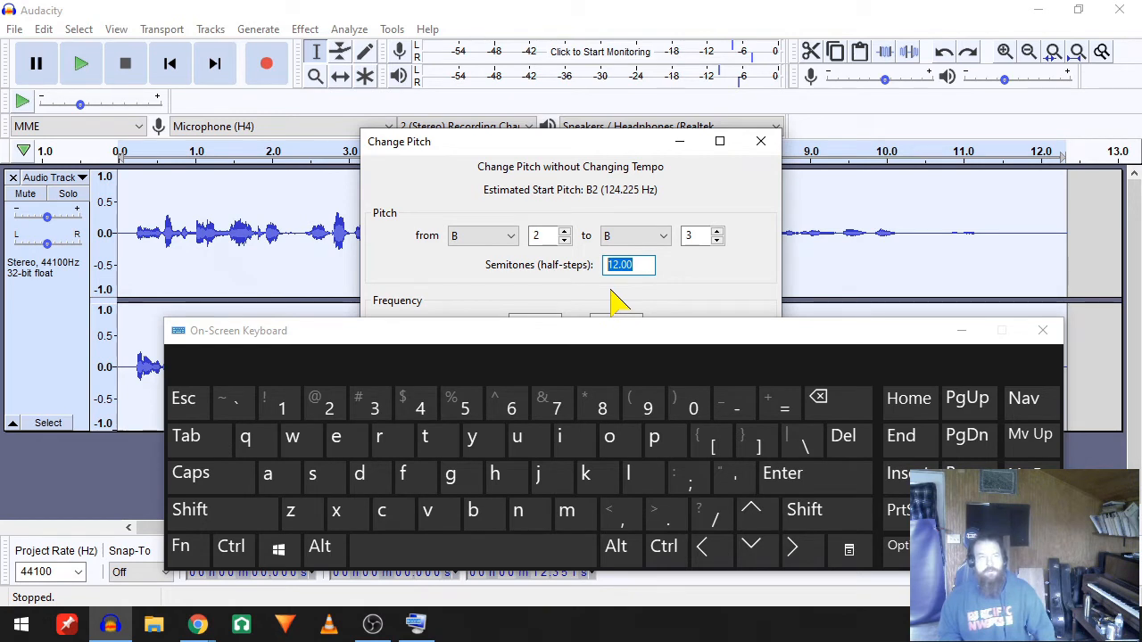
pyautogui.write('4')
pyautogui.press('Return')
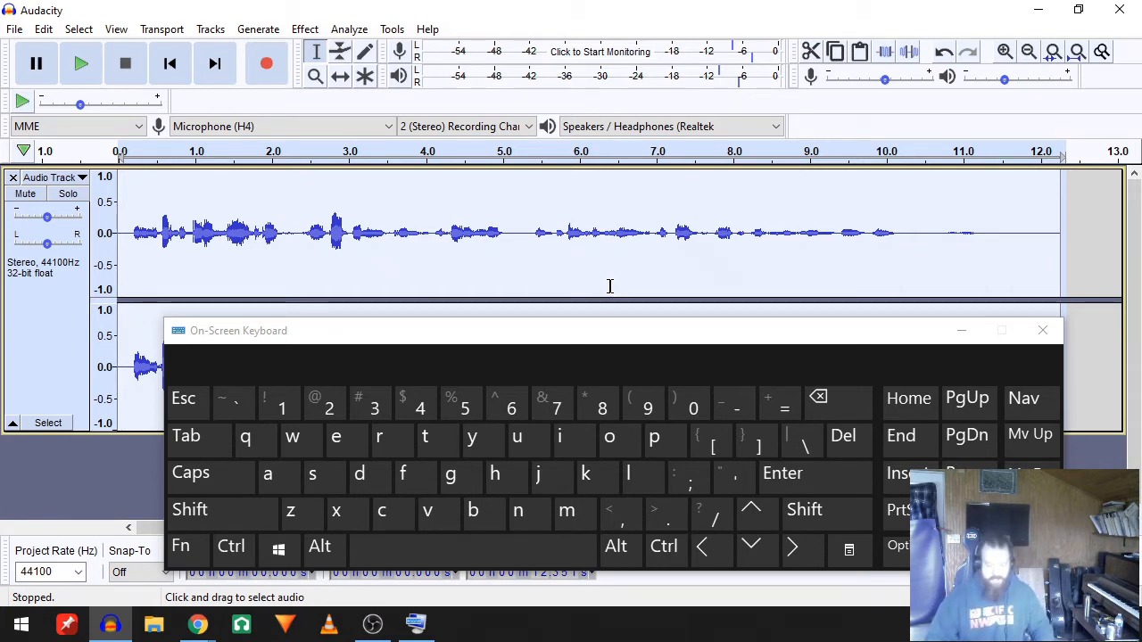
pyautogui.press('space')
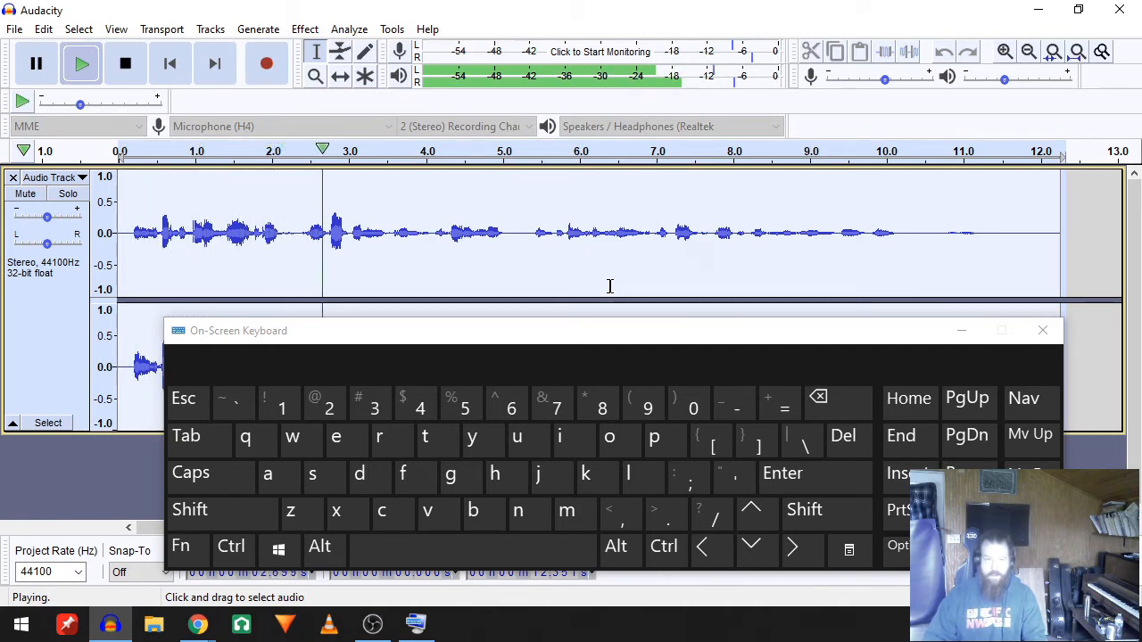
pyautogui.press('space')
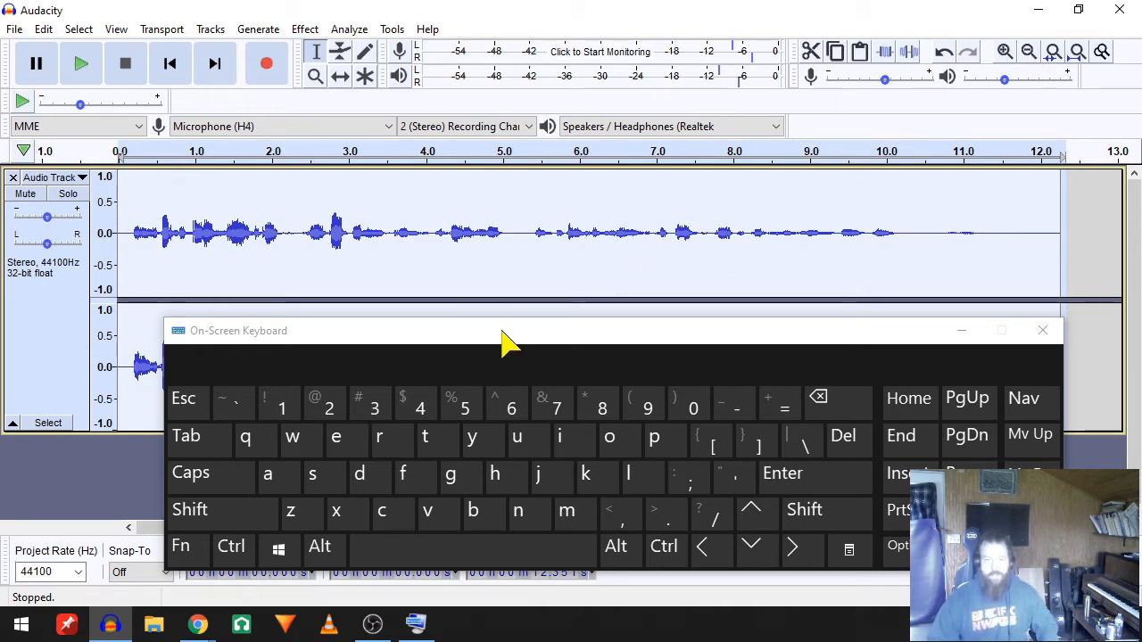
# Step: Select the short speech section from about 1.36 s to 1.74 s and play it
pyautogui.click(284, 223)
pyautogui.moveTo(221, 229); pyautogui.dragTo(251, 230)
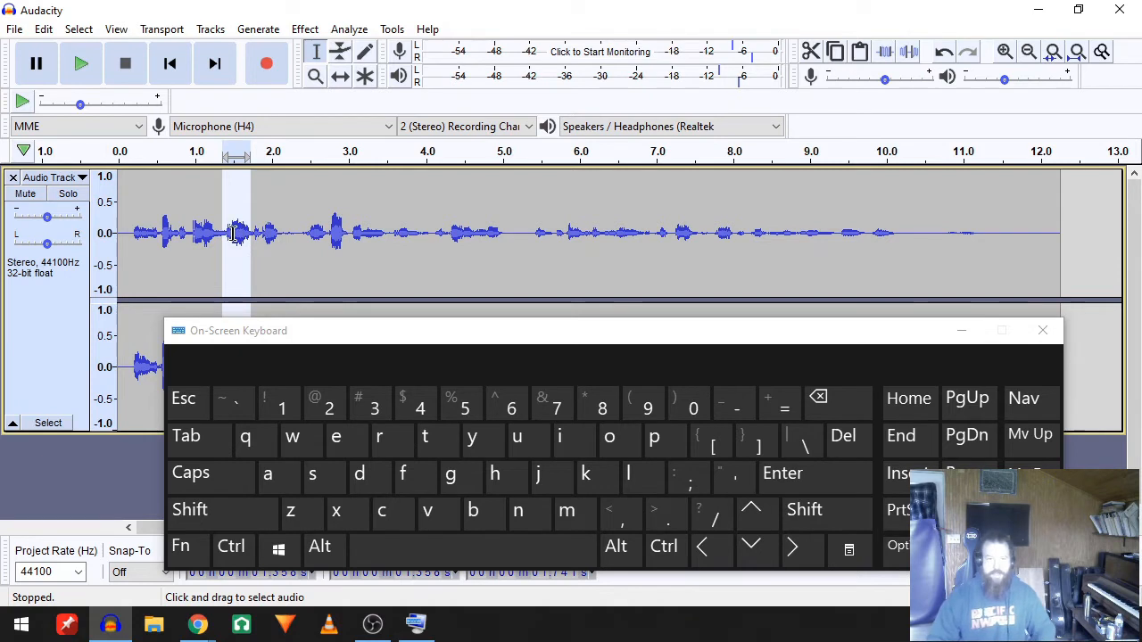
pyautogui.click(434, 549)
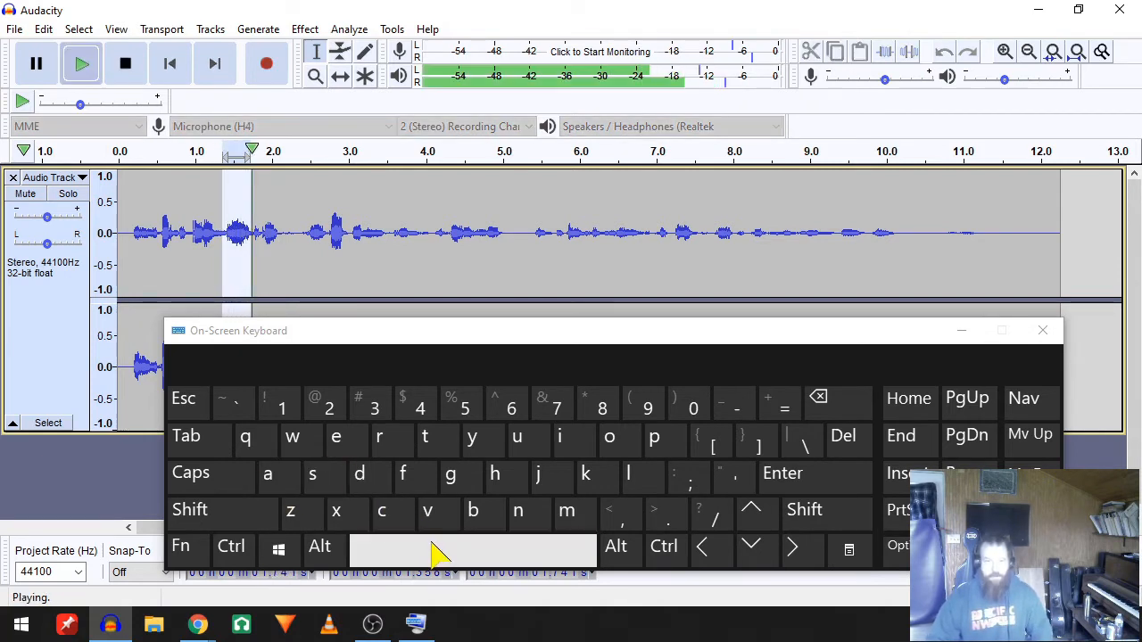
pyautogui.click(435, 555)
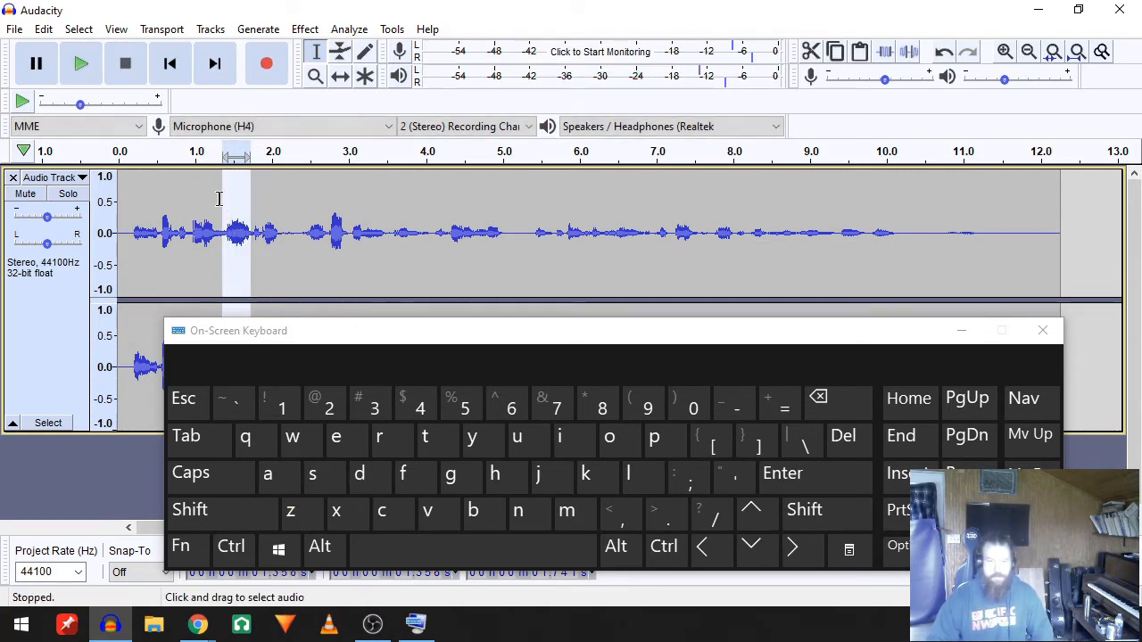
# Step: Move the start of the selection to about 1.42 s and play the selected section
pyautogui.moveTo(236, 203); pyautogui.dragTo(240, 206)
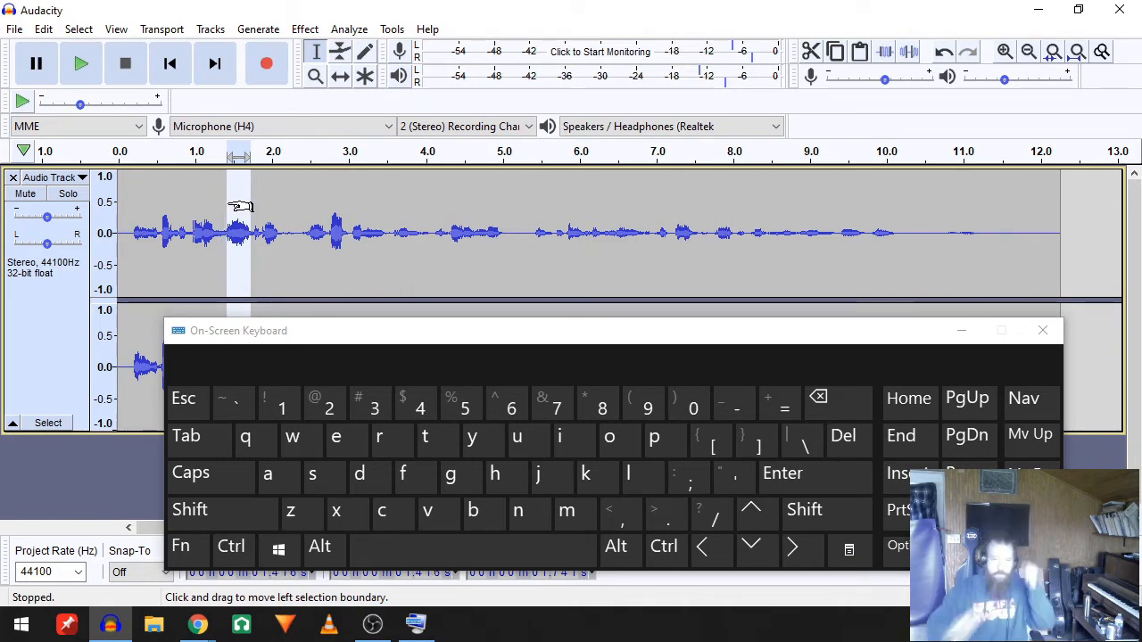
pyautogui.click(426, 556)
pyautogui.click(423, 556)
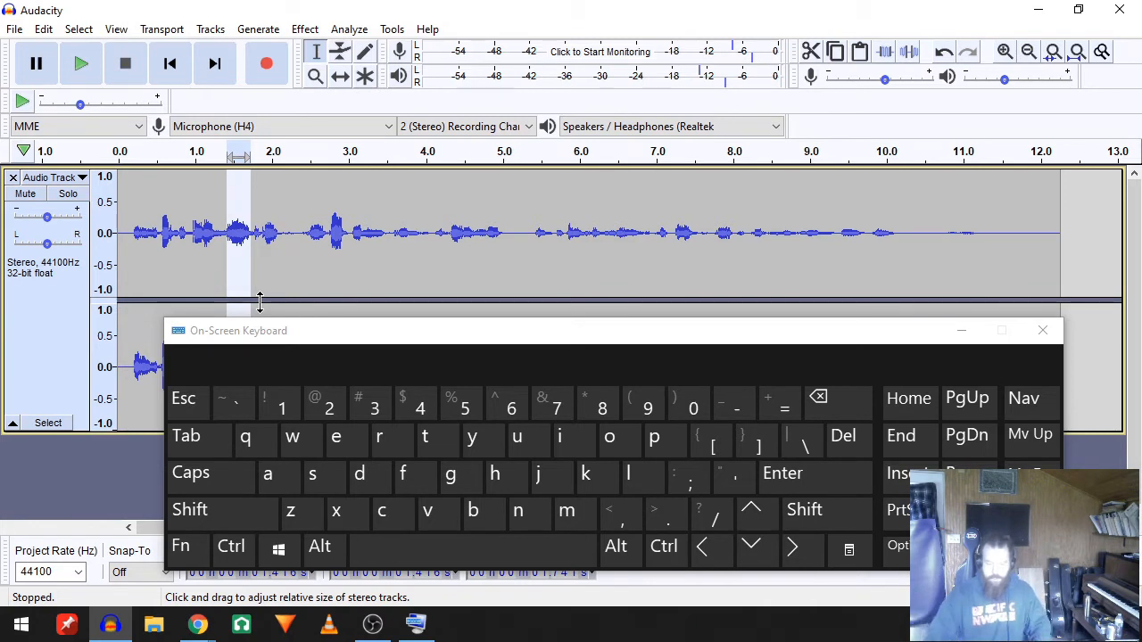
# Step: Zoom the timeline in and out around the selected section, finishing with a closer view of its waveform
pyautogui.click(230, 551)
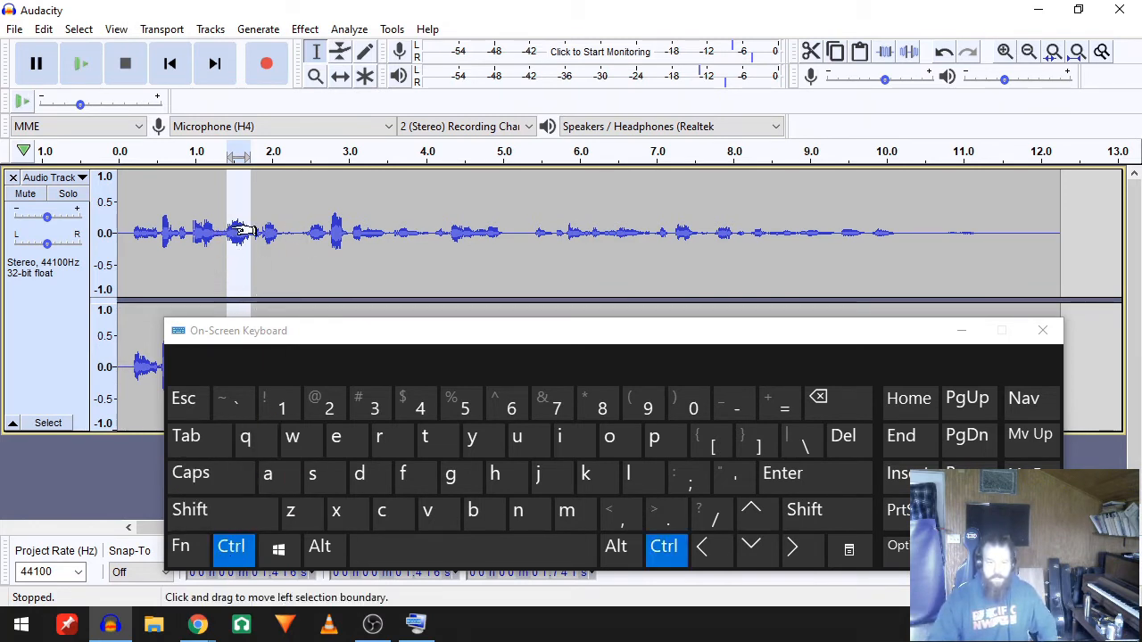
pyautogui.scroll(4, 238, 238)
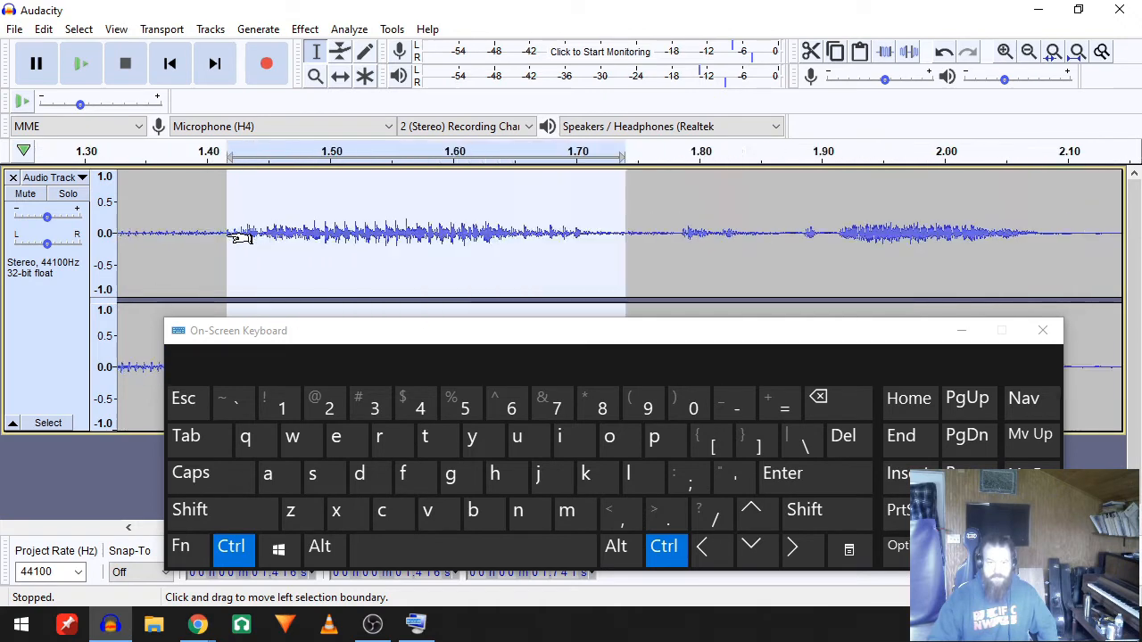
pyautogui.scroll(-4, 238, 239)
pyautogui.scroll(1, 238, 238)
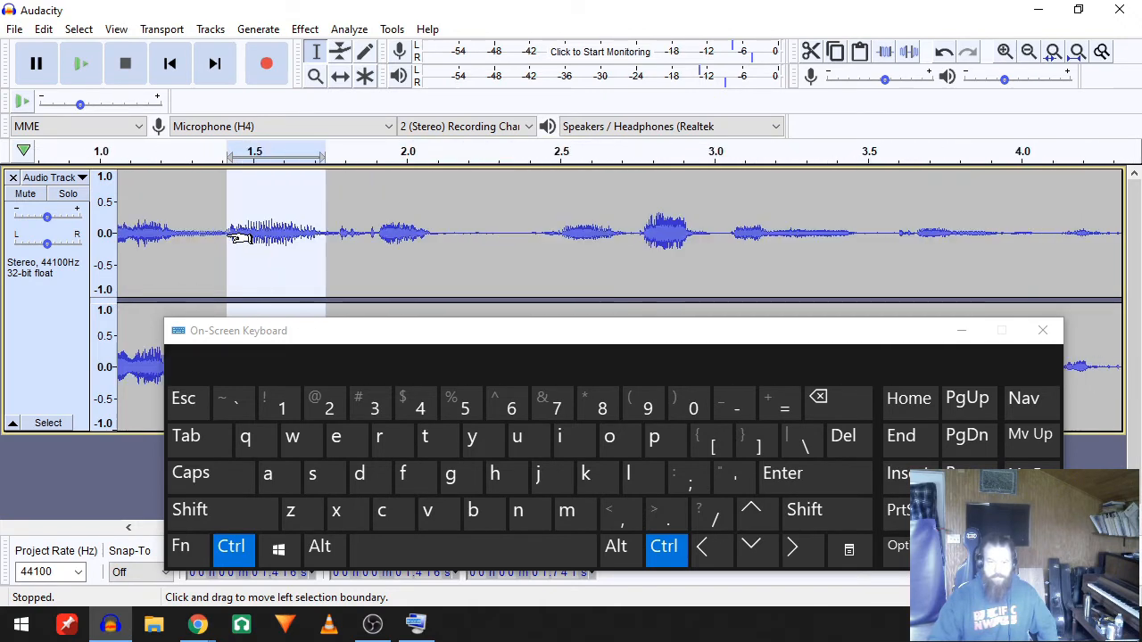
pyautogui.click(283, 408)
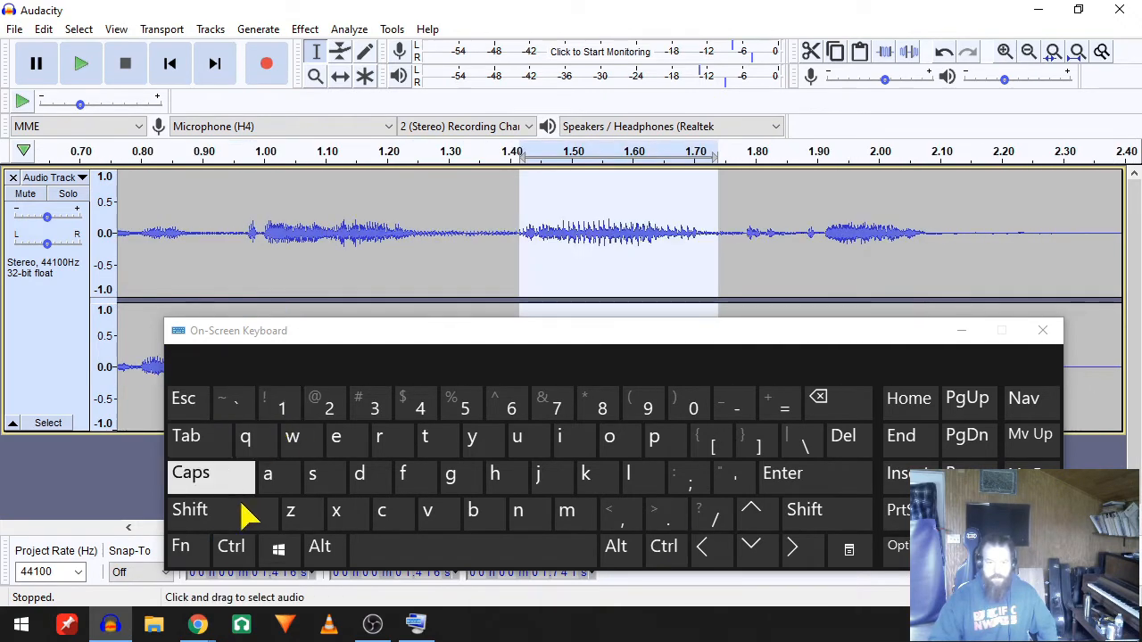
# Step: Zoom the timeline out and back in around the selected speech section, and play the section
pyautogui.click(234, 546)
pyautogui.click(322, 407)
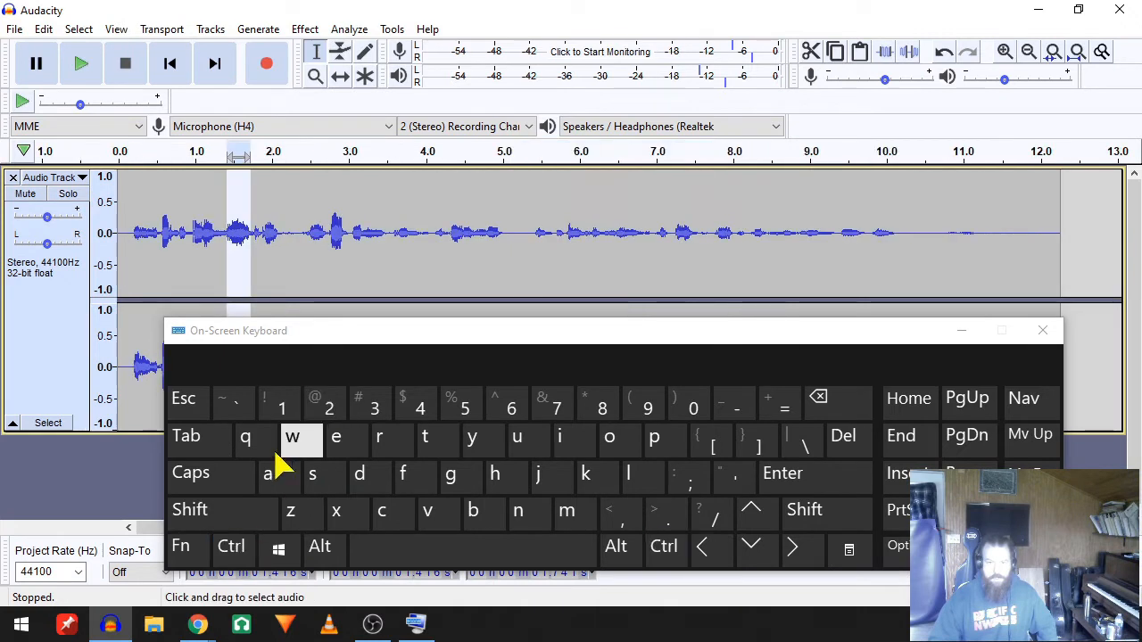
pyautogui.click(232, 547)
pyautogui.click(324, 408)
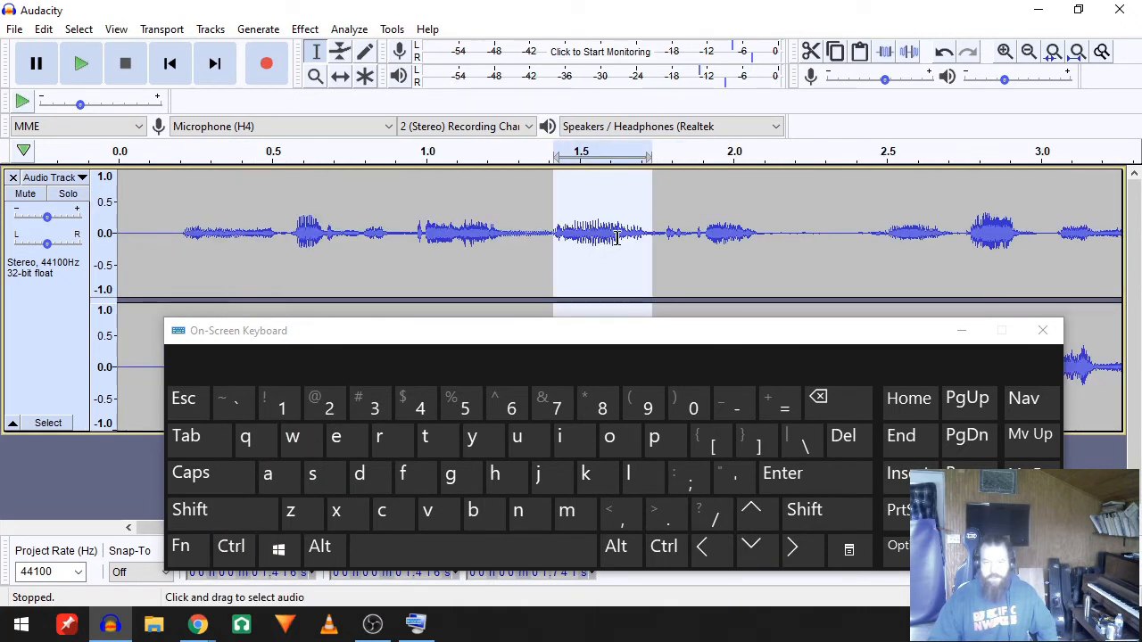
pyautogui.click(479, 551)
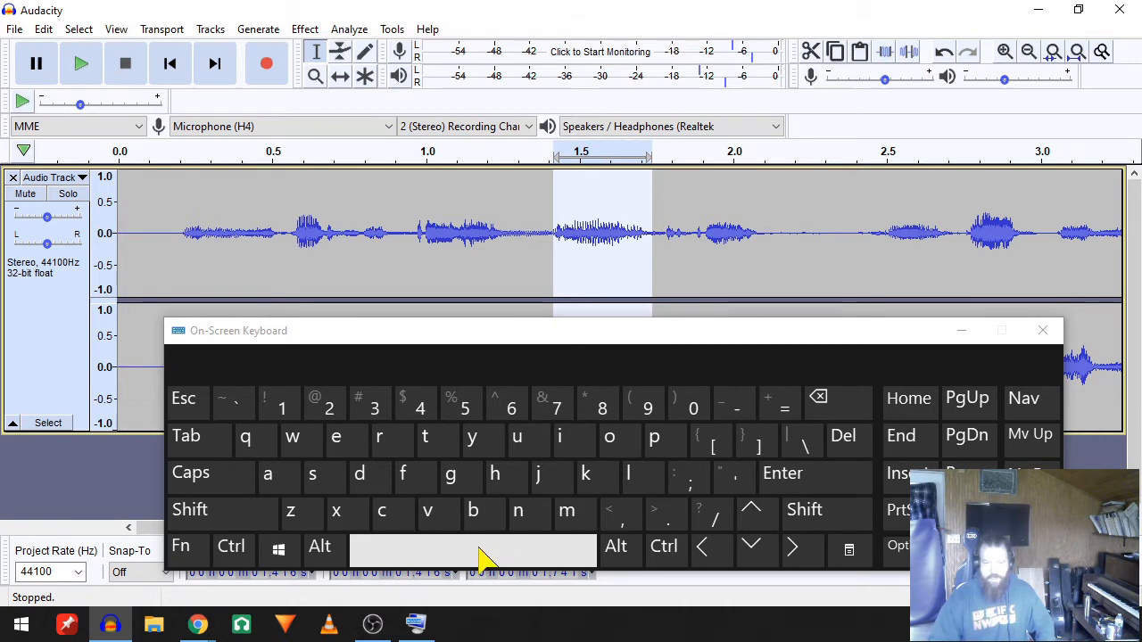
pyautogui.click(479, 553)
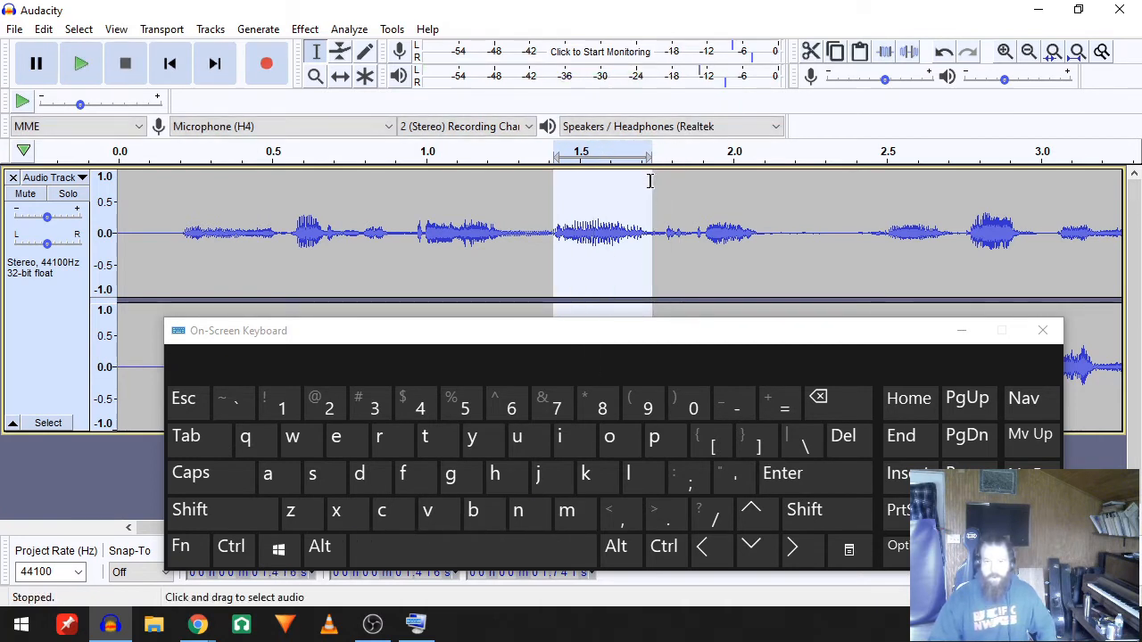
# Step: Shorten the selection's end to about 1.73 s and further to about 1.68 s, playing the section after each trim
pyautogui.moveTo(650, 187)
pyautogui.mouseDown()
pyautogui.moveTo(617, 189)
pyautogui.moveTo(637, 197)
pyautogui.mouseUp()
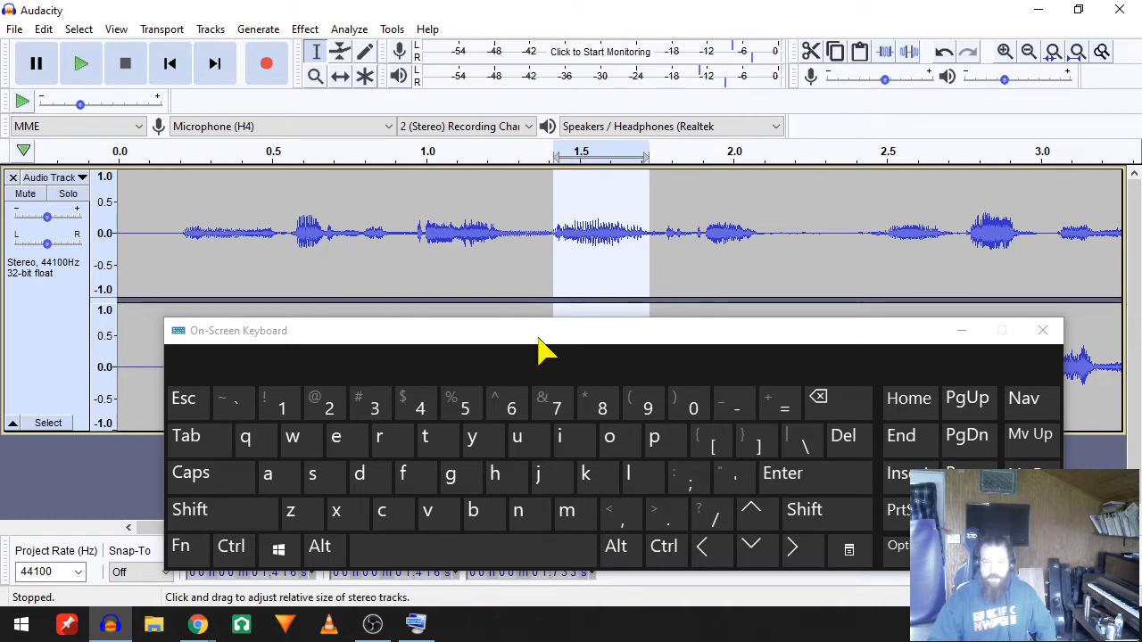
pyautogui.click(464, 550)
pyautogui.click(464, 550)
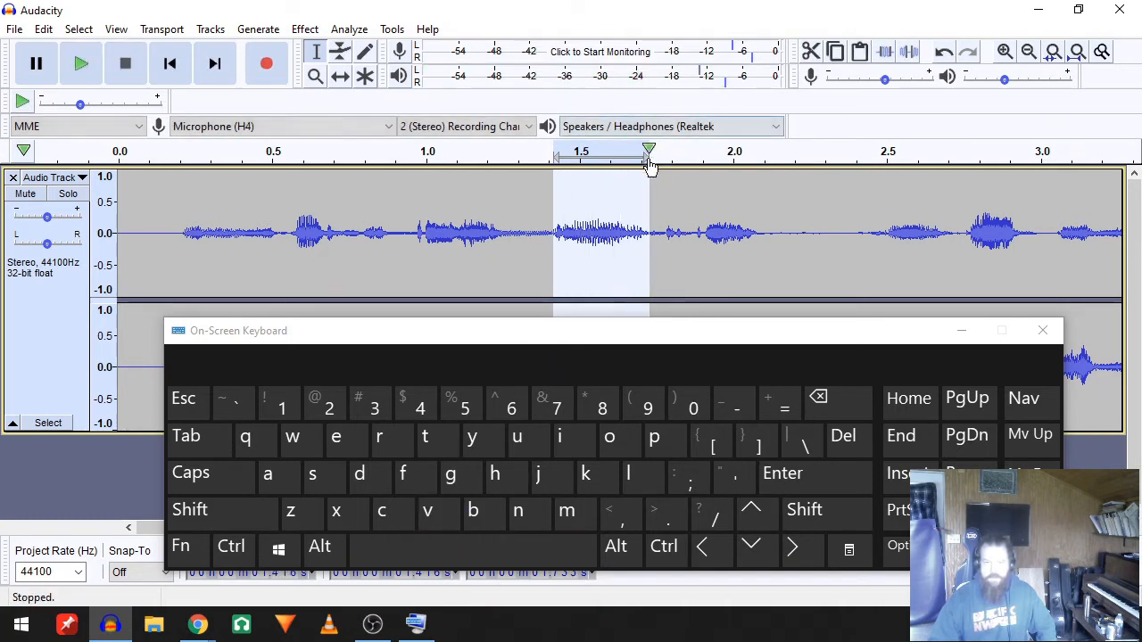
pyautogui.moveTo(646, 185); pyautogui.dragTo(633, 206)
pyautogui.click(552, 553)
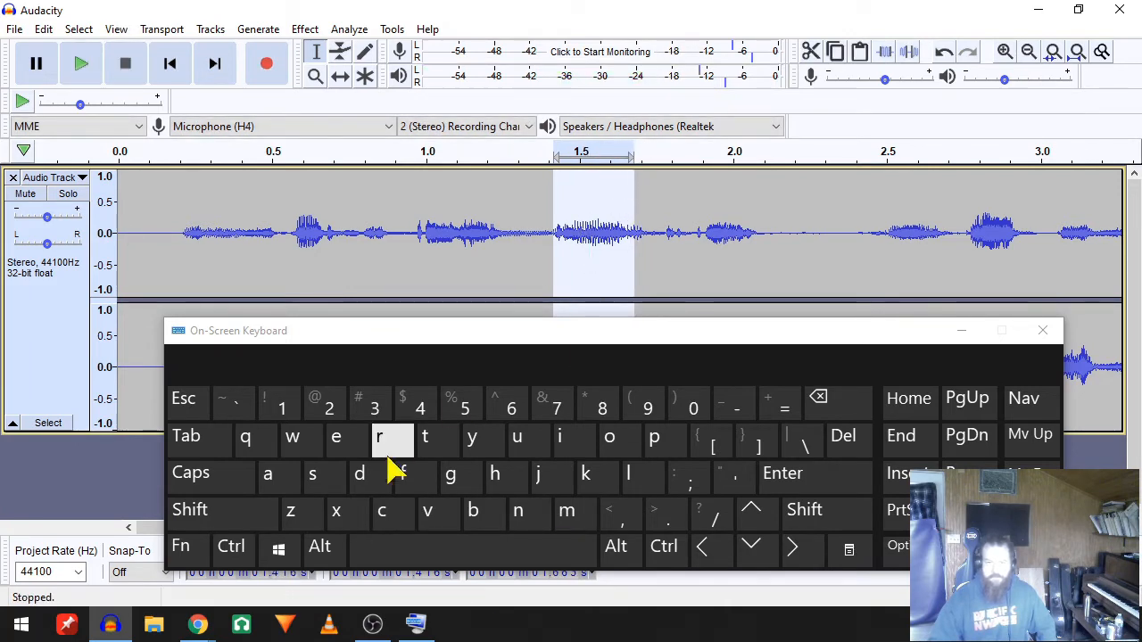
# Step: Examine the trimmed section's waveform at several timeline magnifications, finishing with a close view of the whole selection
pyautogui.click(231, 546)
pyautogui.click(324, 405)
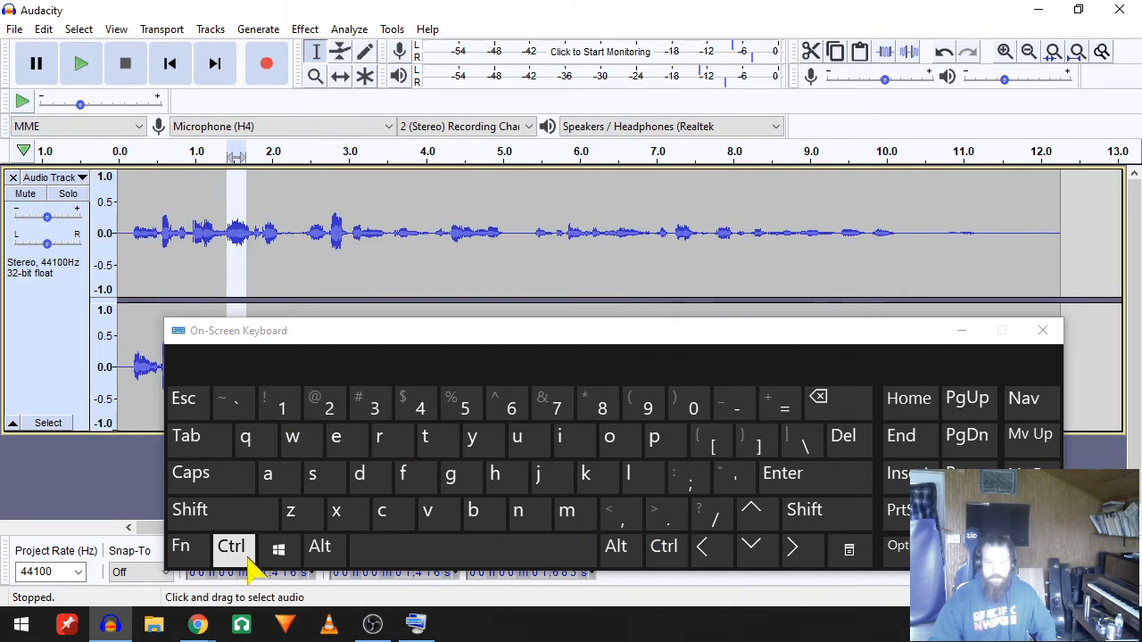
pyautogui.click(246, 555)
pyautogui.click(282, 410)
pyautogui.click(239, 544)
pyautogui.click(275, 409)
pyautogui.click(239, 544)
pyautogui.click(280, 408)
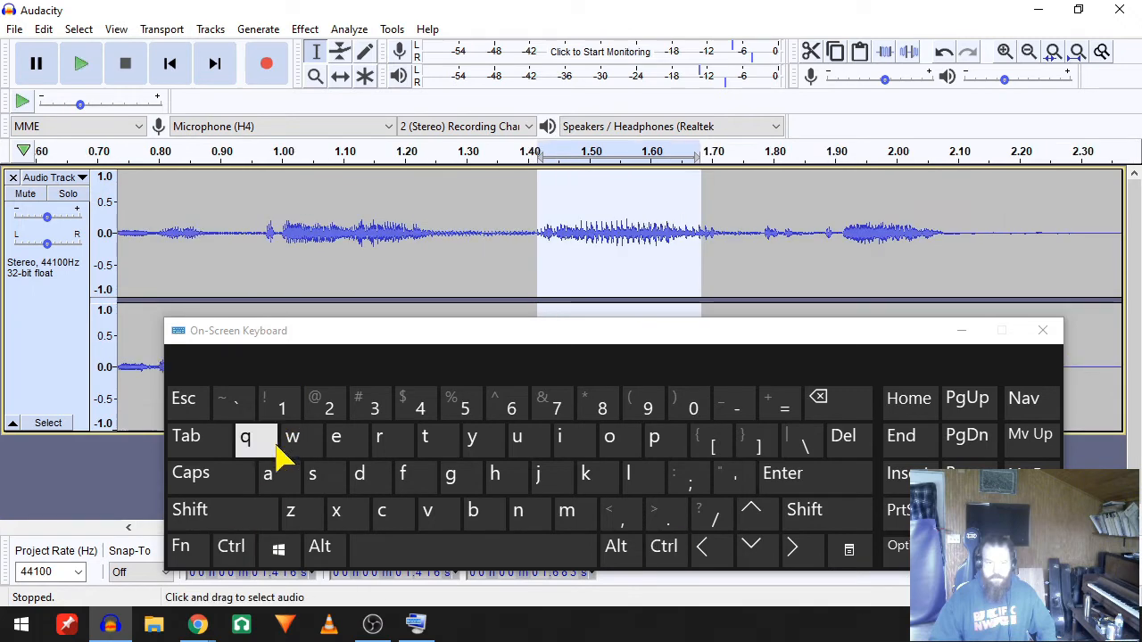
pyautogui.click(237, 547)
pyautogui.click(283, 409)
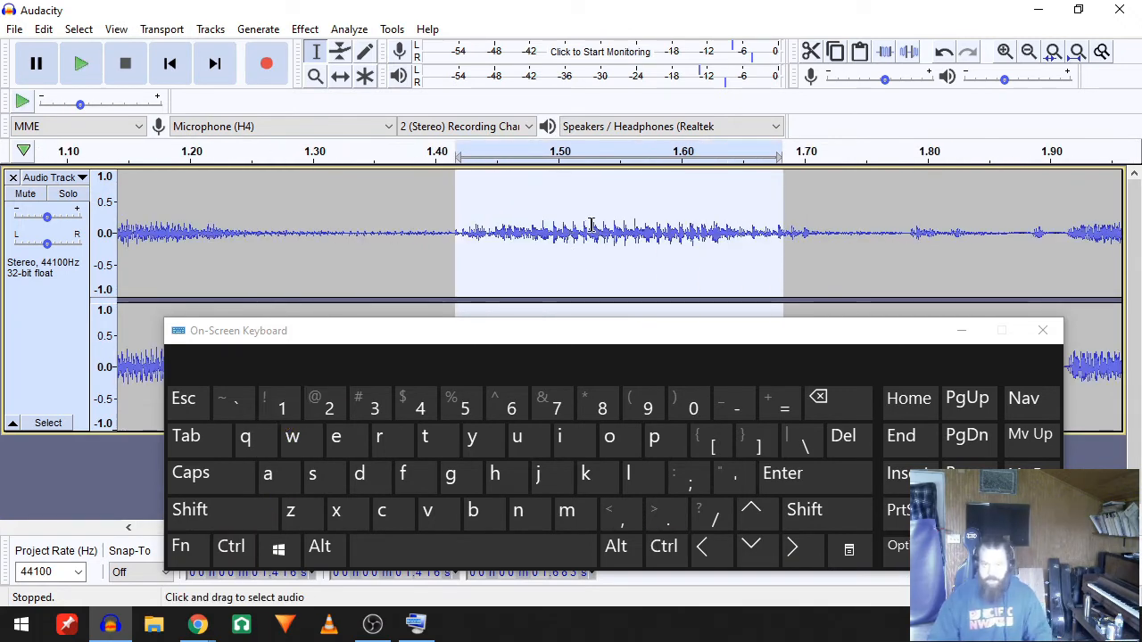
pyautogui.keyDown('ctrl'); pyautogui.scroll(2, 592, 224); pyautogui.keyUp('ctrl')
pyautogui.keyDown('ctrl'); pyautogui.scroll(-4, 604, 232); pyautogui.keyUp('ctrl')
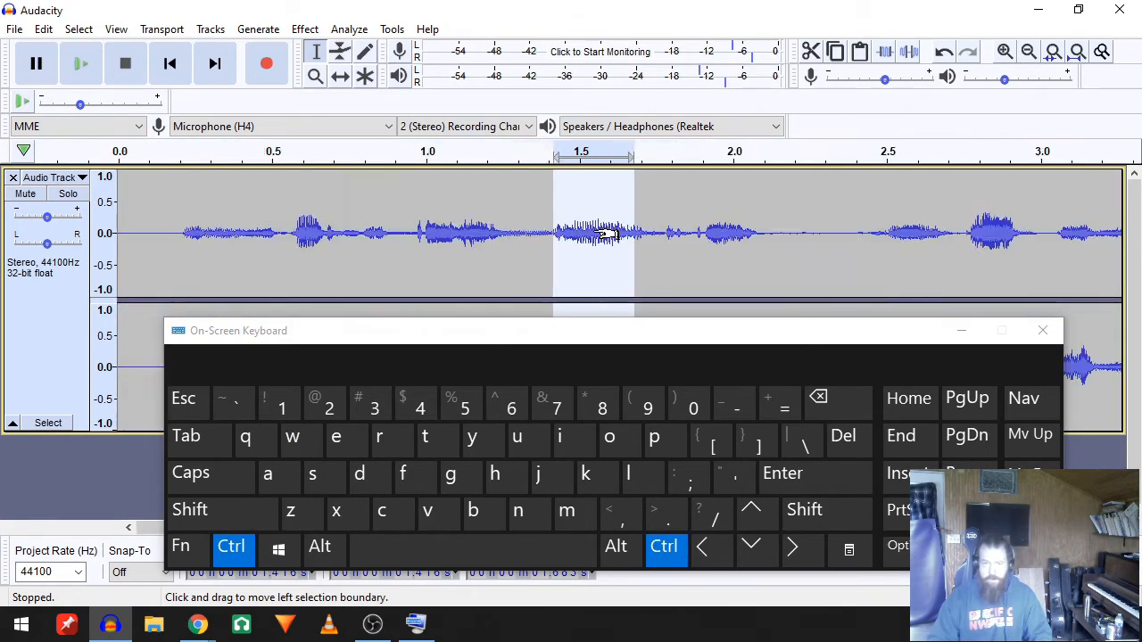
pyautogui.keyDown('ctrl'); pyautogui.scroll(3, 598, 231); pyautogui.keyUp('ctrl')
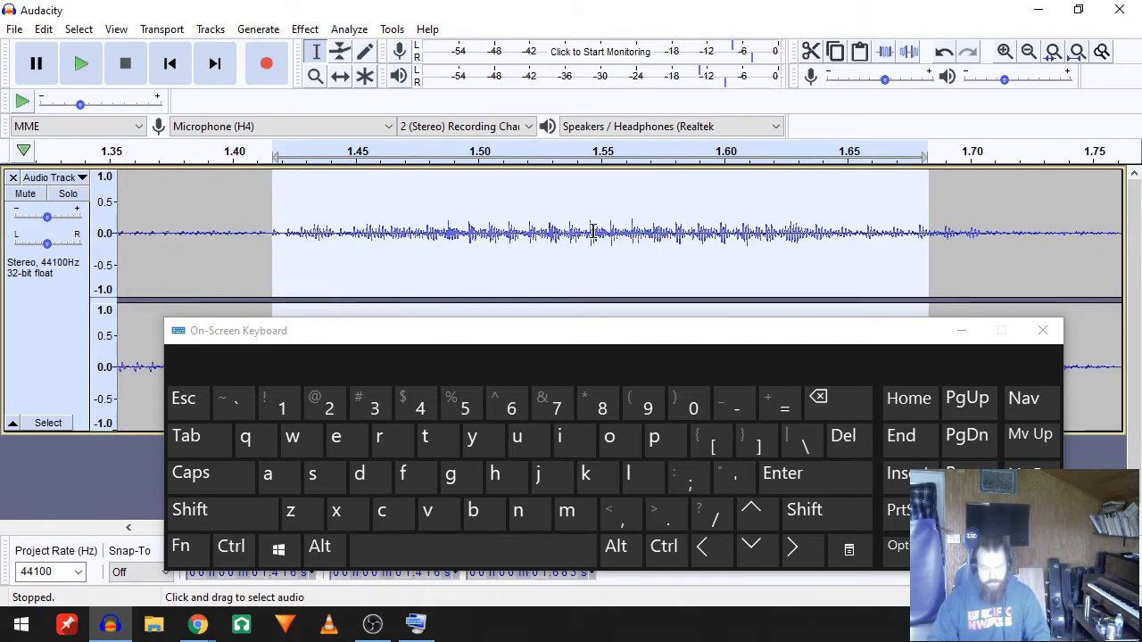
# Step: Move the selection's end to about 1.67 s, play the section, and extend the end slightly to about 1.68 s
pyautogui.press('space')
pyautogui.click(482, 555)
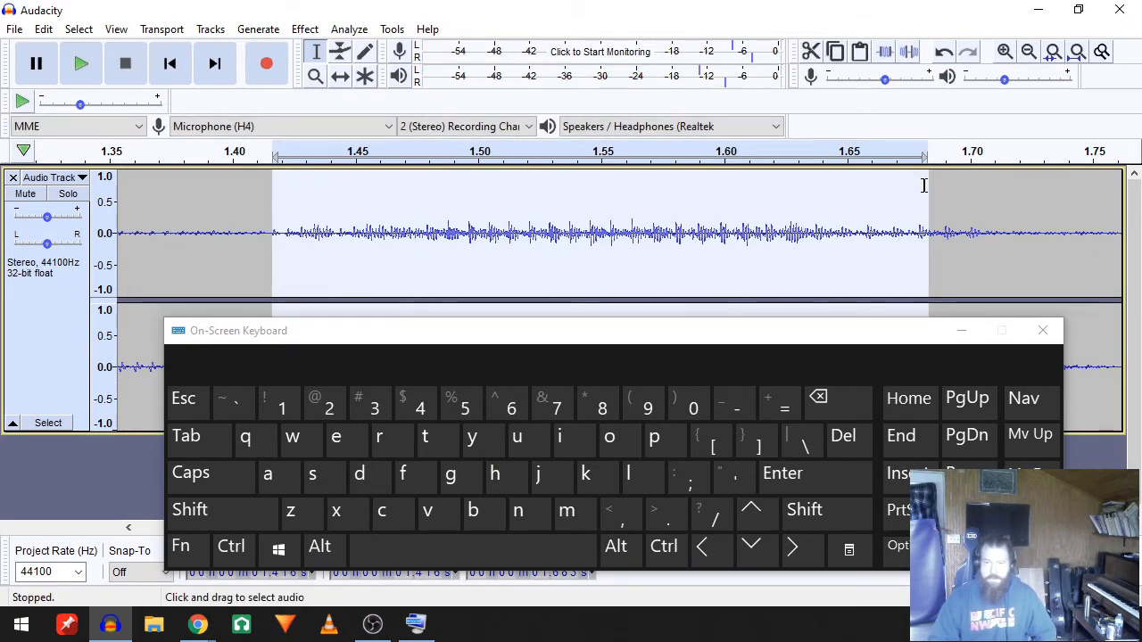
pyautogui.moveTo(904, 193); pyautogui.dragTo(903, 201)
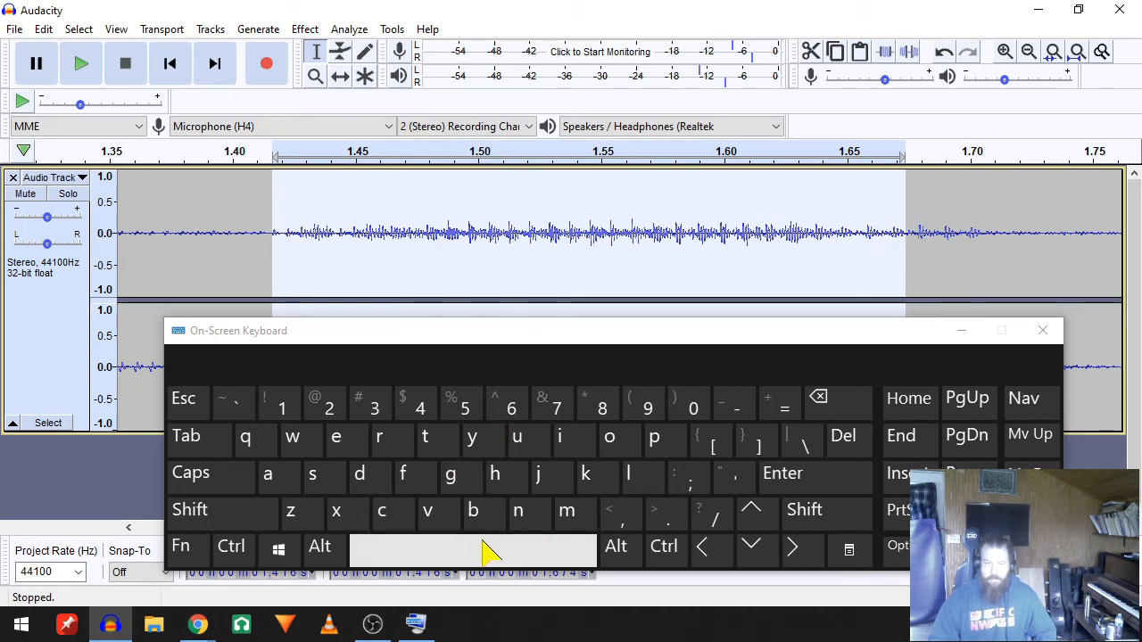
pyautogui.click(484, 542)
pyautogui.click(486, 541)
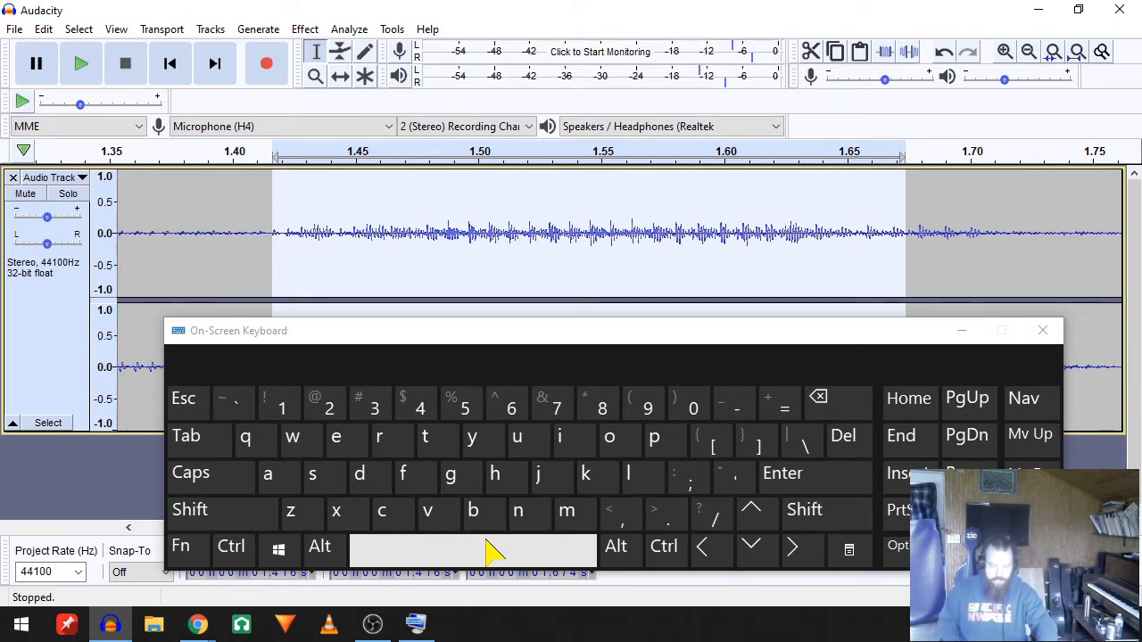
pyautogui.hotkey('shift', 'Right')
pyautogui.hotkey('ctrl', 'a')
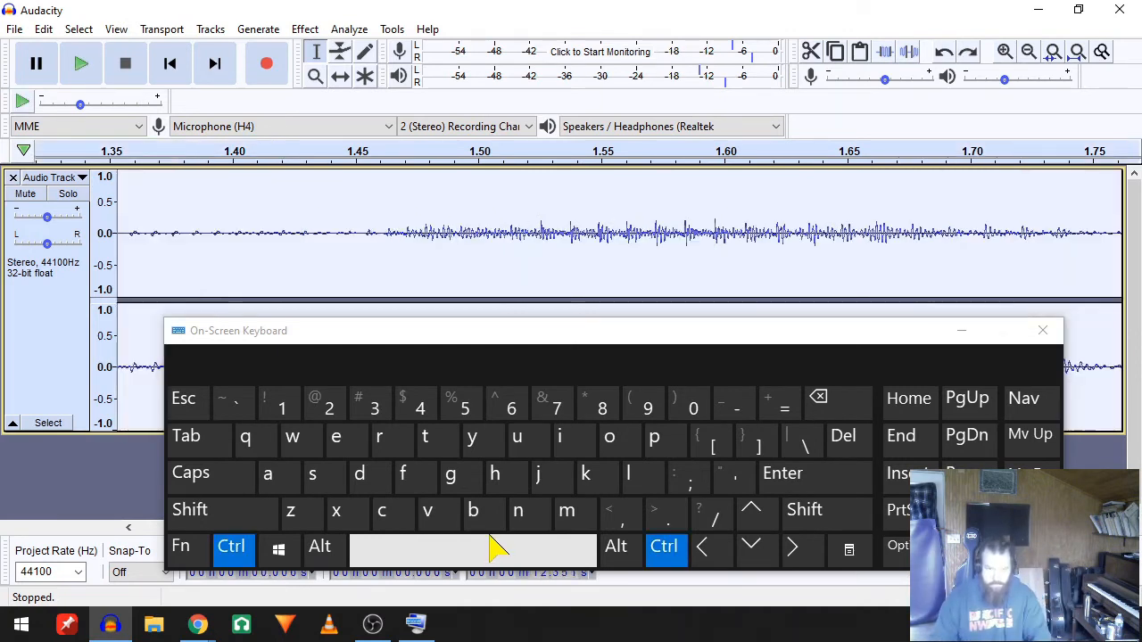
pyautogui.keyDown('ctrl'); pyautogui.scroll(-4, 574, 285); pyautogui.keyUp('ctrl')
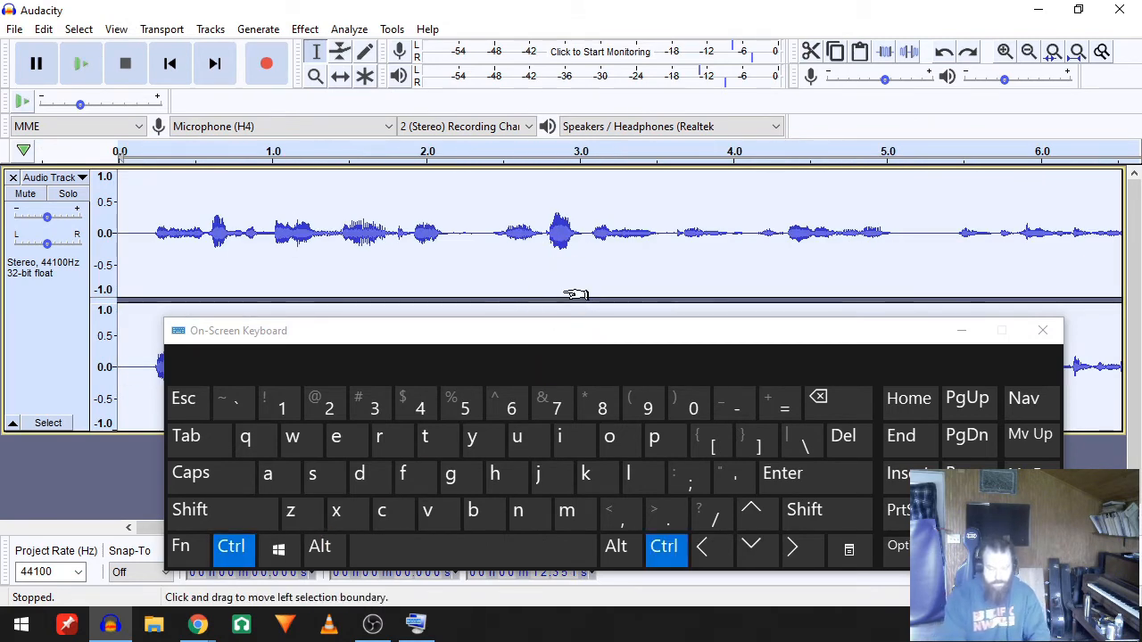
pyautogui.hotkey('ctrl', 'z')
# Step: Snap the edges of the selected short section to zero crossings and copy the section
pyautogui.click(475, 563)
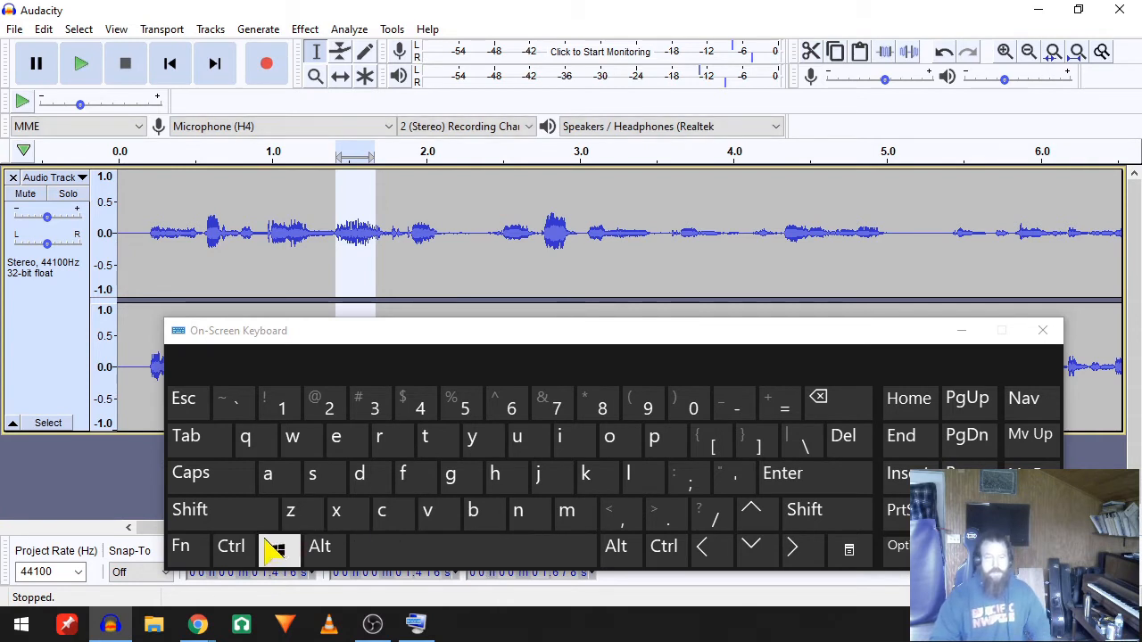
pyautogui.click(291, 516)
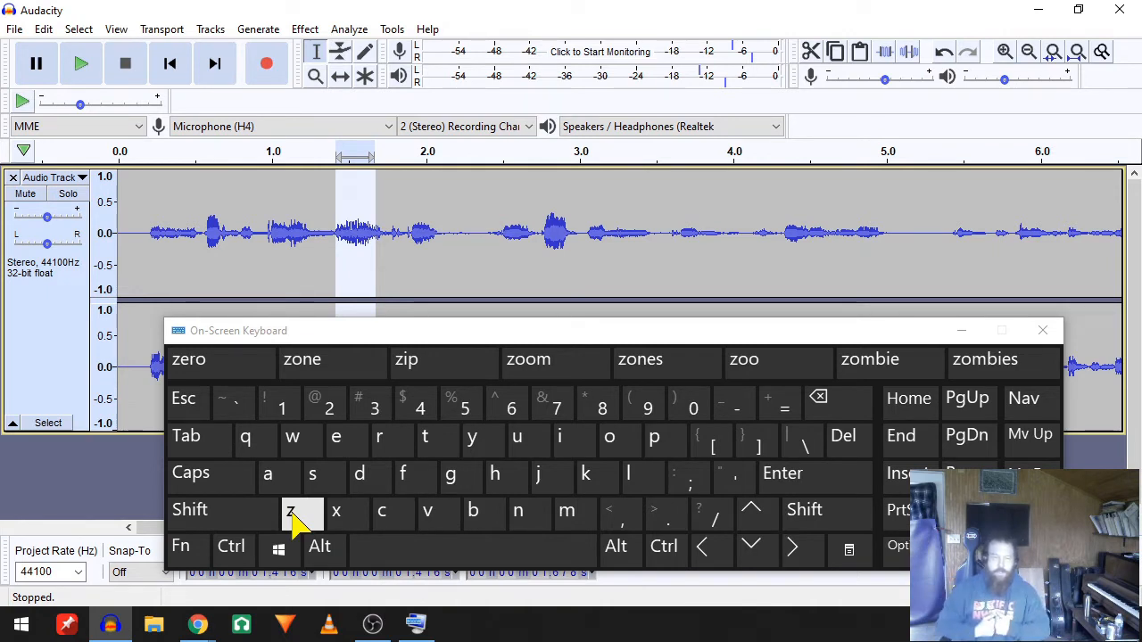
pyautogui.click(231, 546)
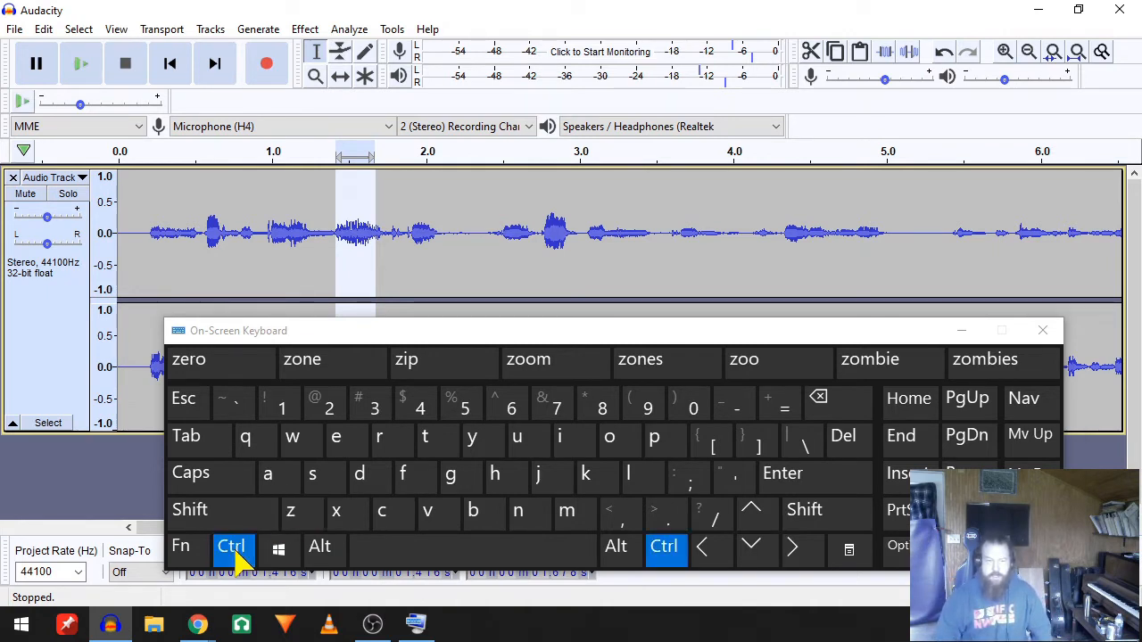
pyautogui.click(393, 520)
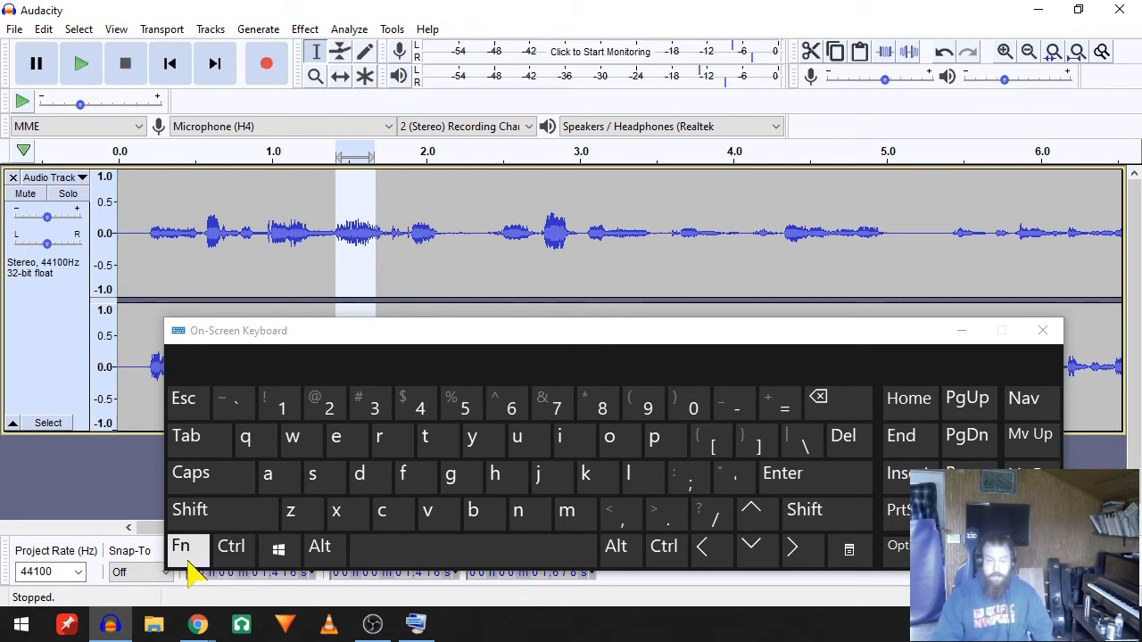
pyautogui.click(230, 557)
pyautogui.click(428, 520)
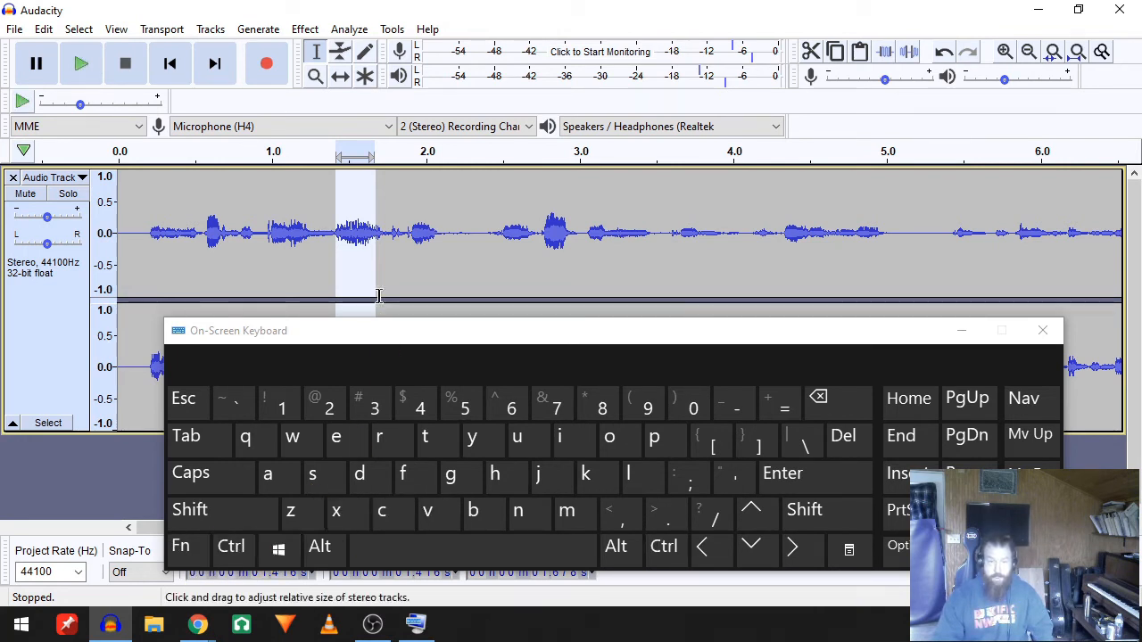
# Step: Place the cursor at about 1.65 s, near the fading end of the original section, and paste the copied audio there
pyautogui.click(370, 214)
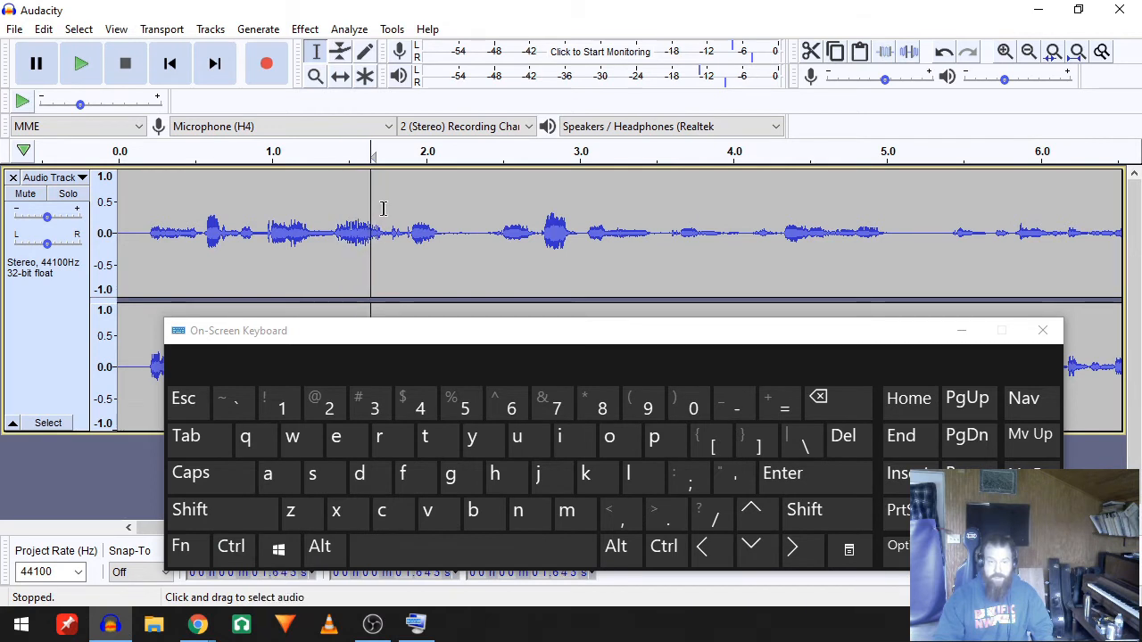
pyautogui.click(384, 211)
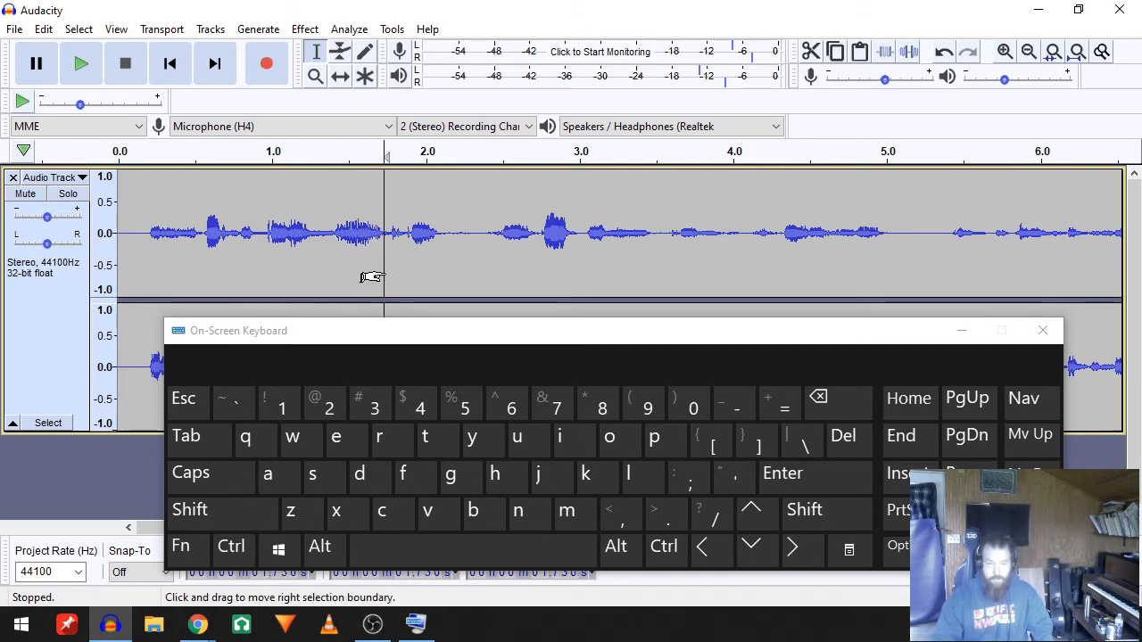
pyautogui.keyDown('ctrl'); pyautogui.scroll(2, 375, 256); pyautogui.keyUp('ctrl')
pyautogui.keyDown('ctrl'); pyautogui.scroll(1, 373, 256); pyautogui.keyUp('ctrl')
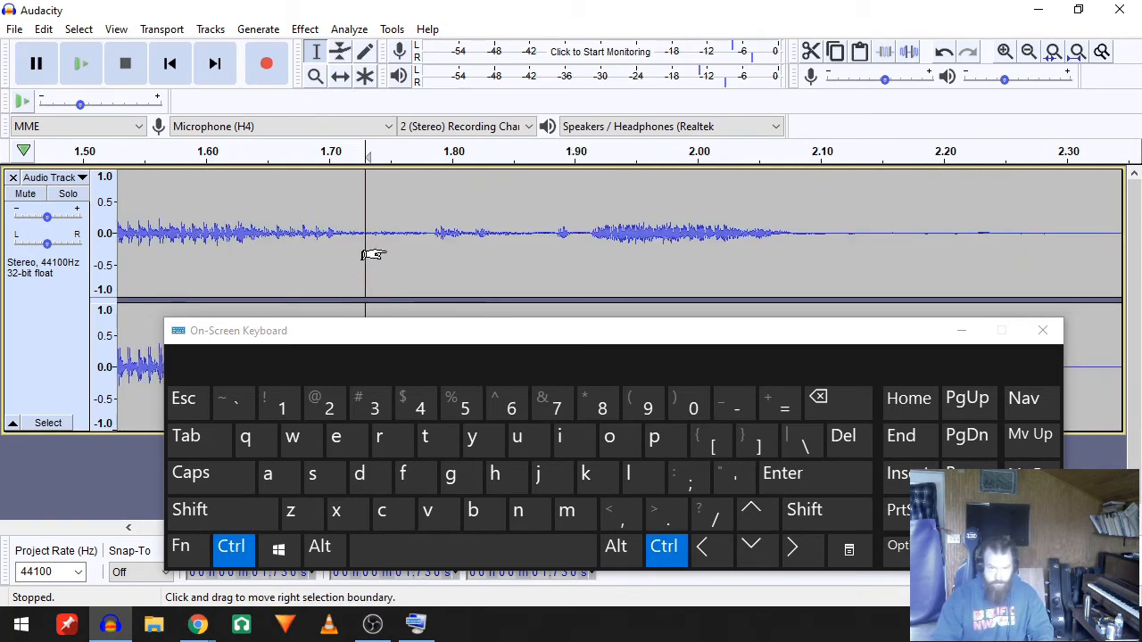
pyautogui.click(327, 239)
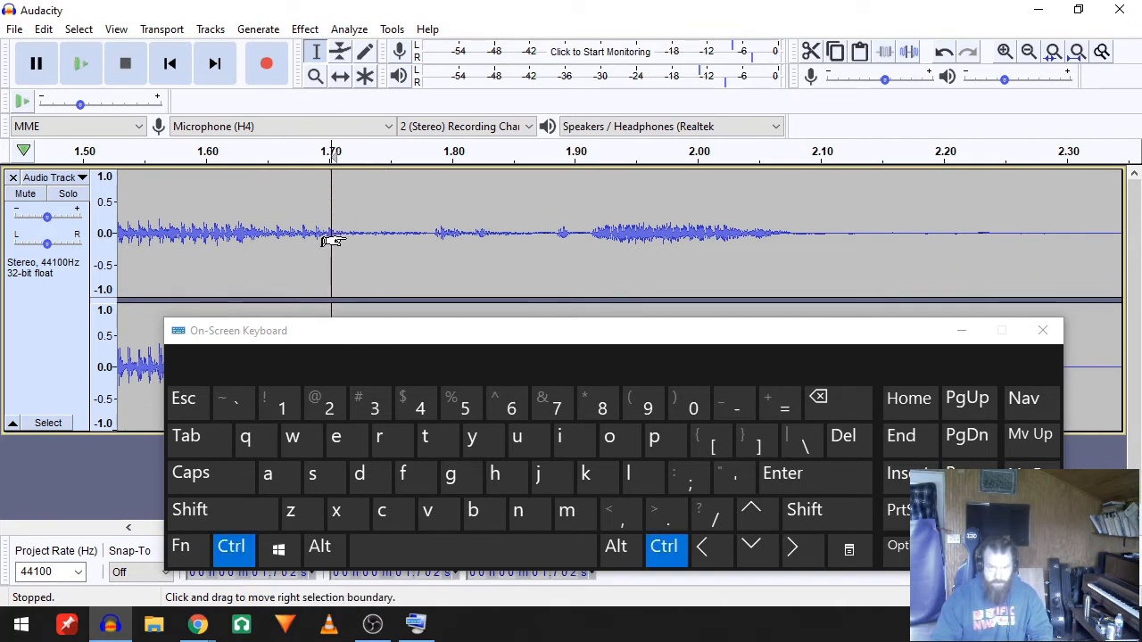
pyautogui.keyDown('ctrl'); pyautogui.scroll(1, 331, 239); pyautogui.keyUp('ctrl')
pyautogui.keyDown('ctrl'); pyautogui.scroll(-1, 331, 239); pyautogui.keyUp('ctrl')
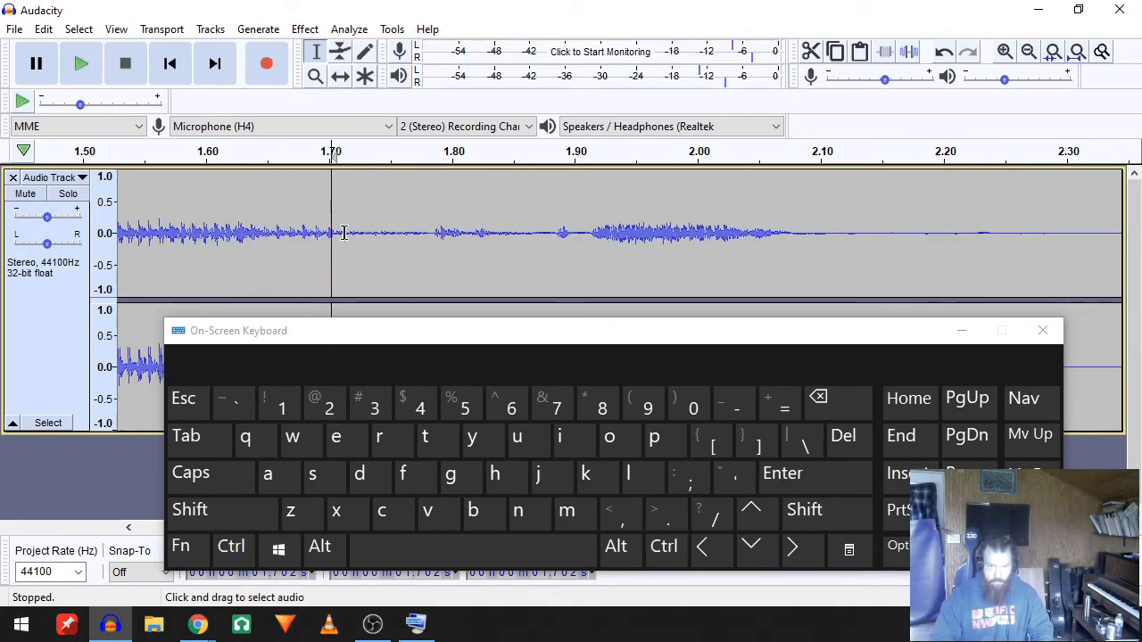
pyautogui.click(346, 235)
pyautogui.click(340, 234)
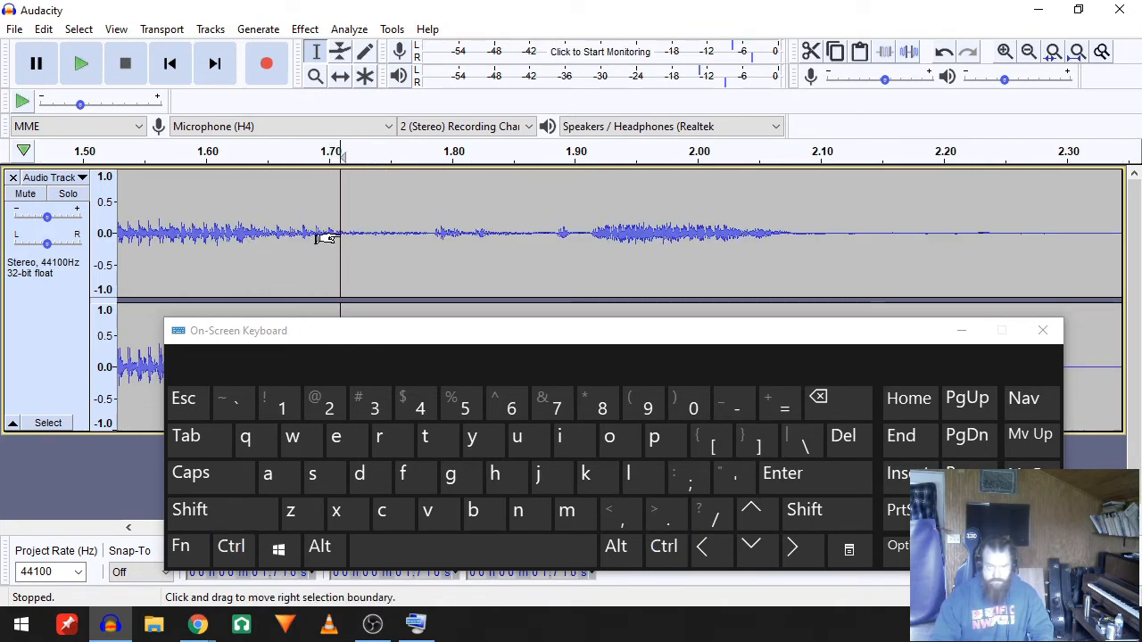
pyautogui.click(266, 233)
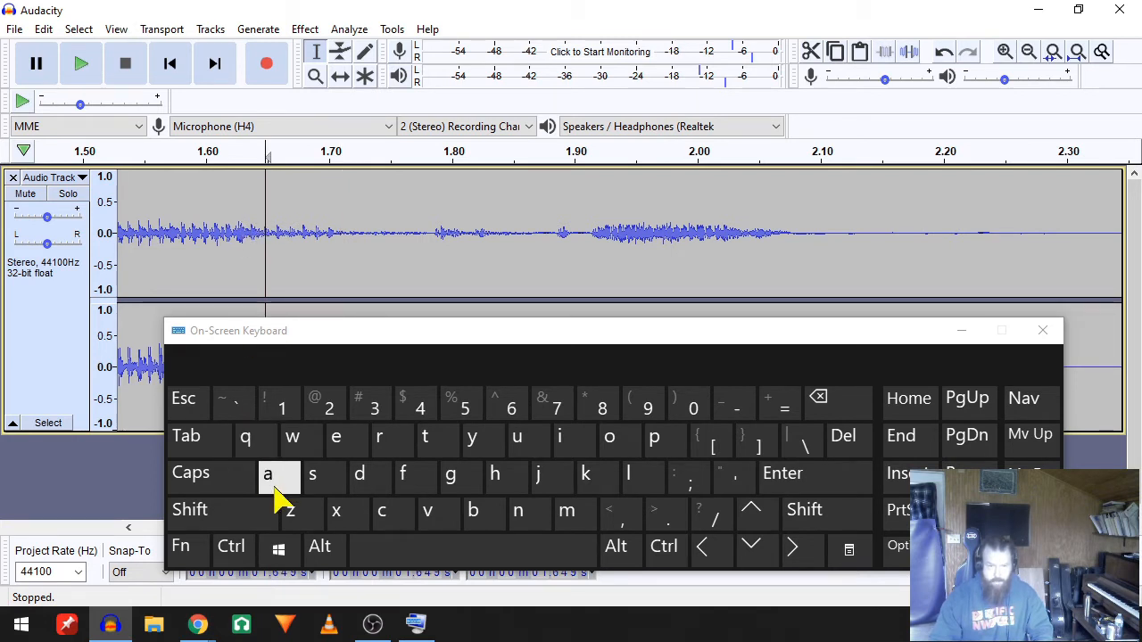
pyautogui.click(234, 551)
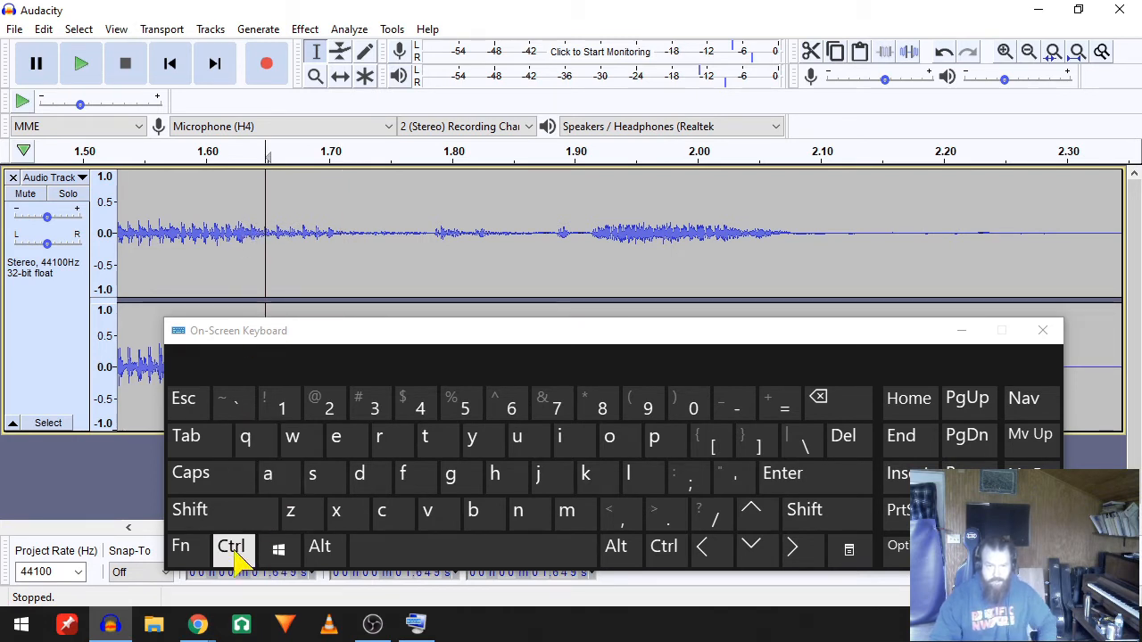
pyautogui.click(431, 522)
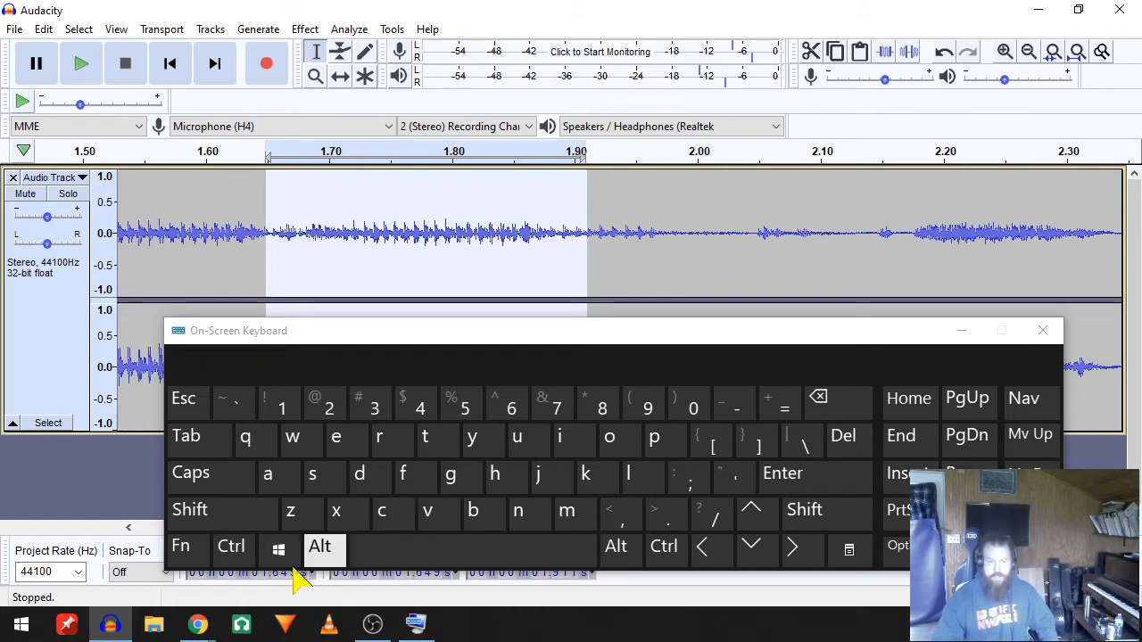
# Step: Move the cursor to the end of the pasted audio, at about 1.91 s, and paste the section again
pyautogui.click(231, 546)
pyautogui.click(439, 530)
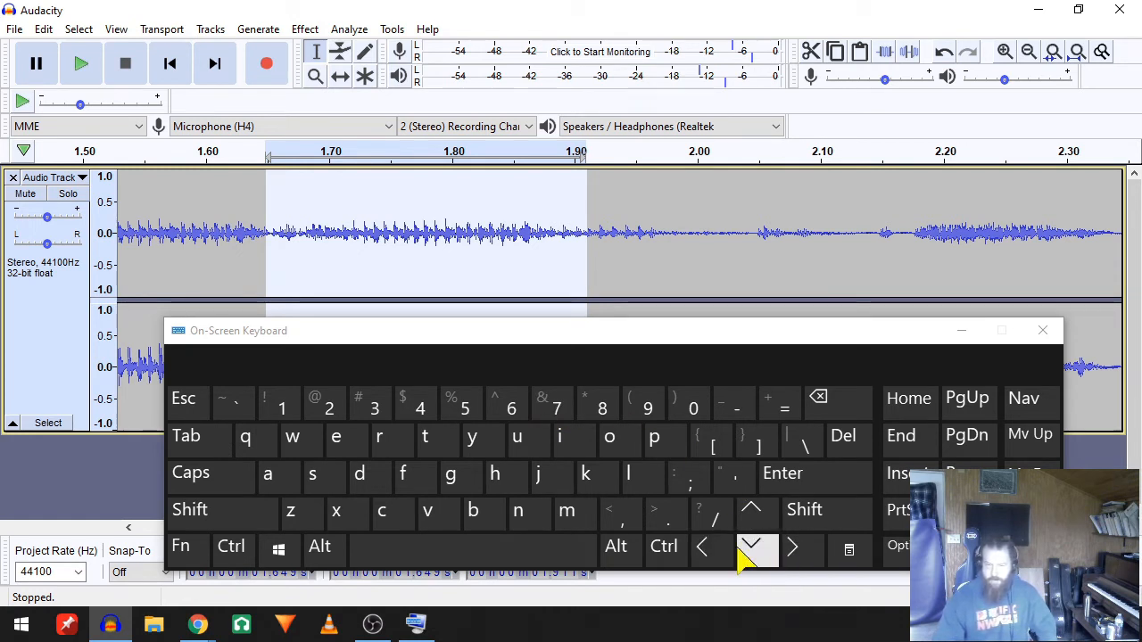
pyautogui.click(790, 551)
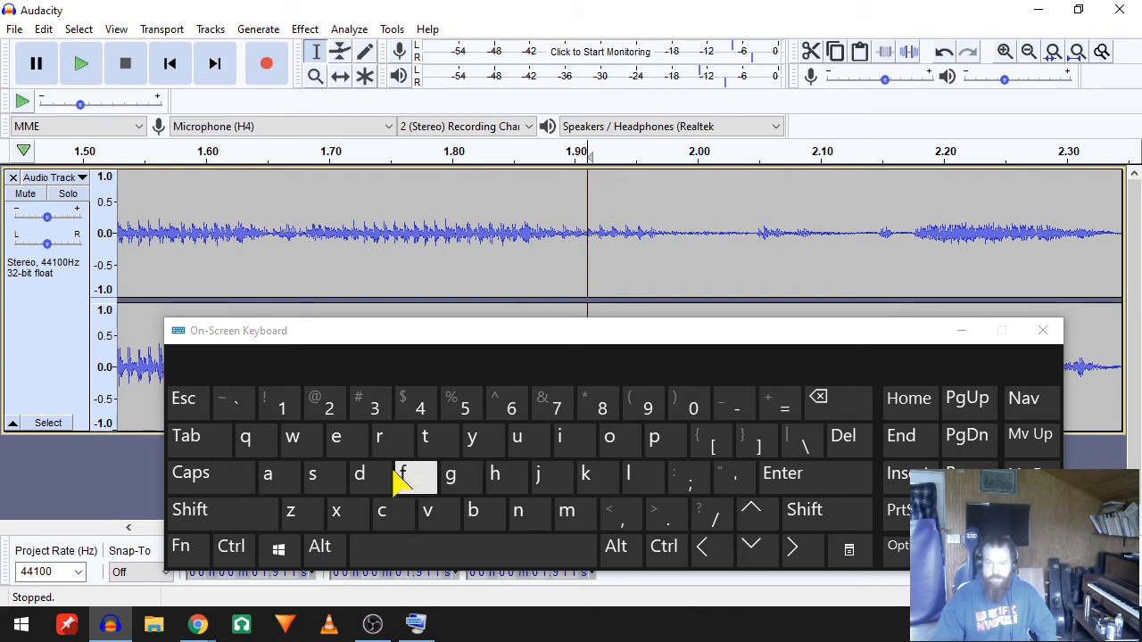
pyautogui.click(231, 552)
pyautogui.click(427, 512)
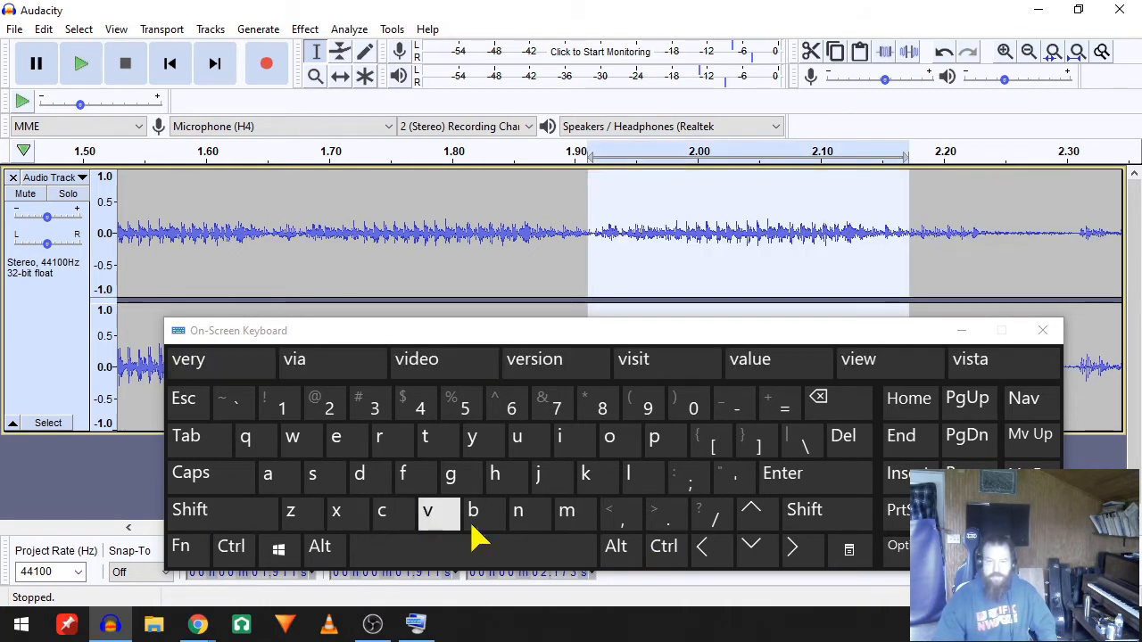
# Step: Place the cursor at the end of the second pasted copy, at about 2.17 s, and paste another copy
pyautogui.click(794, 549)
pyautogui.click(231, 546)
pyautogui.click(412, 524)
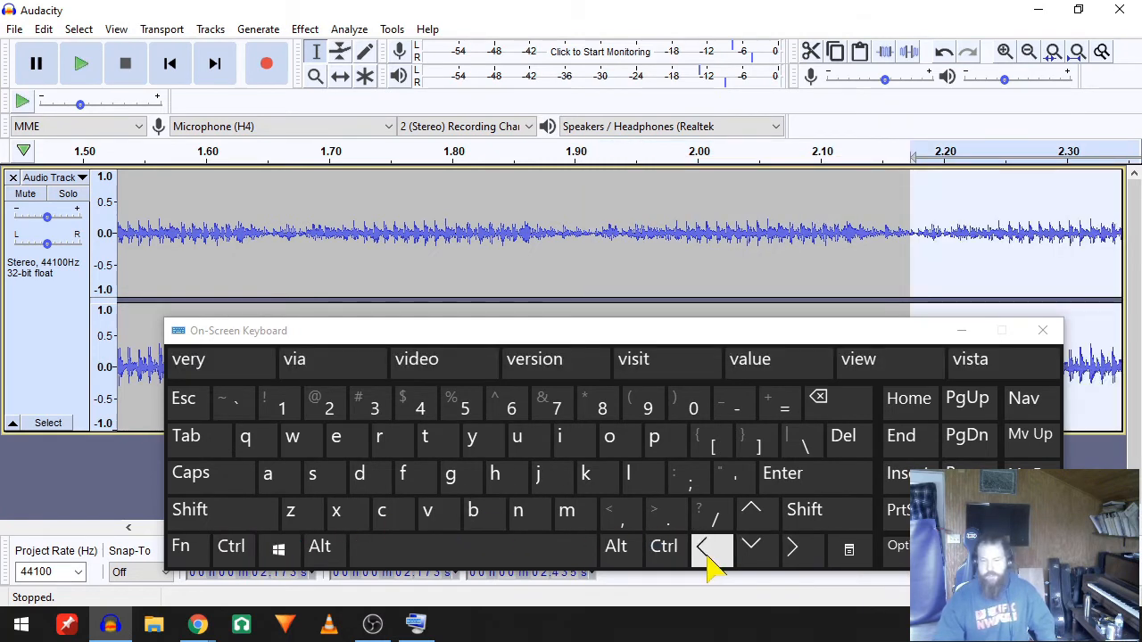
# Step: Place the cursor at the end of the last pasted copy, at about 2.43 s, paste another copy and move to its end
pyautogui.click(793, 547)
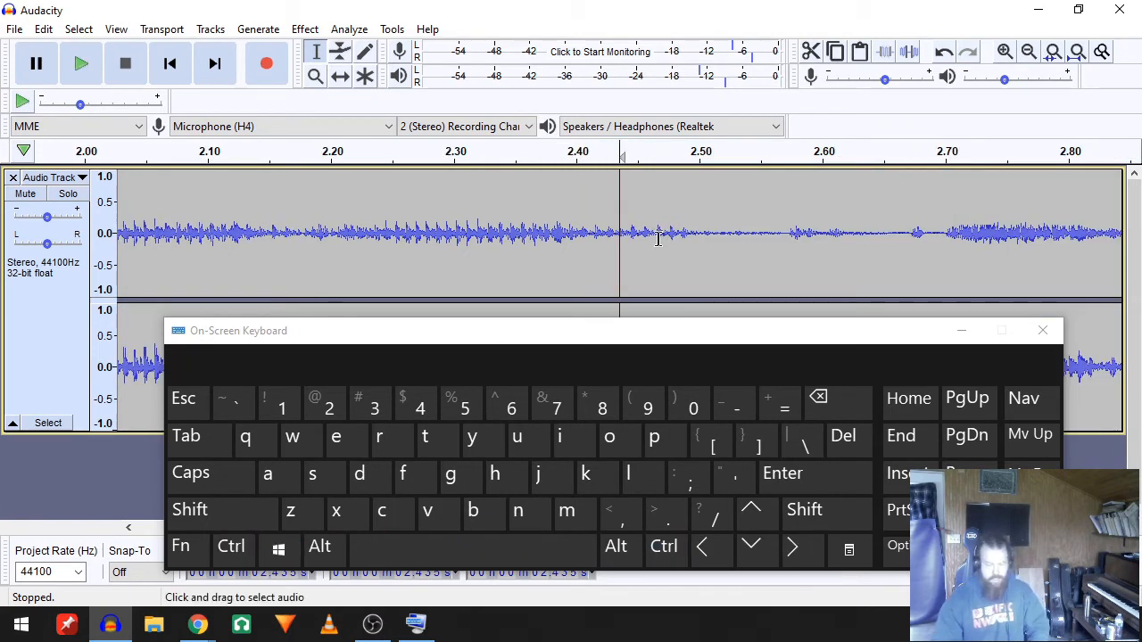
pyautogui.press('ctrl')
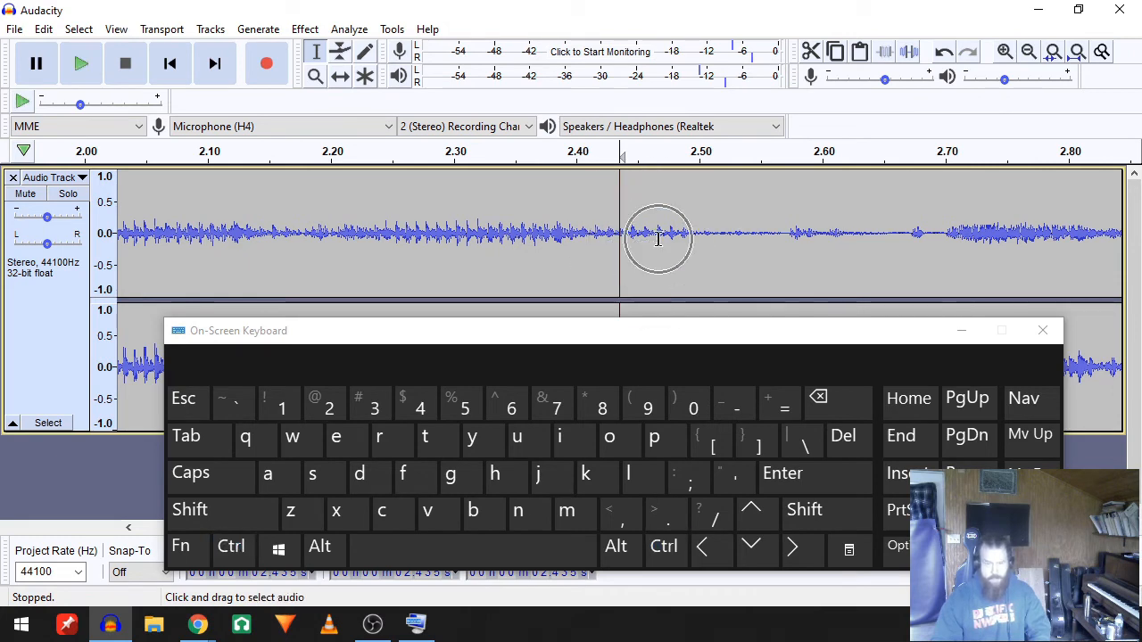
pyautogui.press('ctrl')
pyautogui.click(280, 406)
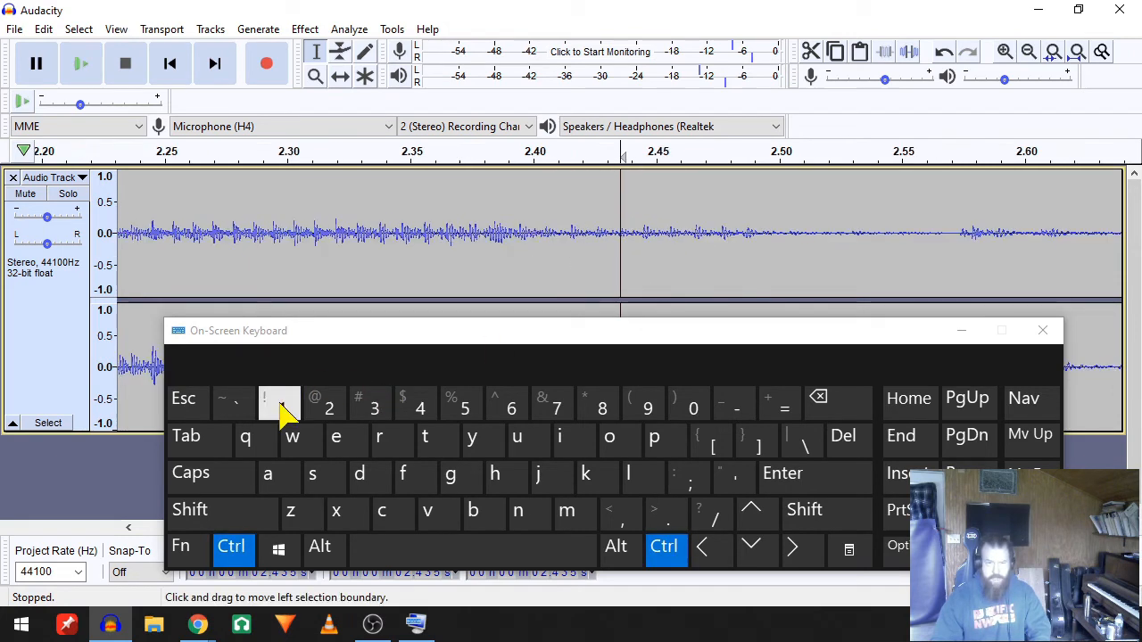
pyautogui.click(280, 405)
pyautogui.click(280, 405)
pyautogui.click(327, 405)
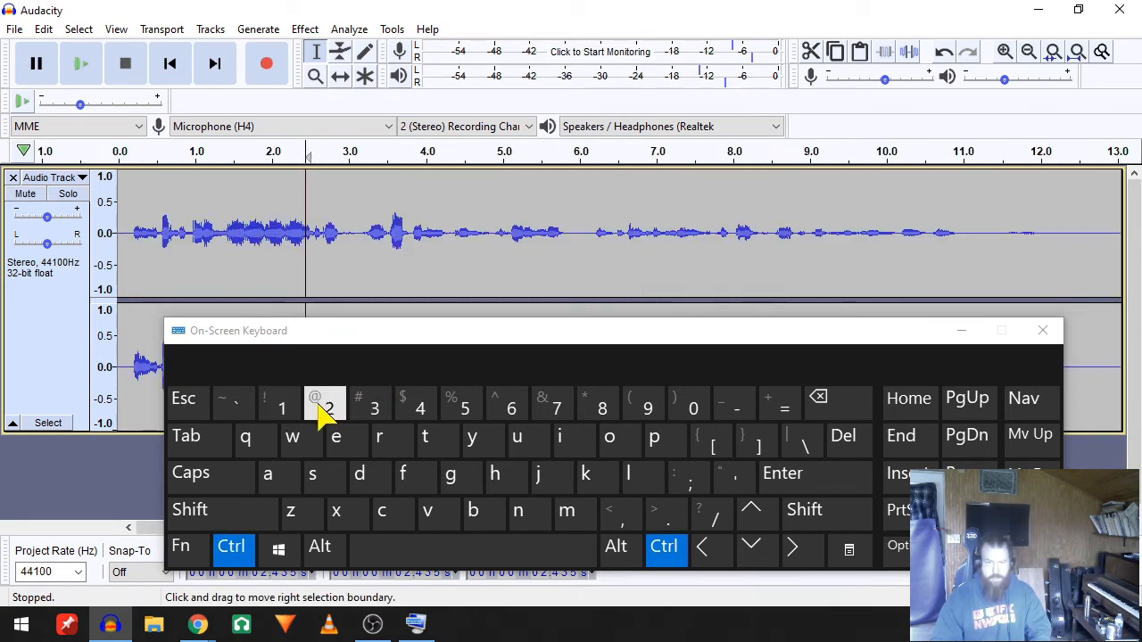
pyautogui.scroll(3, 306, 245)
pyautogui.scroll(-2, 306, 245)
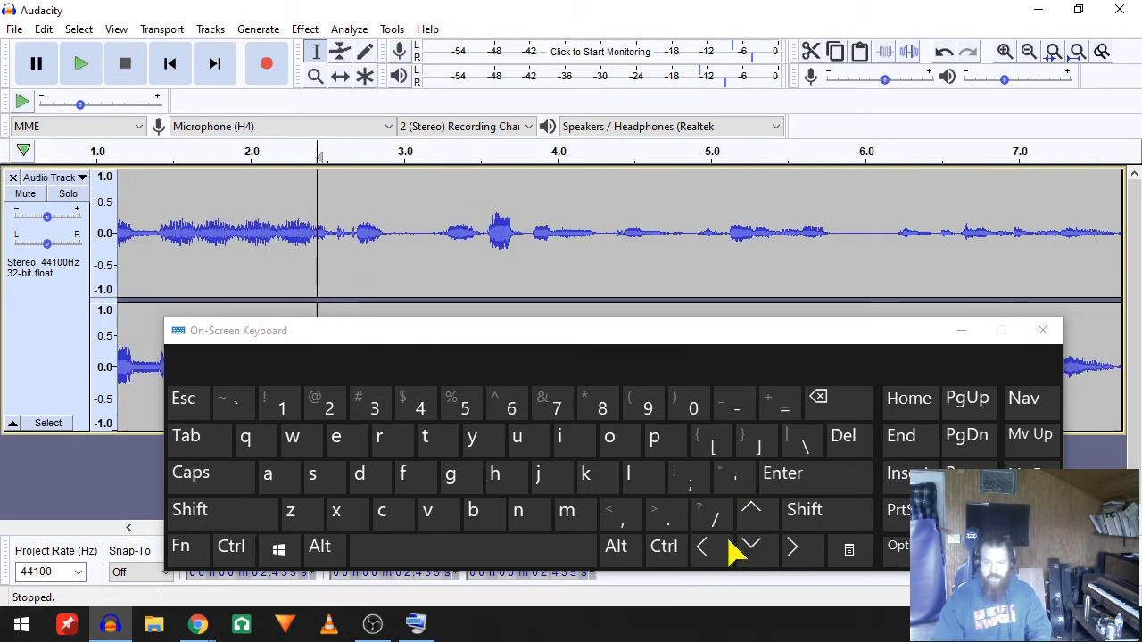
pyautogui.click(250, 558)
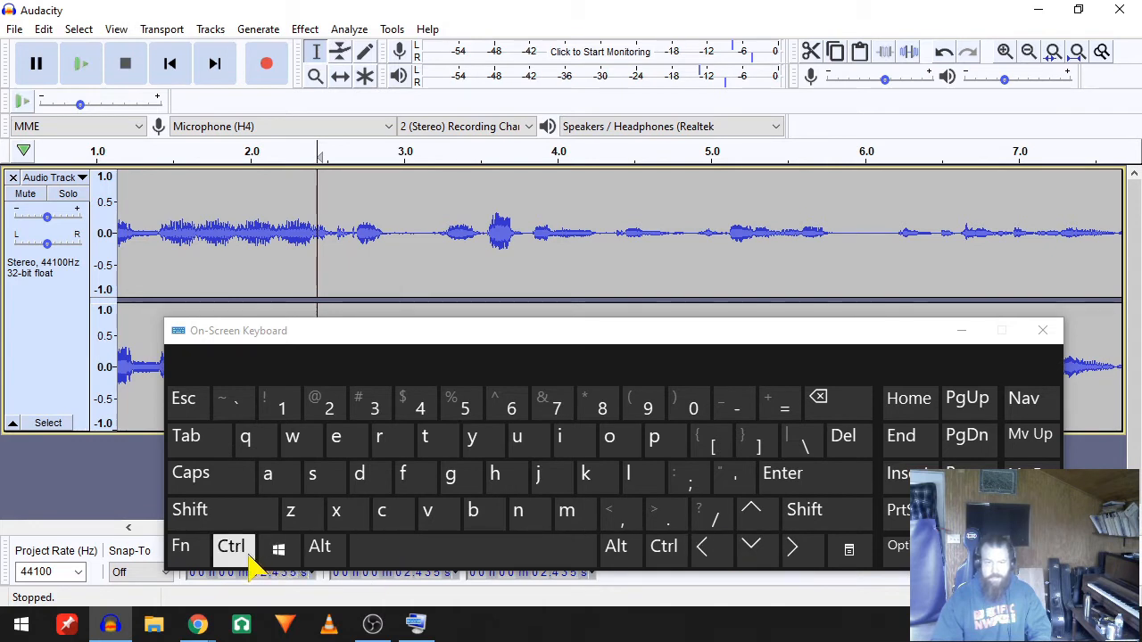
pyautogui.click(426, 522)
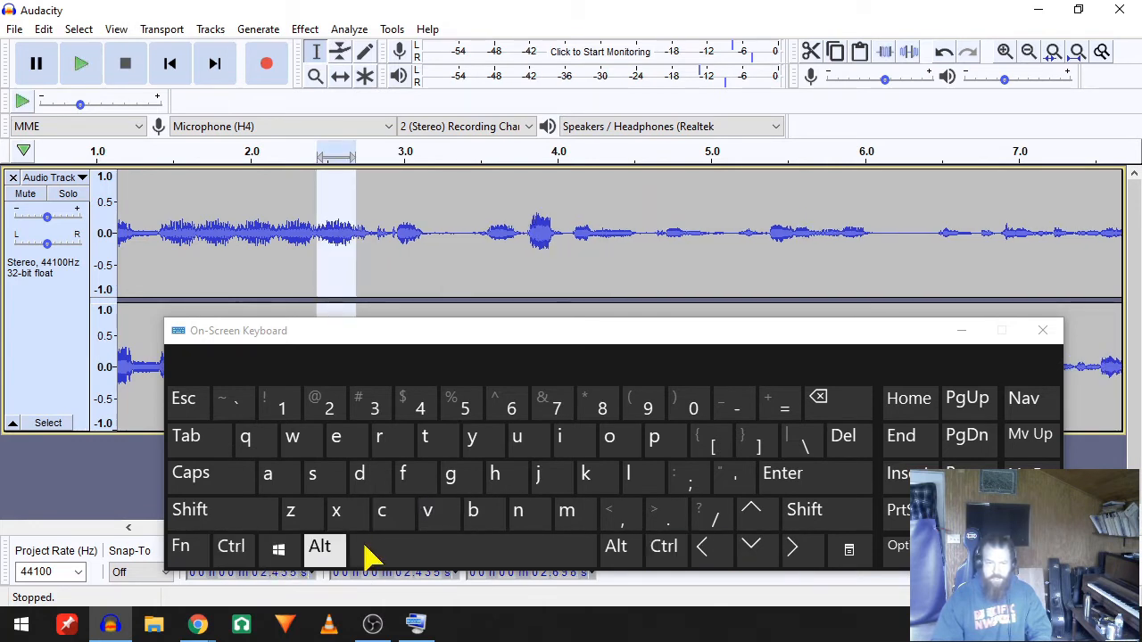
pyautogui.click(792, 548)
# Step: Paste the section again at about 2.70 s and undo that paste
pyautogui.click(234, 548)
pyautogui.click(428, 510)
pyautogui.click(792, 547)
pyautogui.click(248, 553)
pyautogui.click(416, 527)
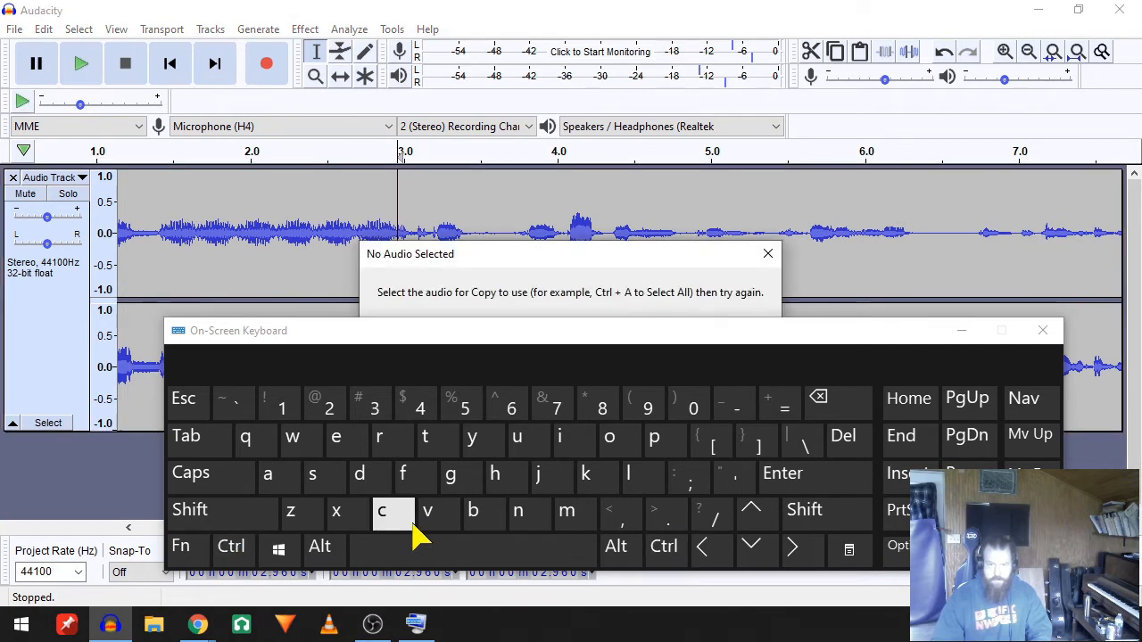
pyautogui.click(757, 258)
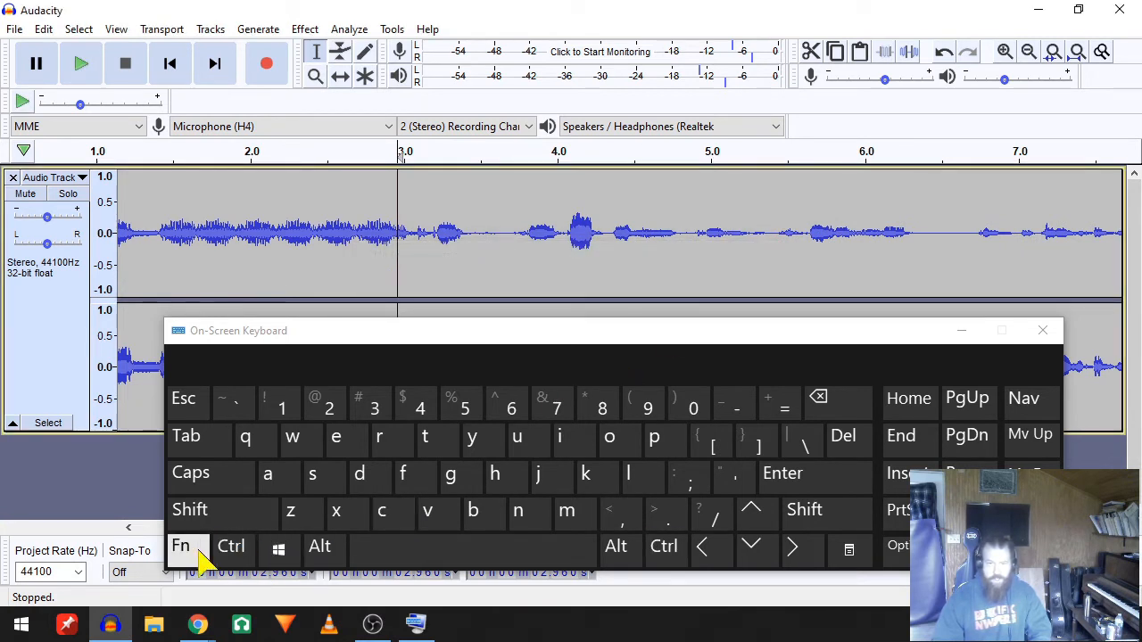
pyautogui.click(290, 510)
pyautogui.click(232, 548)
pyautogui.click(292, 513)
# Step: Paste three more copies of the section end to end, starting at about 2.70 s and moving the cursor to about 3.48 s
pyautogui.click(231, 548)
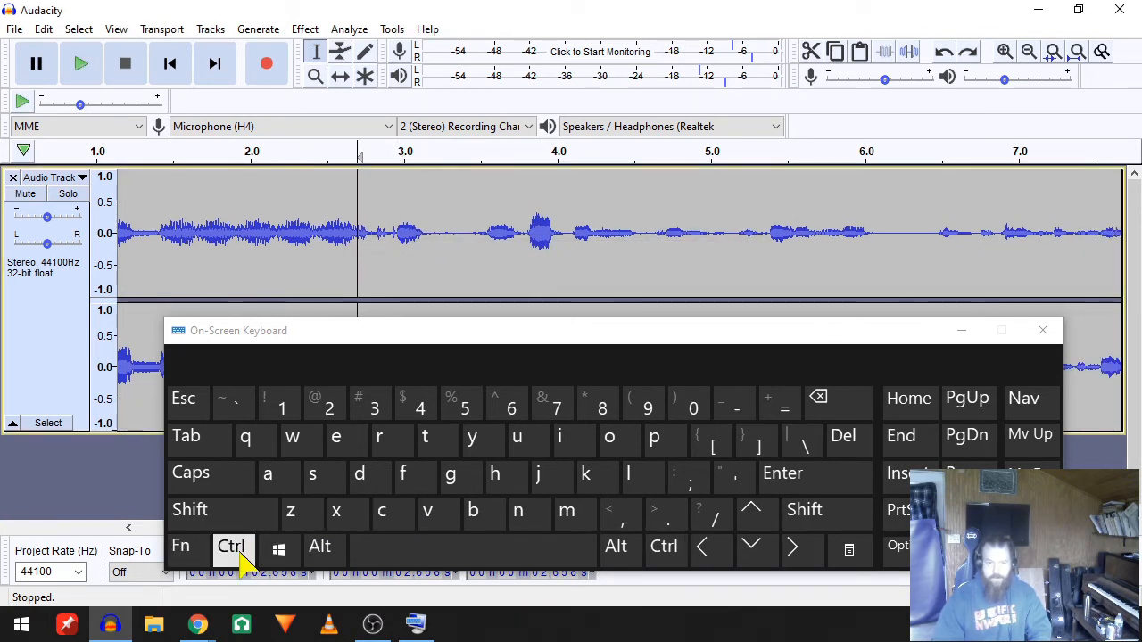
pyautogui.click(428, 510)
pyautogui.click(793, 548)
pyautogui.click(232, 548)
pyautogui.click(444, 521)
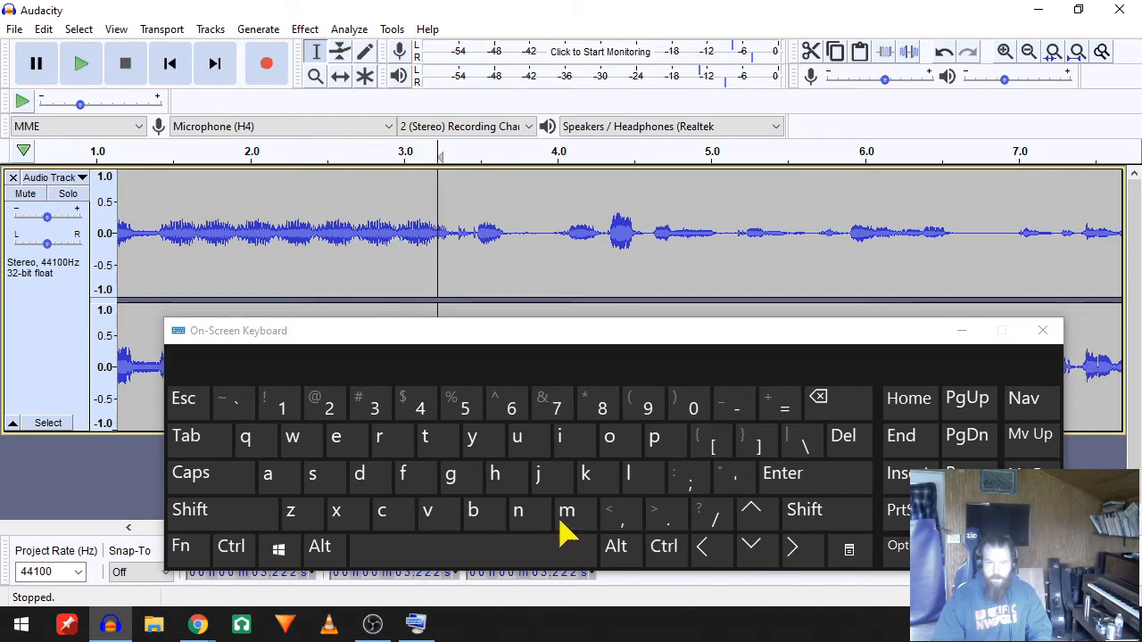
pyautogui.click(232, 547)
pyautogui.click(427, 510)
pyautogui.click(792, 548)
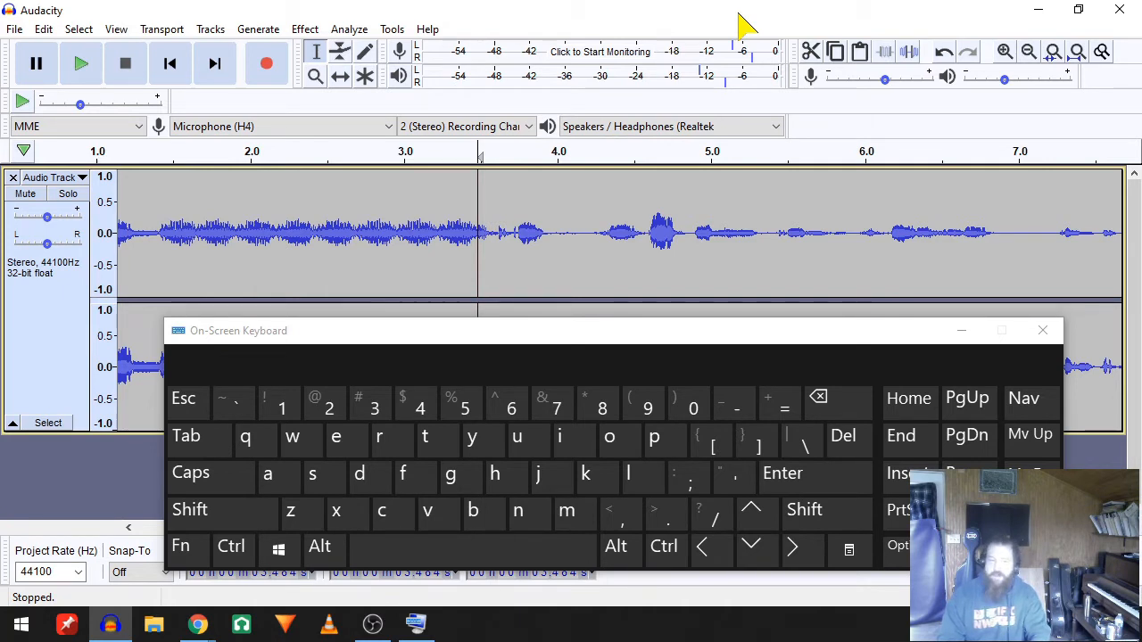
# Step: Paste nine more copies of the section back to back, starting at about 3.48 s
pyautogui.hotkey('ctrl', 'v')
pyautogui.hotkey('ctrl', 'v')
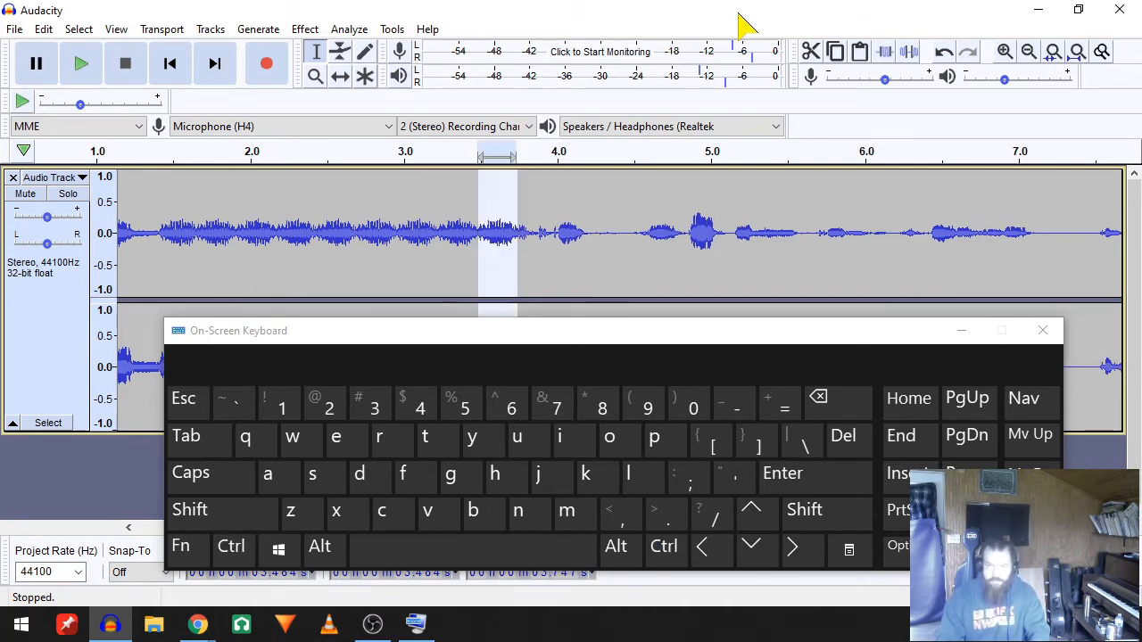
pyautogui.hotkey('ctrl', 'v')
pyautogui.hotkey('ctrl', 'v')
pyautogui.hotkey('ctrl', 'v')
pyautogui.hotkey('ctrl', 'v')
pyautogui.hotkey('ctrl', 'v')
pyautogui.hotkey('ctrl', 'v')
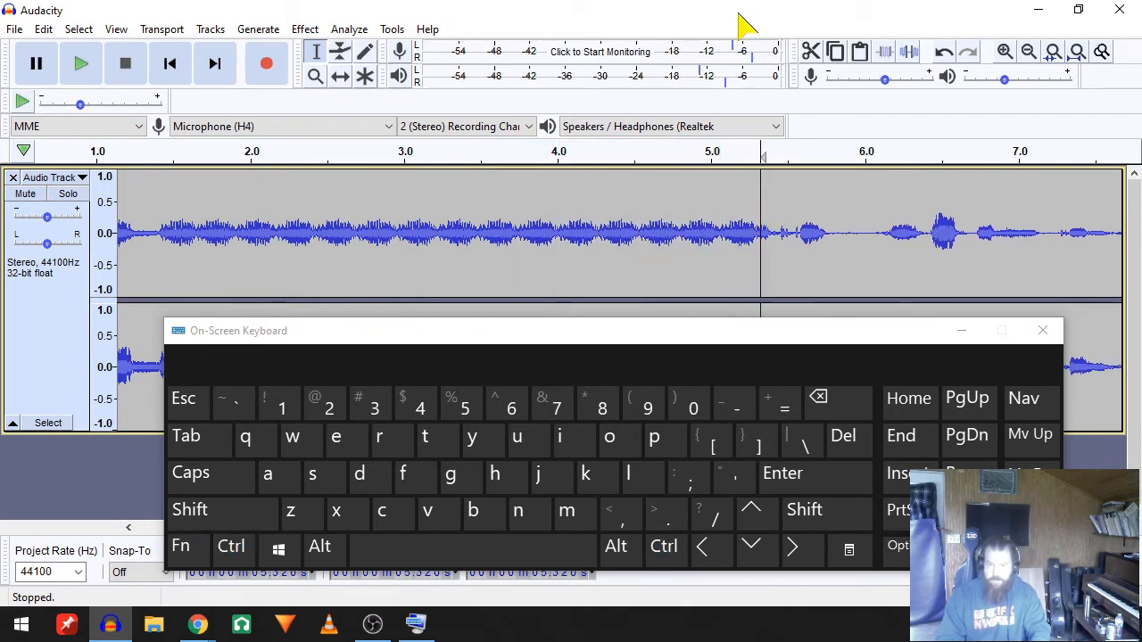
pyautogui.hotkey('ctrl', 'v')
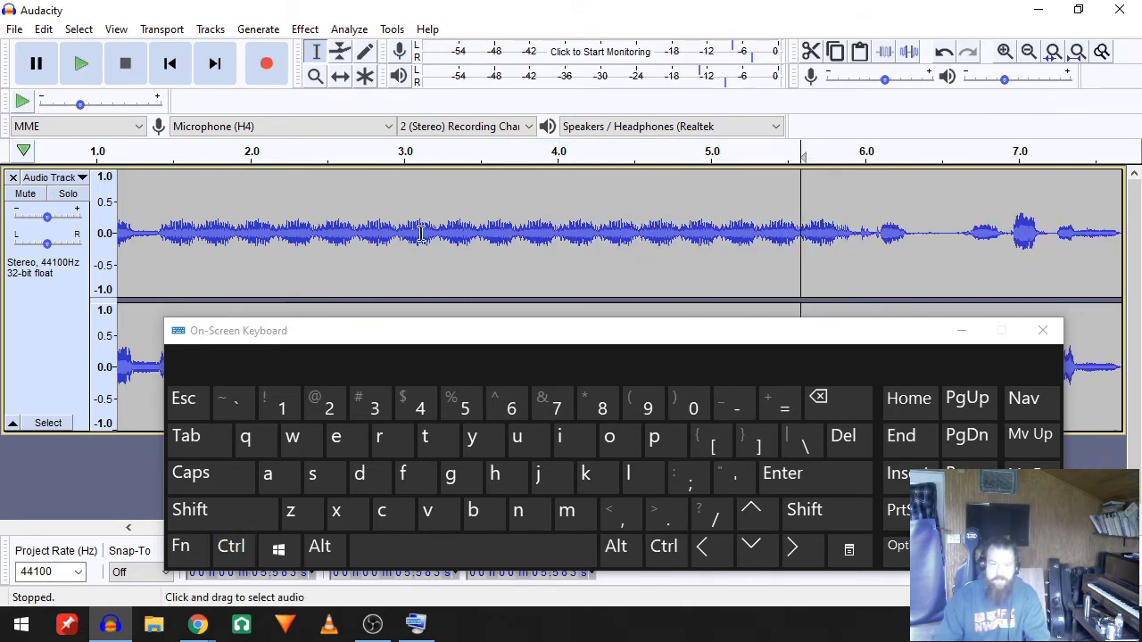
# Step: Play the repeated section from about 1.37 s, stop playback, and return to the beginning of the track
pyautogui.click(153, 234)
pyautogui.press('space')
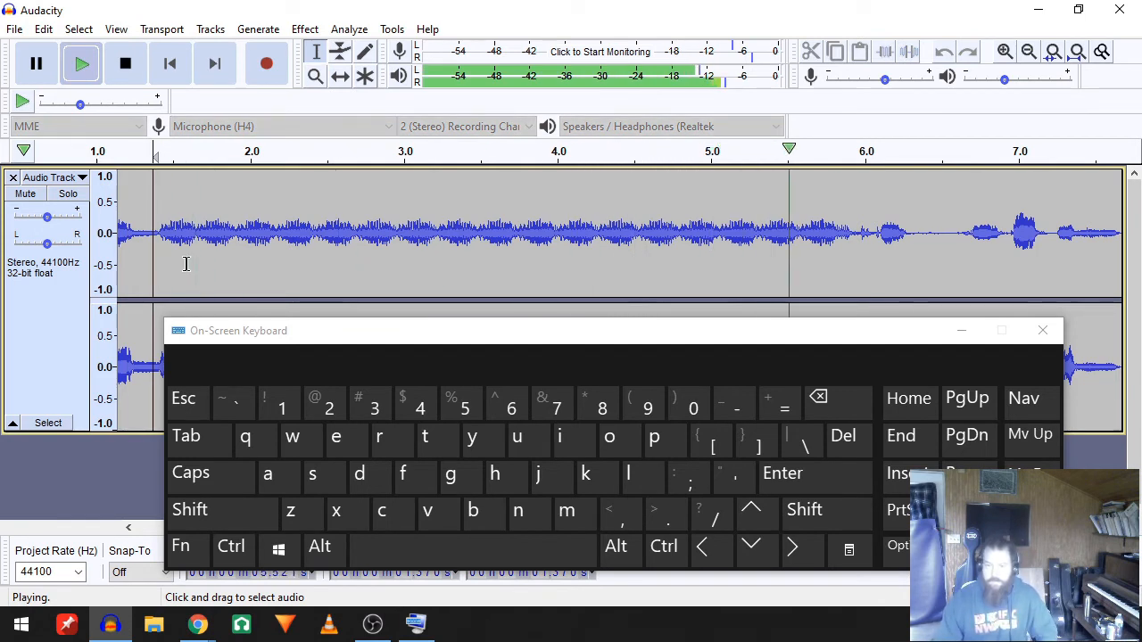
pyautogui.press('space')
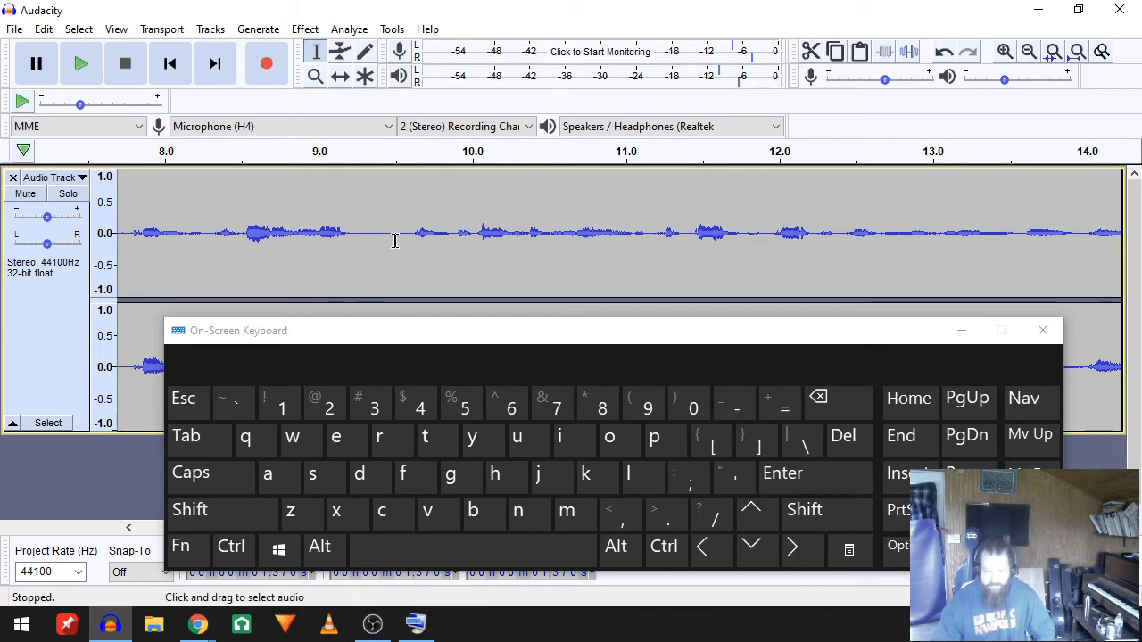
pyautogui.click(395, 240)
pyautogui.press('Home')
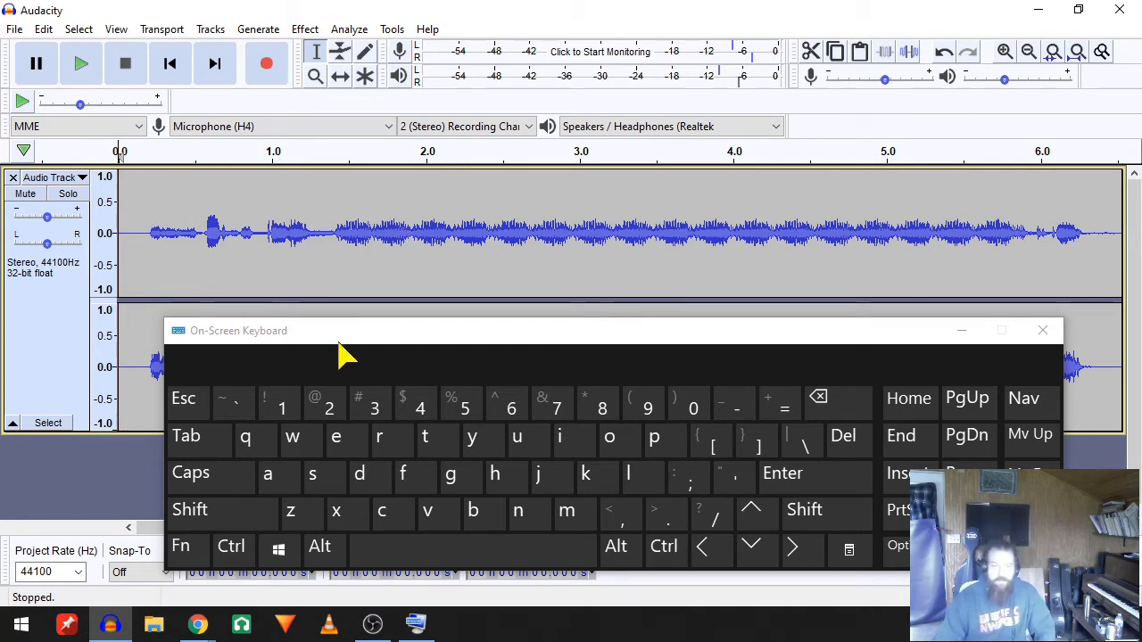
pyautogui.click(354, 243)
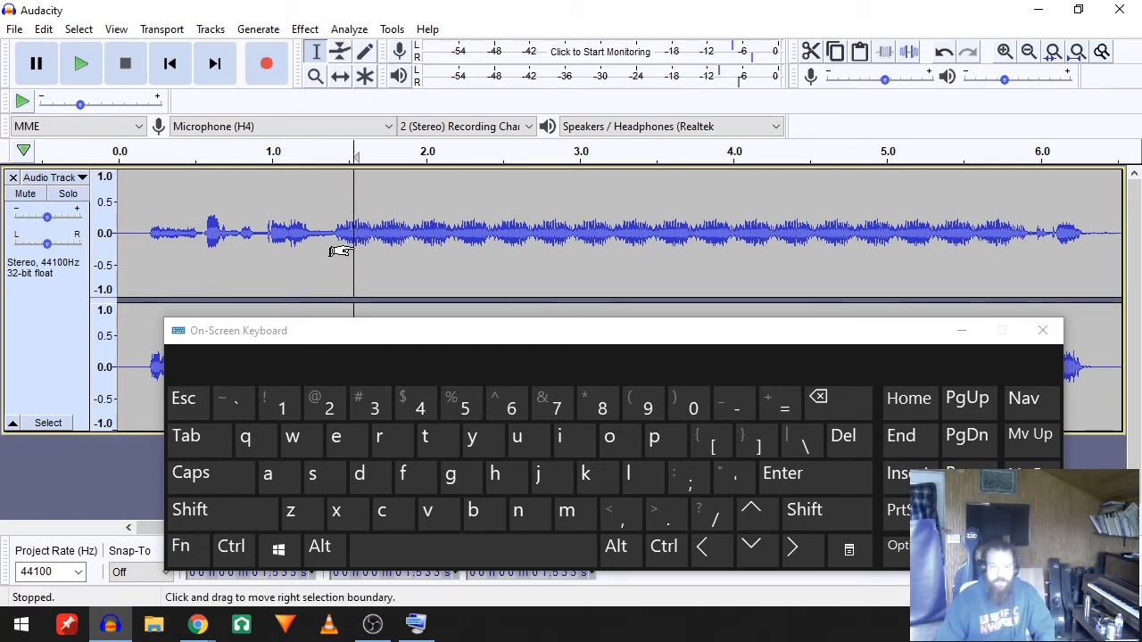
# Step: Save the project as test on the Desktop, overwriting the existing project of that name
pyautogui.click(17, 32)
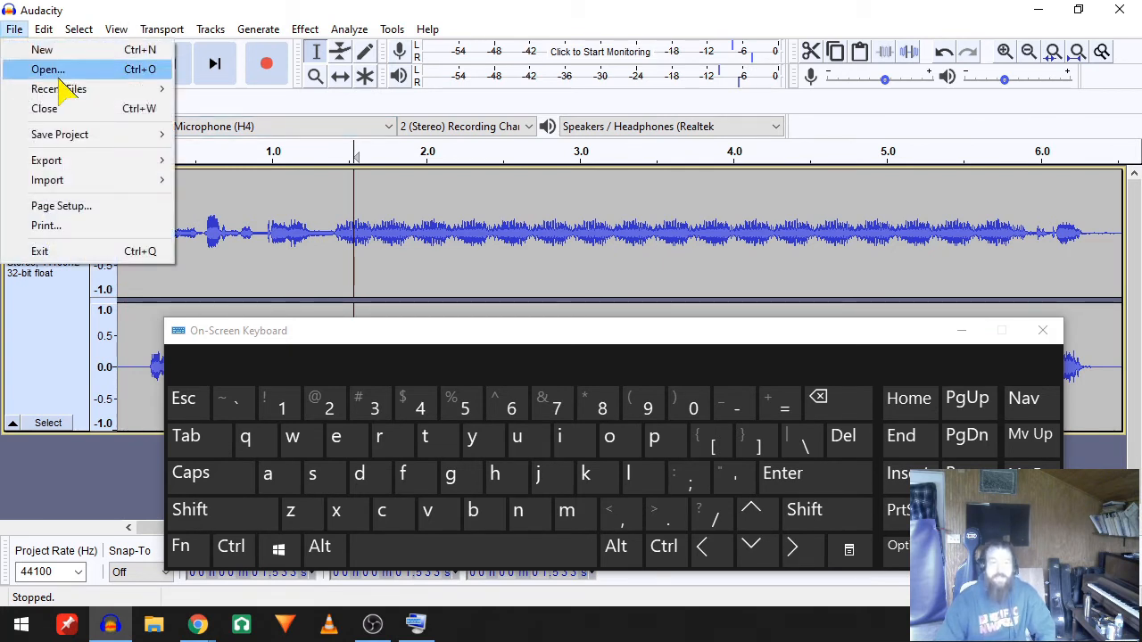
pyautogui.moveTo(109, 139)
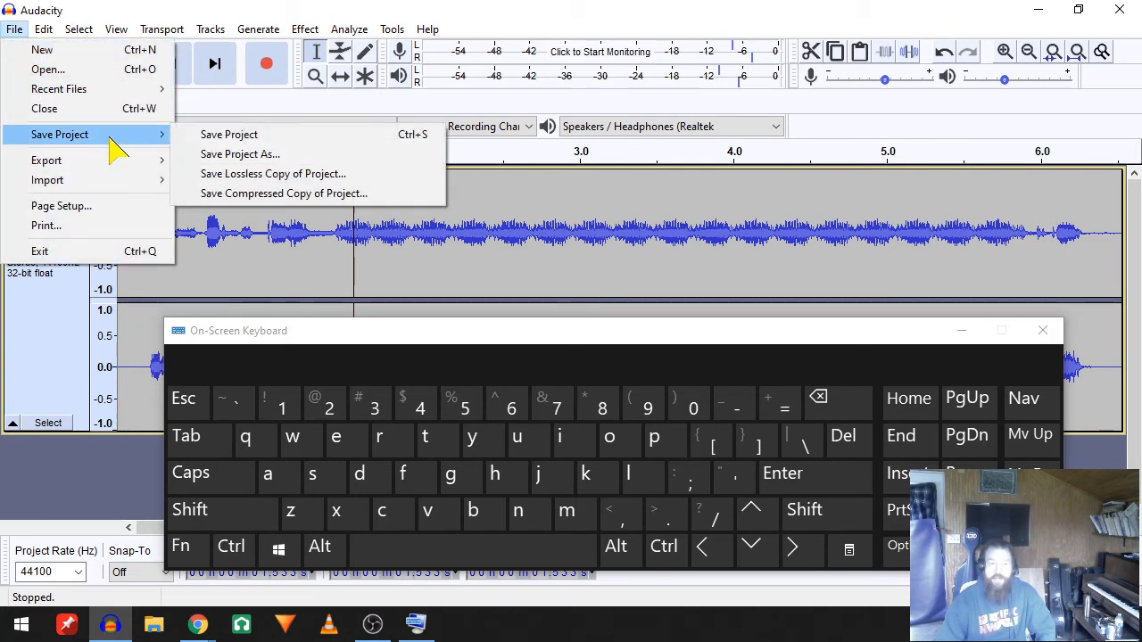
pyautogui.click(248, 142)
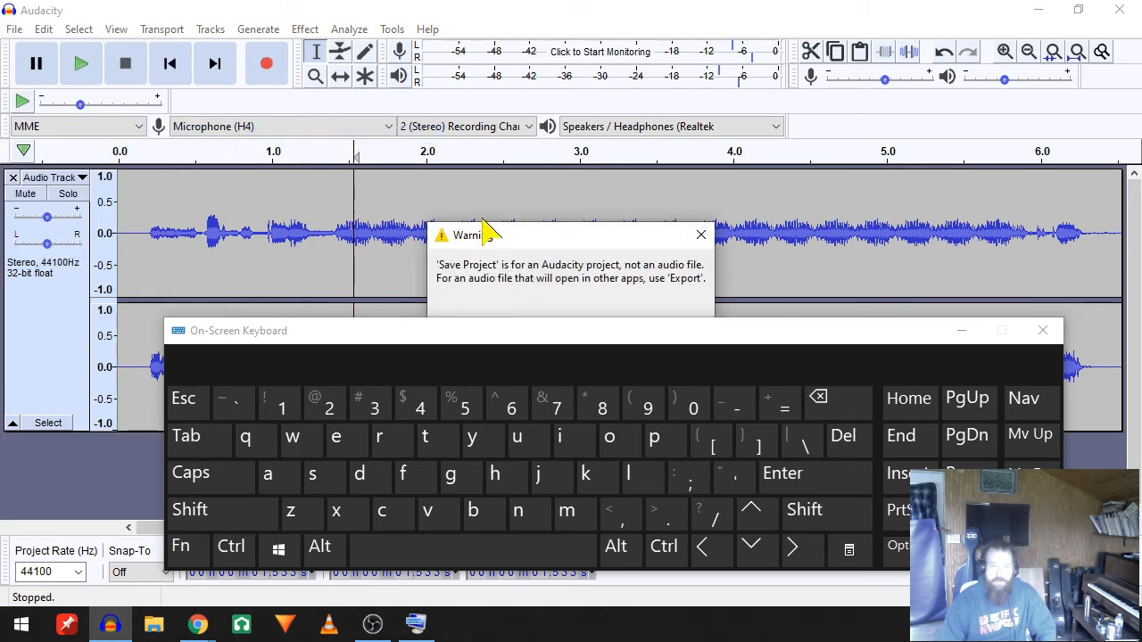
pyautogui.moveTo(495, 233); pyautogui.dragTo(450, 129)
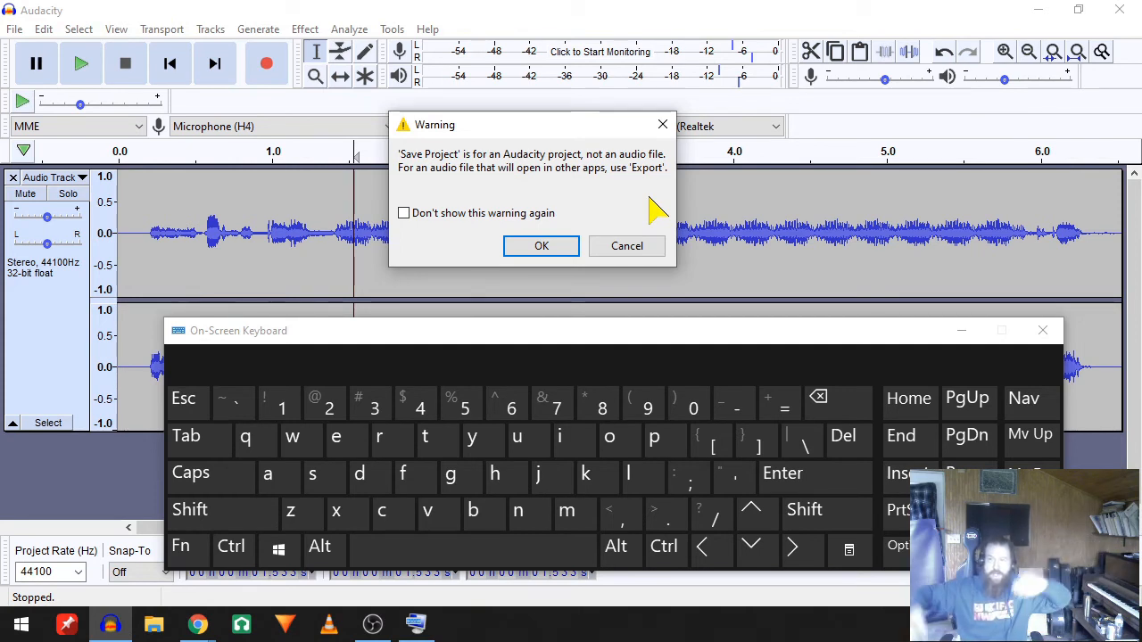
pyautogui.click(541, 246)
pyautogui.write('test')
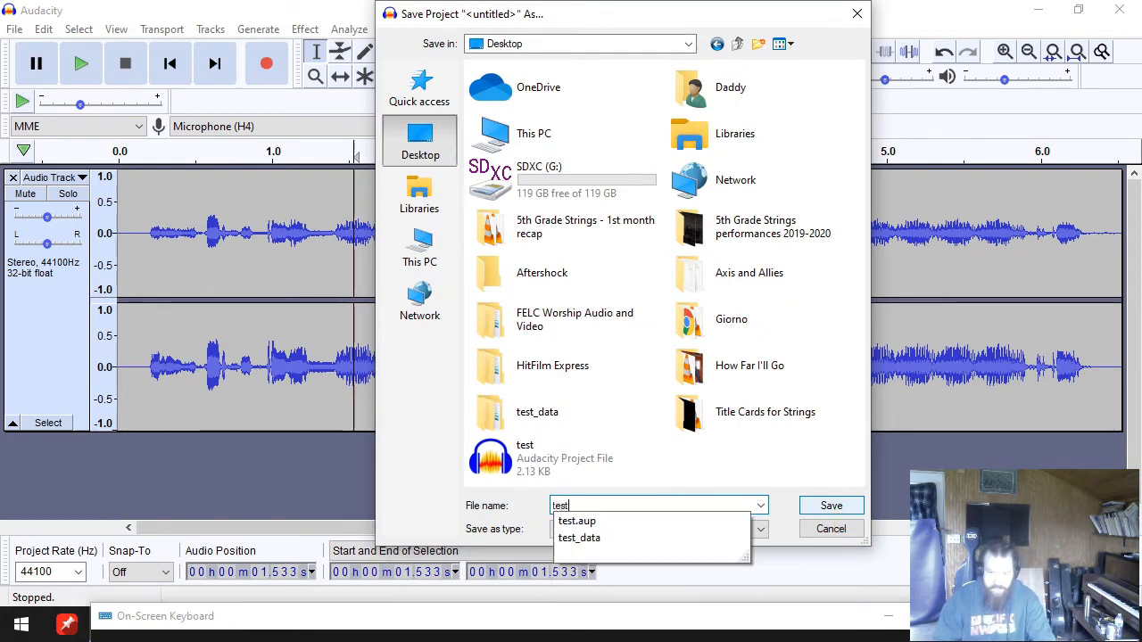
pyautogui.click(843, 506)
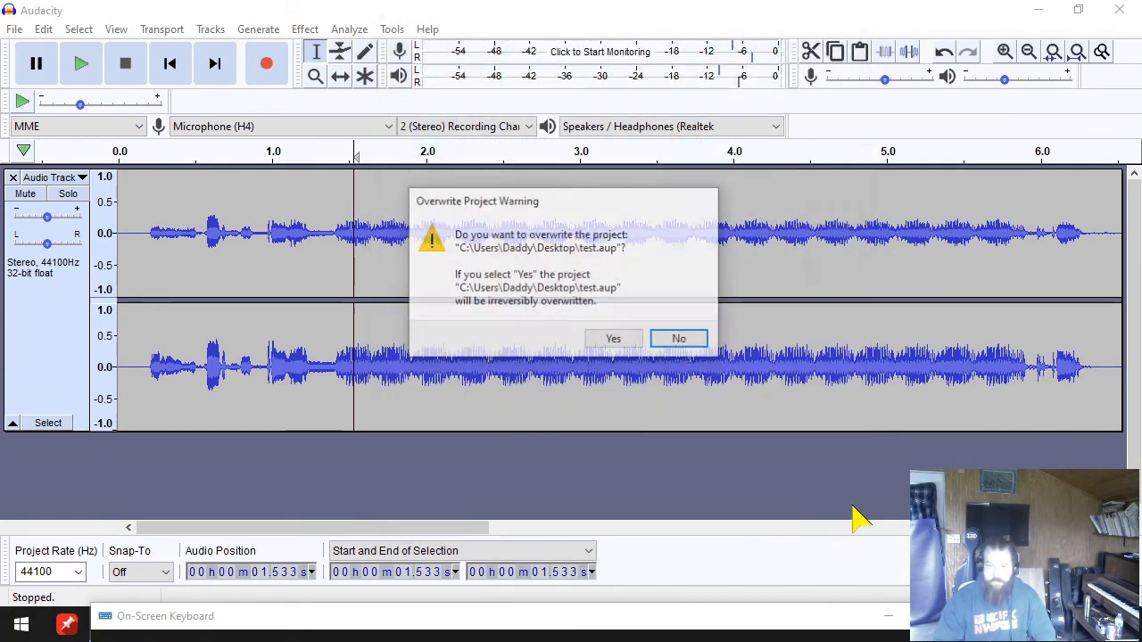
pyautogui.click(617, 342)
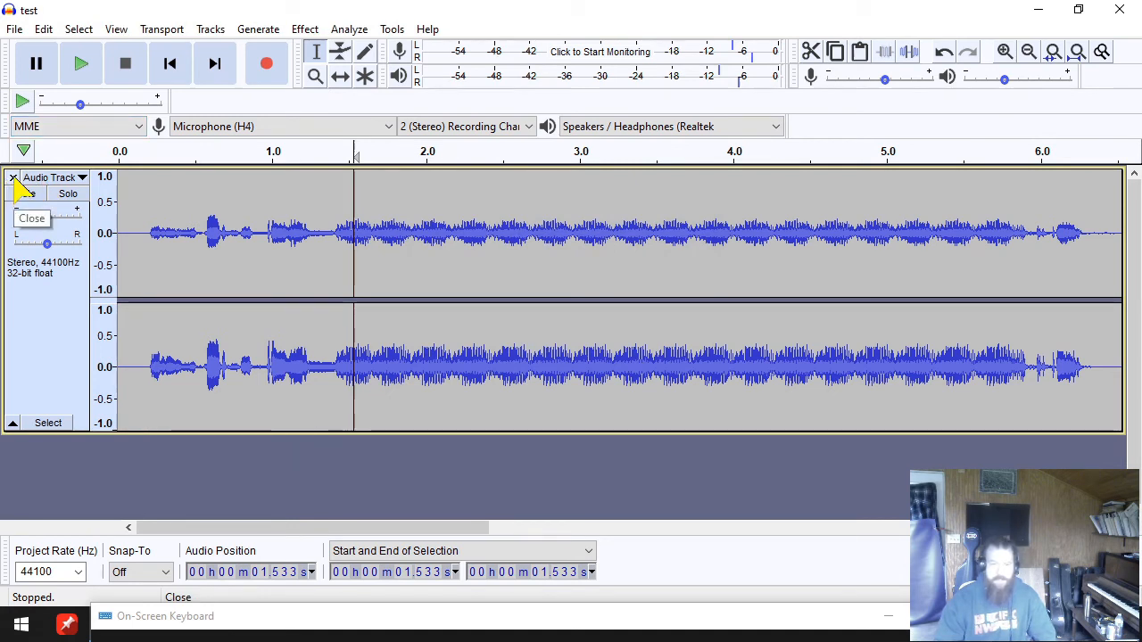
# Step: Remove the existing audio track, and monitor the microphone level to lower the recording volume slightly
pyautogui.click(13, 179)
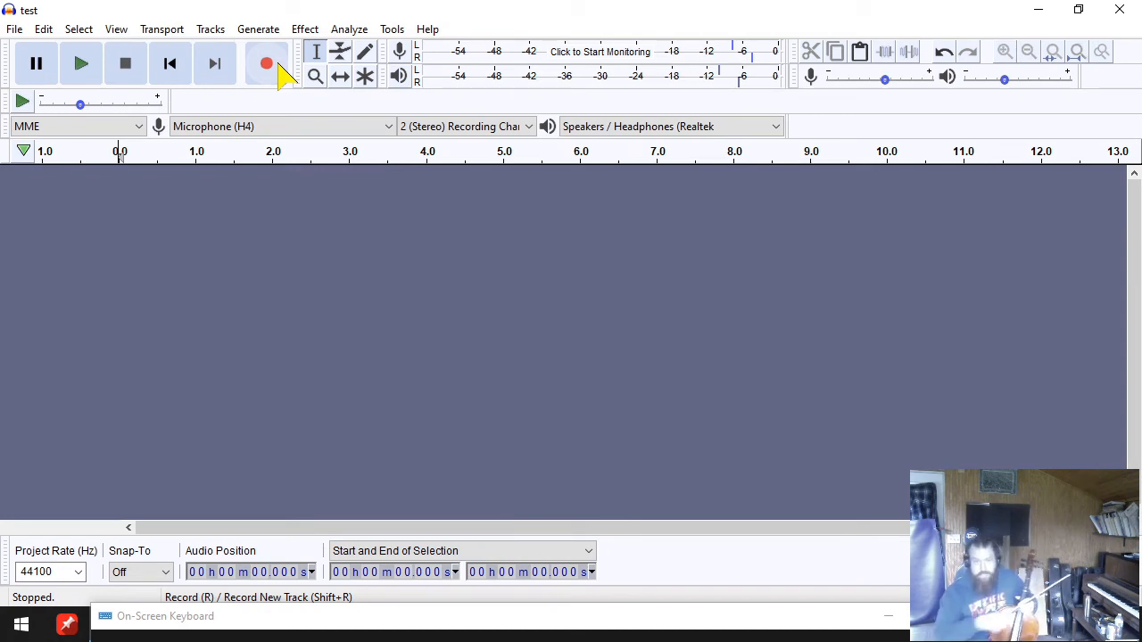
pyautogui.click(593, 70)
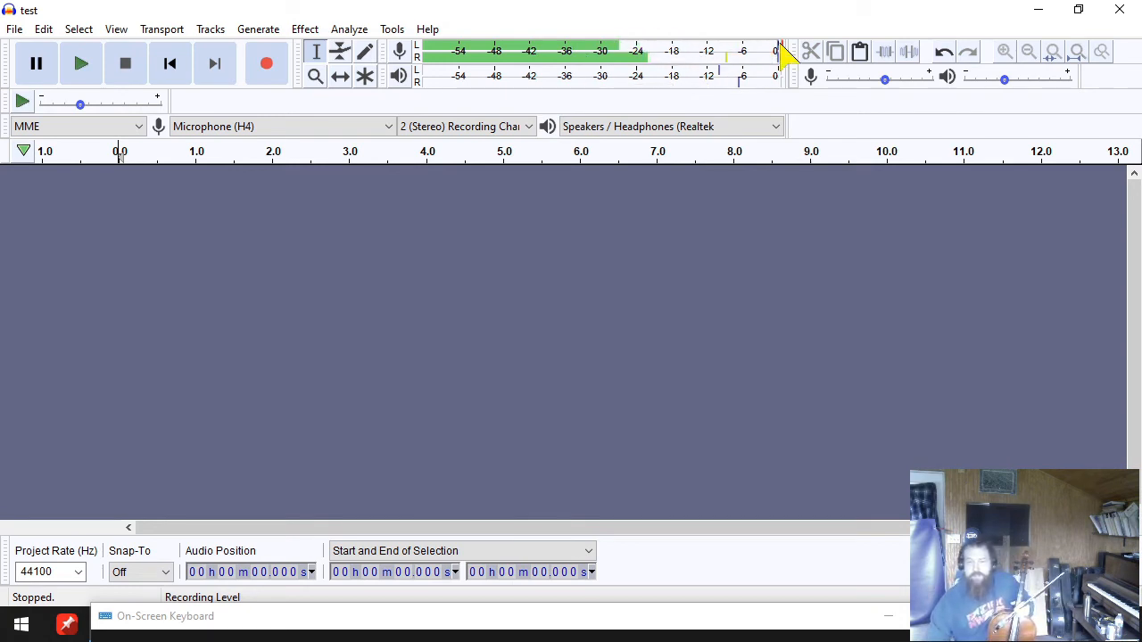
pyautogui.click(740, 63)
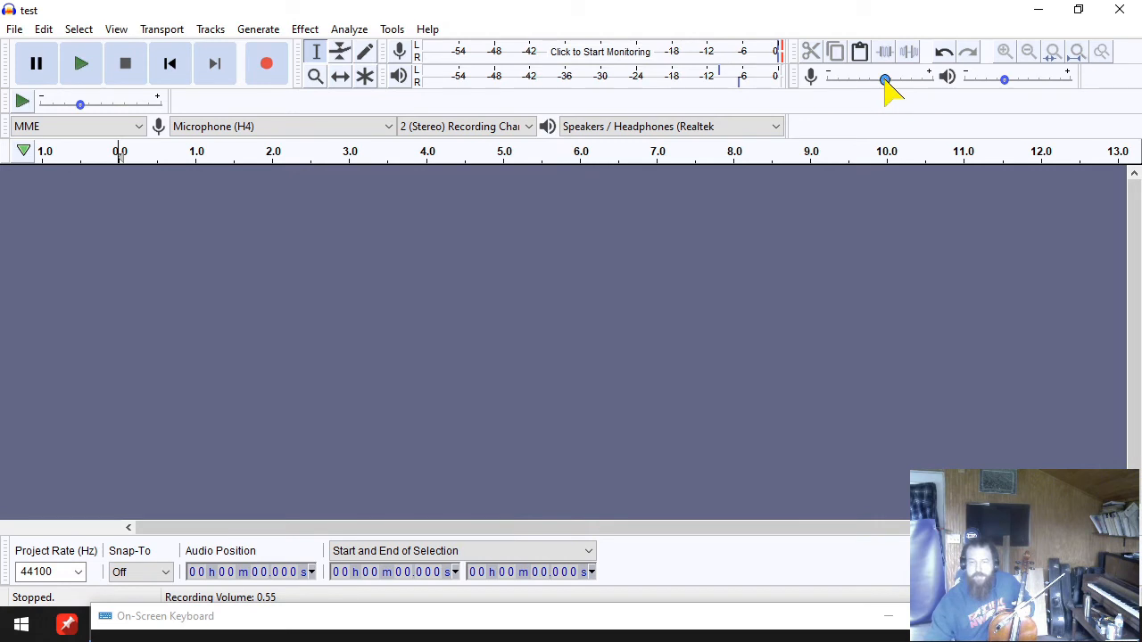
pyautogui.moveTo(885, 80); pyautogui.dragTo(878, 81)
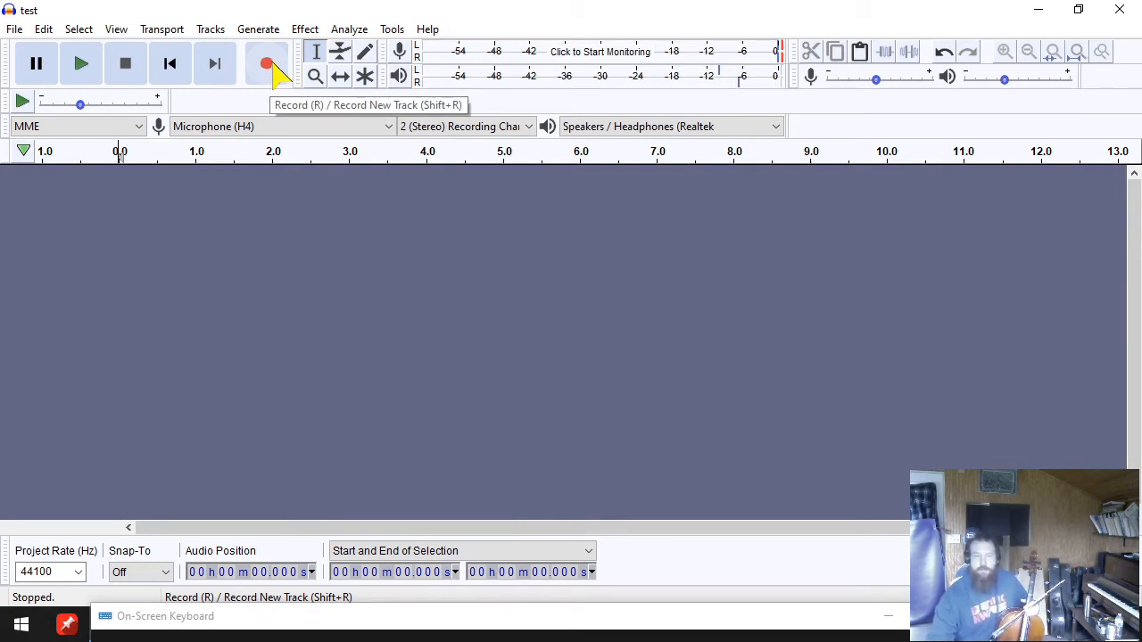
# Step: Record a new audio track about 14 s long and stop the recording
pyautogui.click(268, 64)
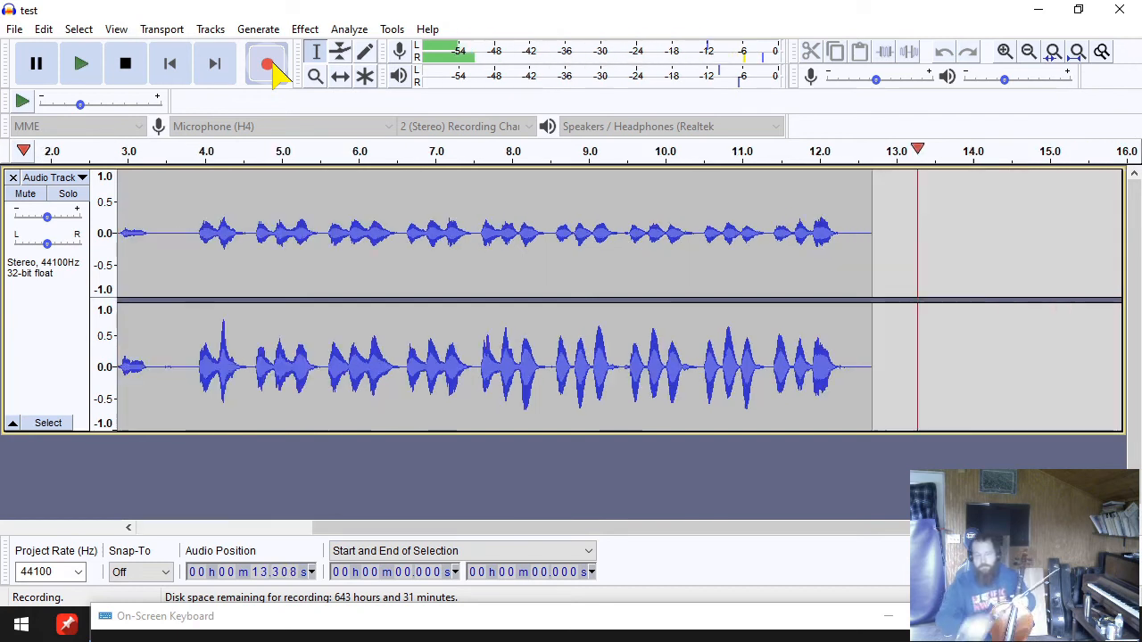
pyautogui.press('space')
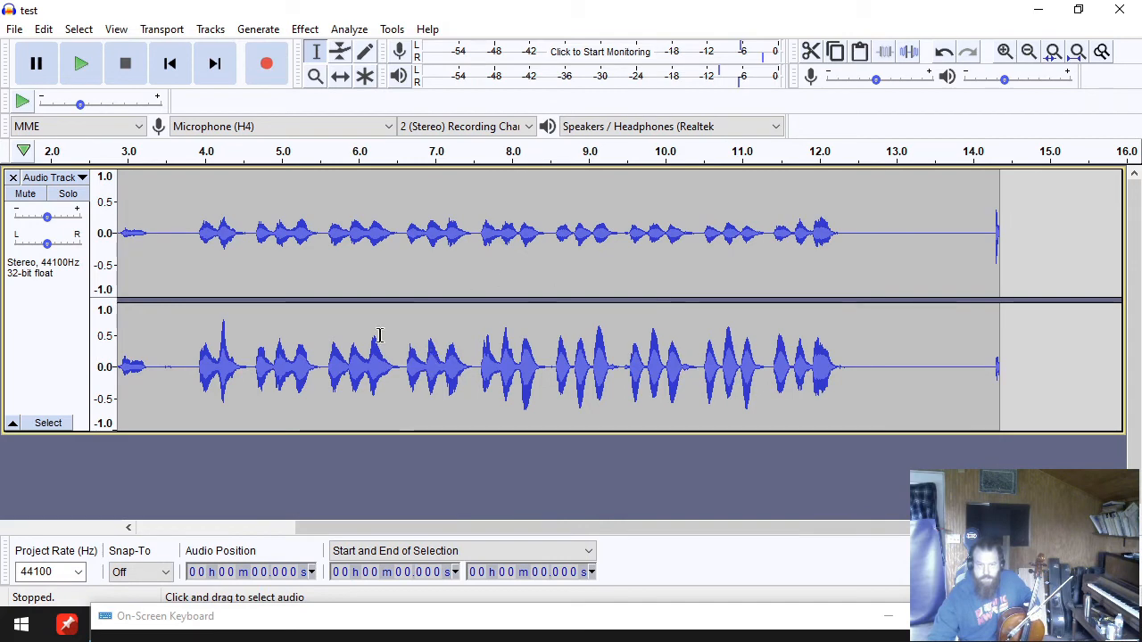
# Step: Return to the beginning and record a second part about 16 s long on a new audio track, stopping when finished
pyautogui.click(539, 619)
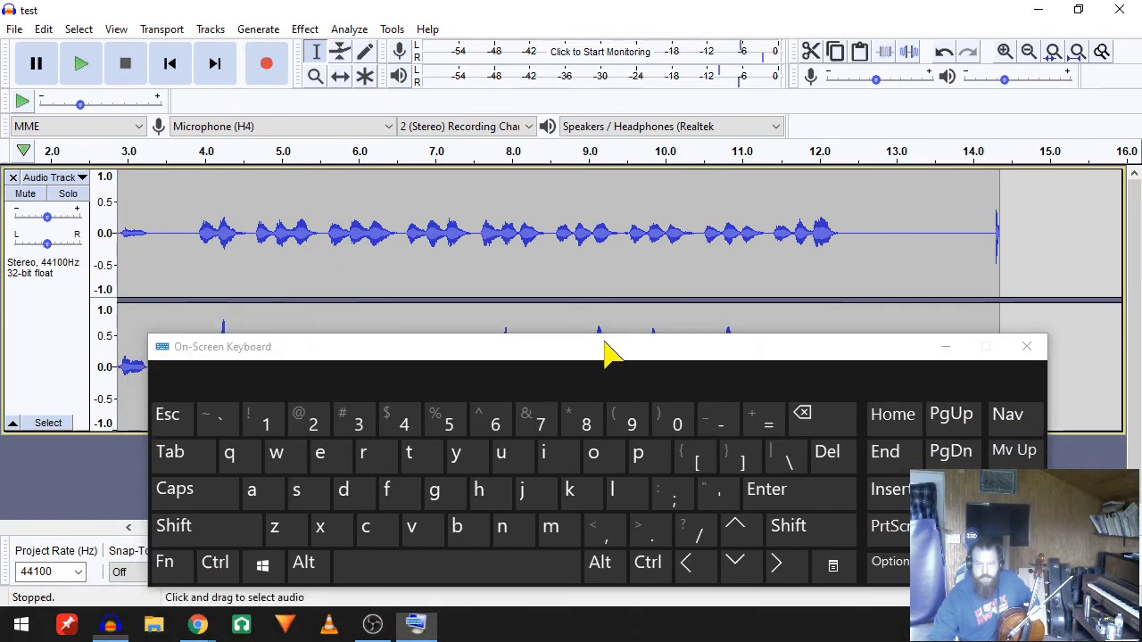
pyautogui.click(892, 414)
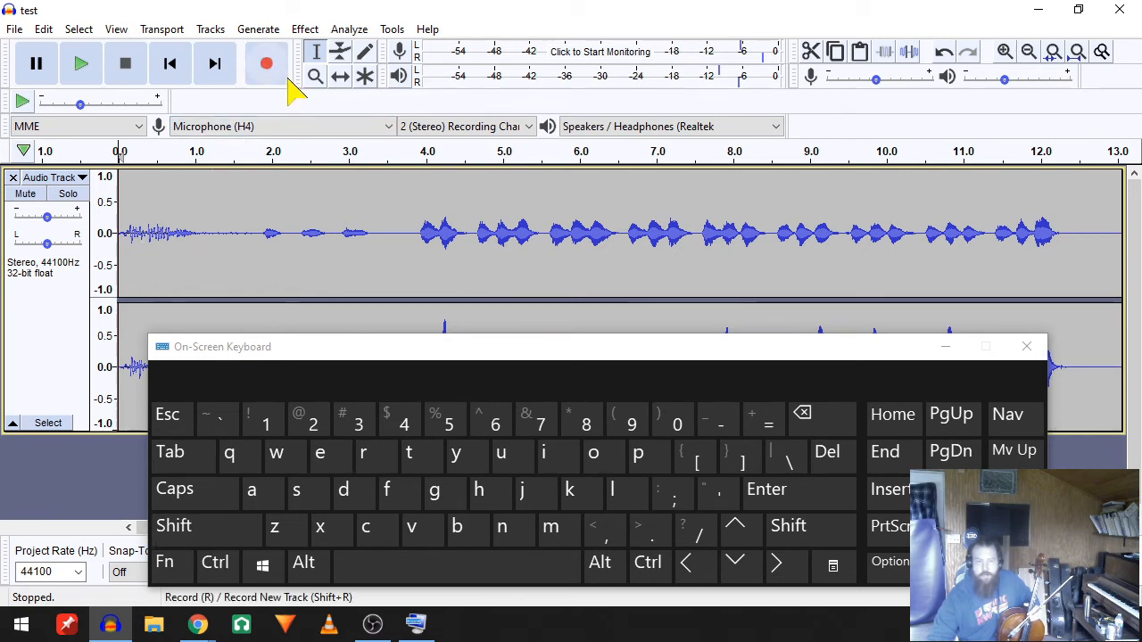
pyautogui.click(237, 540)
pyautogui.click(376, 457)
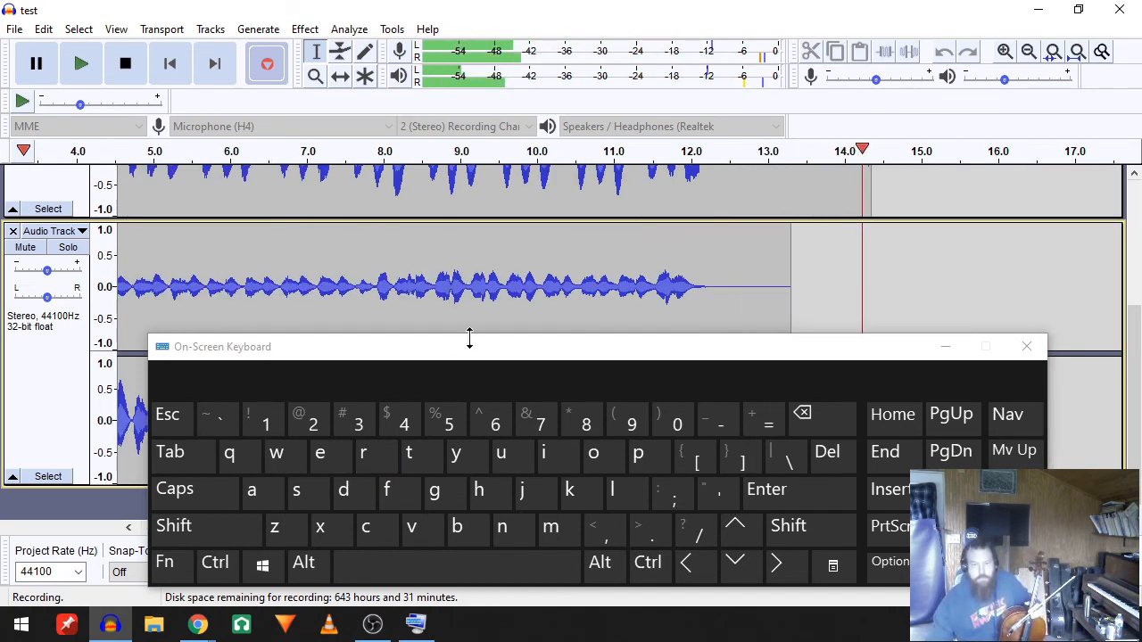
pyautogui.click(125, 63)
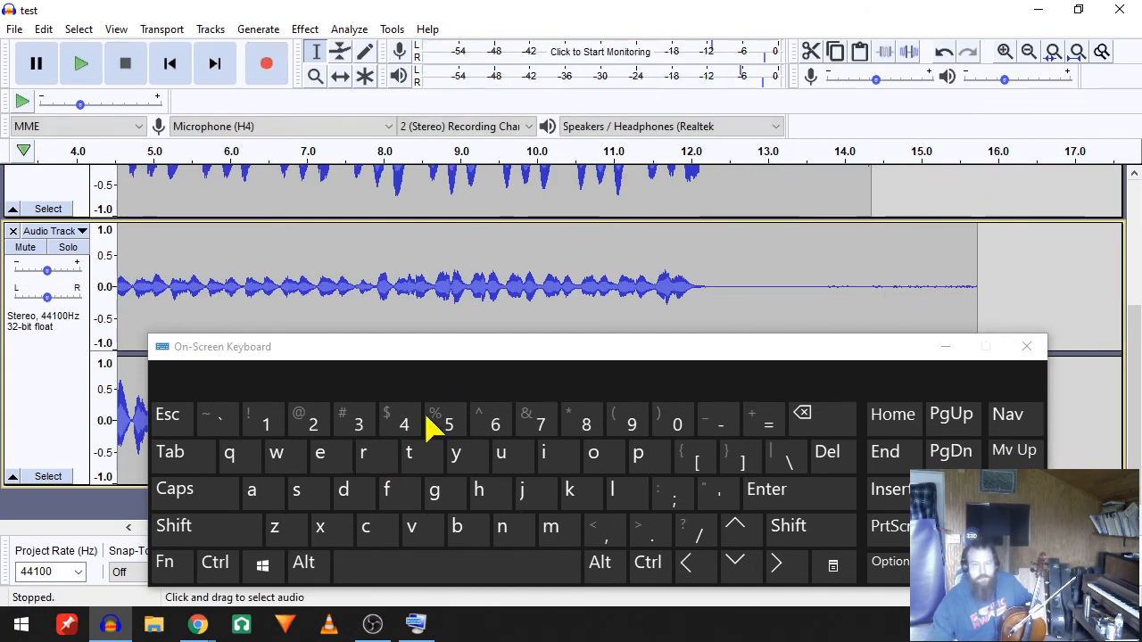
# Step: Go back to the beginning and record a third part about 14.6 s long on another new track
pyautogui.click(892, 415)
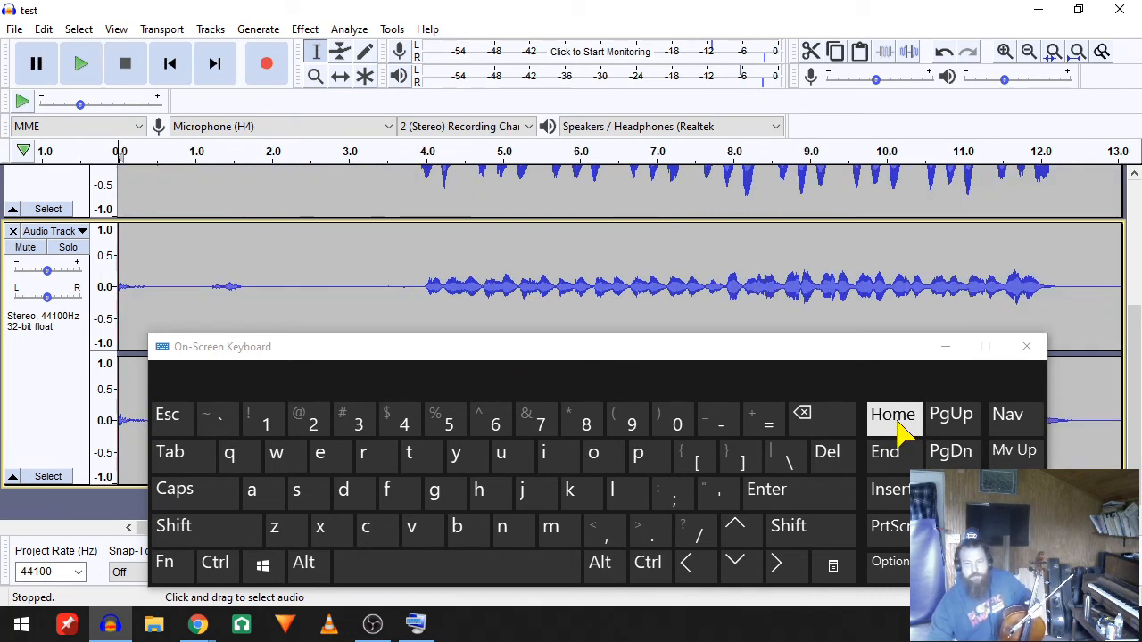
pyautogui.click(177, 542)
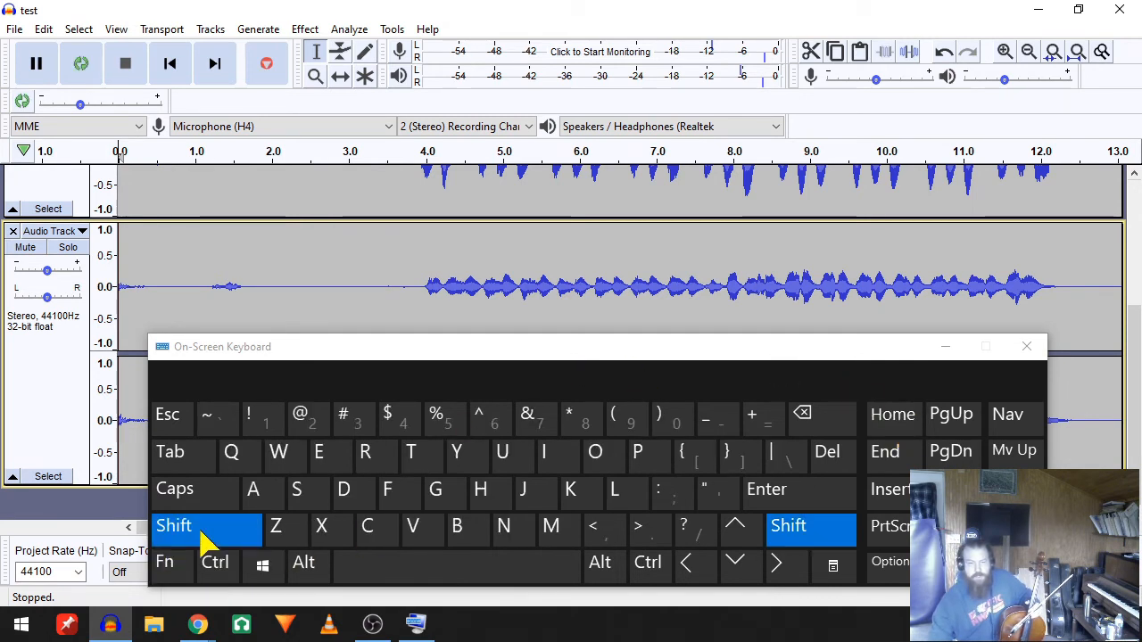
pyautogui.click(375, 461)
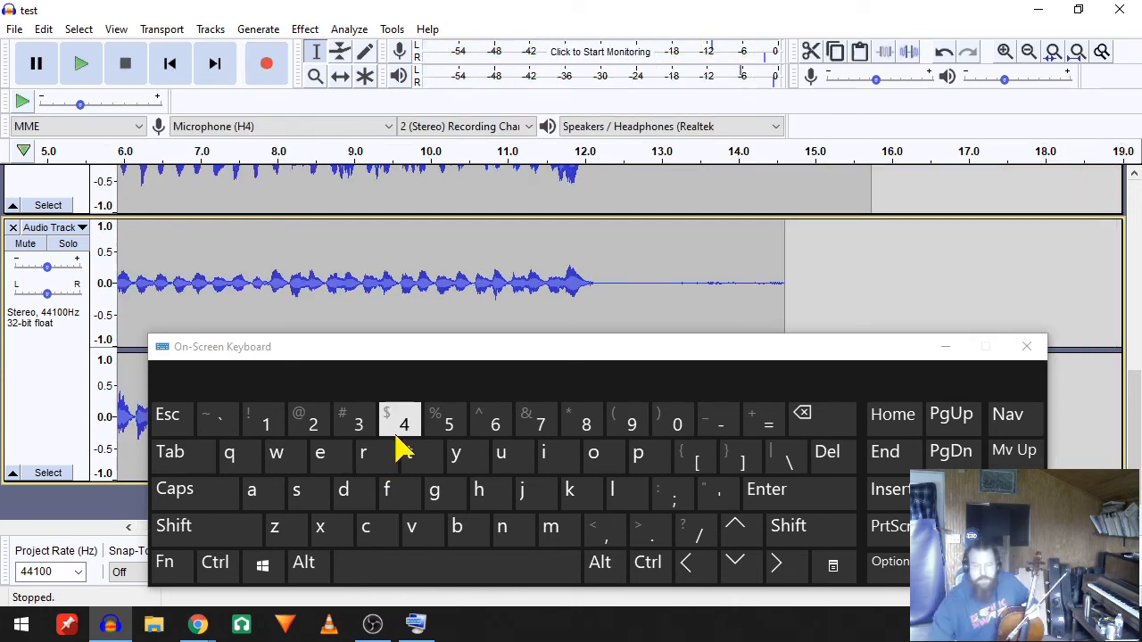
# Step: Play the layered tracks together from the beginning and stop playback after about 12 s
pyautogui.click(895, 423)
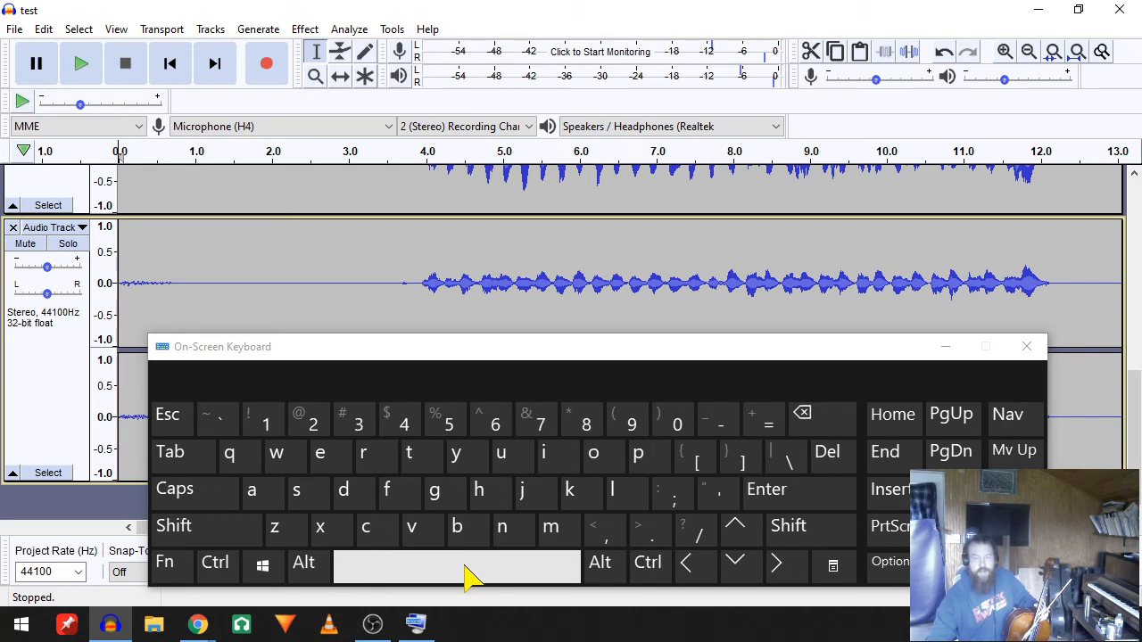
pyautogui.click(471, 578)
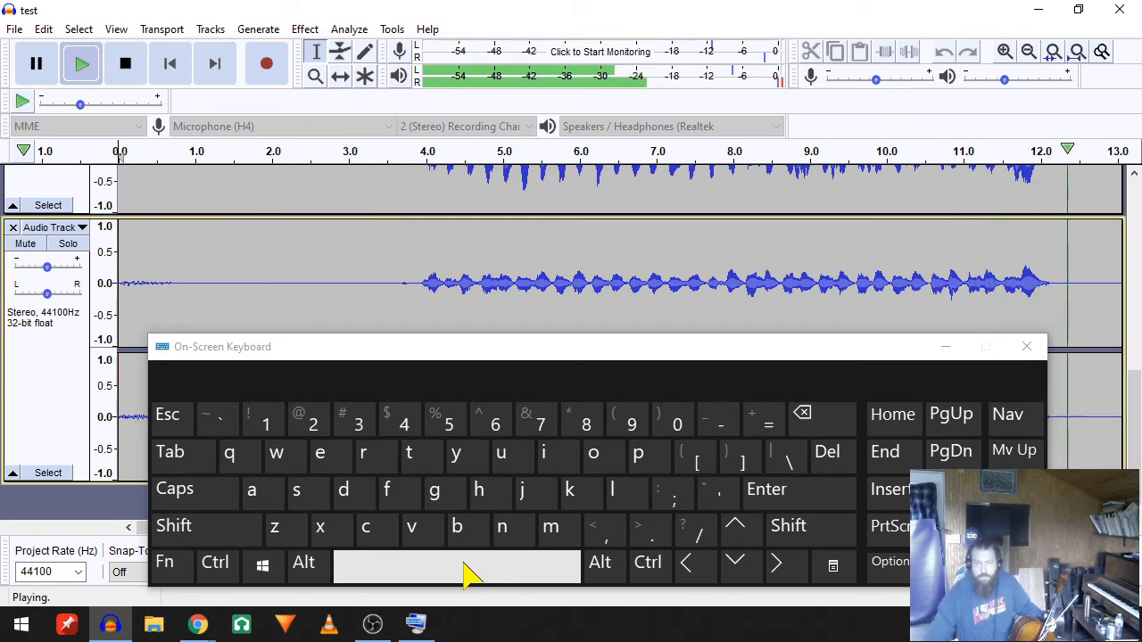
pyautogui.click(464, 571)
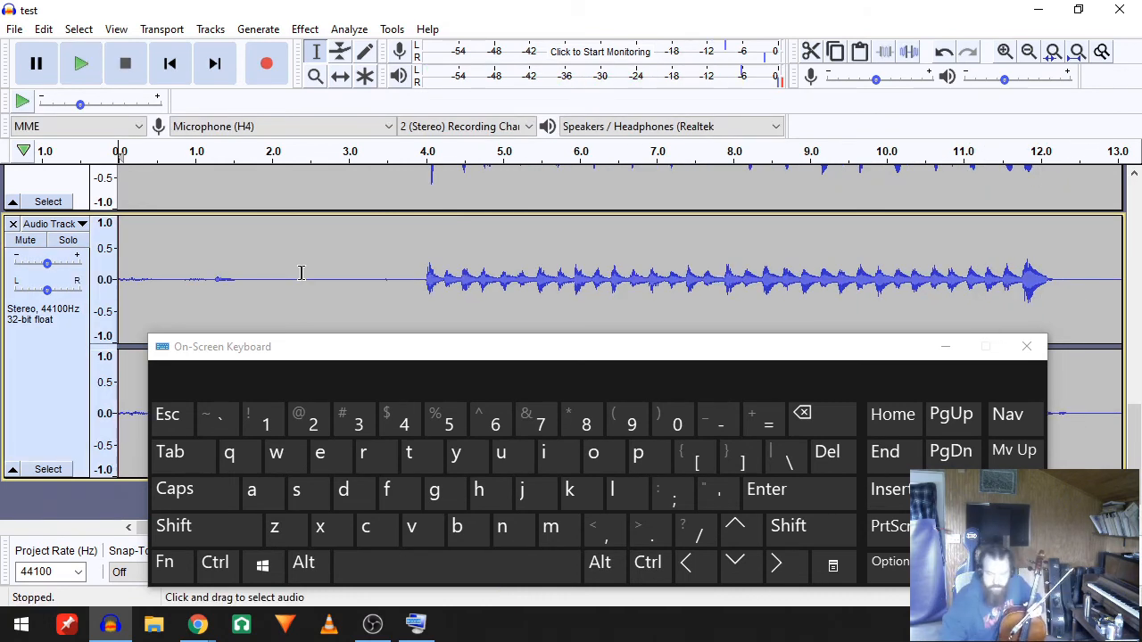
# Step: Record a further layered part on its own new audio track
pyautogui.click(254, 528)
pyautogui.click(365, 454)
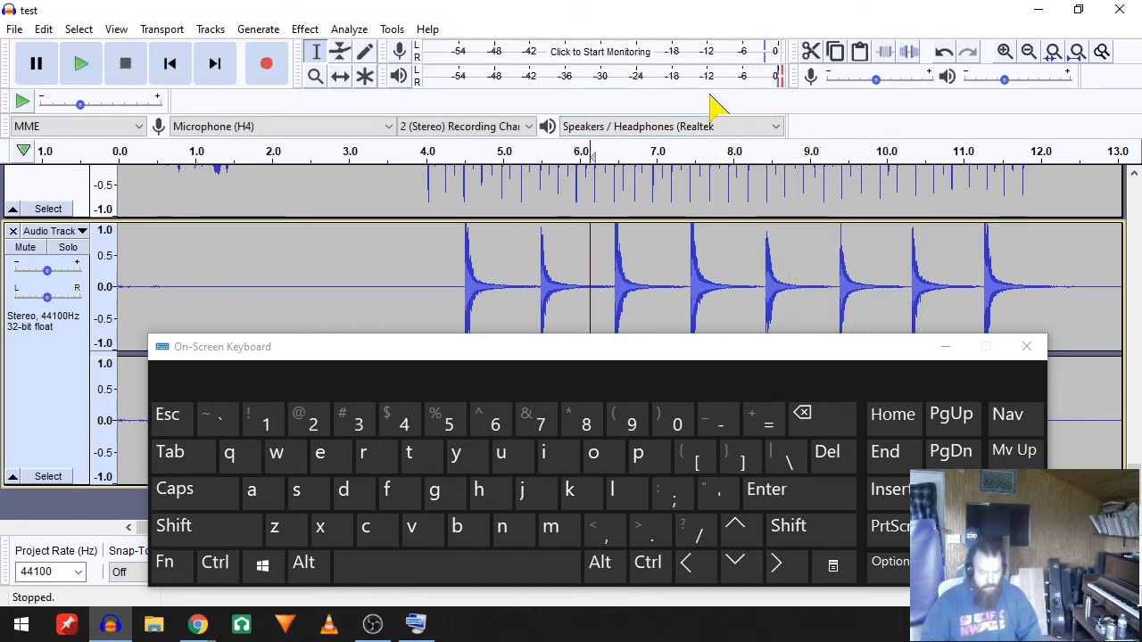
# Step: Select the audio in all tracks and apply the Amplify effect with an amplification of -6 dB
pyautogui.click(215, 563)
pyautogui.click(320, 454)
pyautogui.click(217, 564)
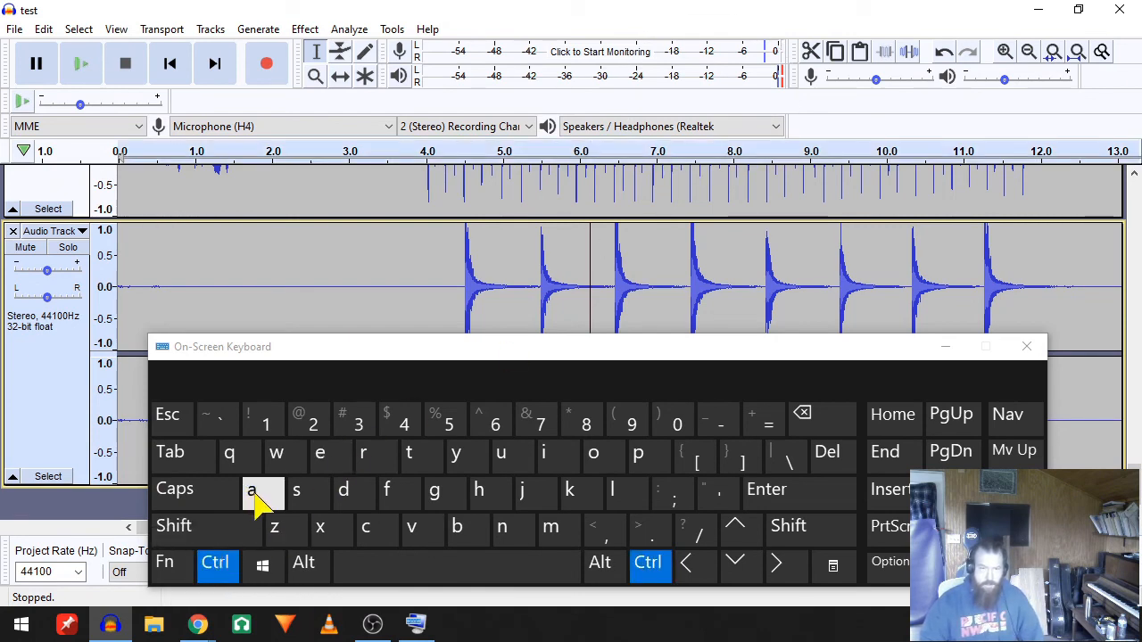
pyautogui.click(253, 491)
pyautogui.click(316, 26)
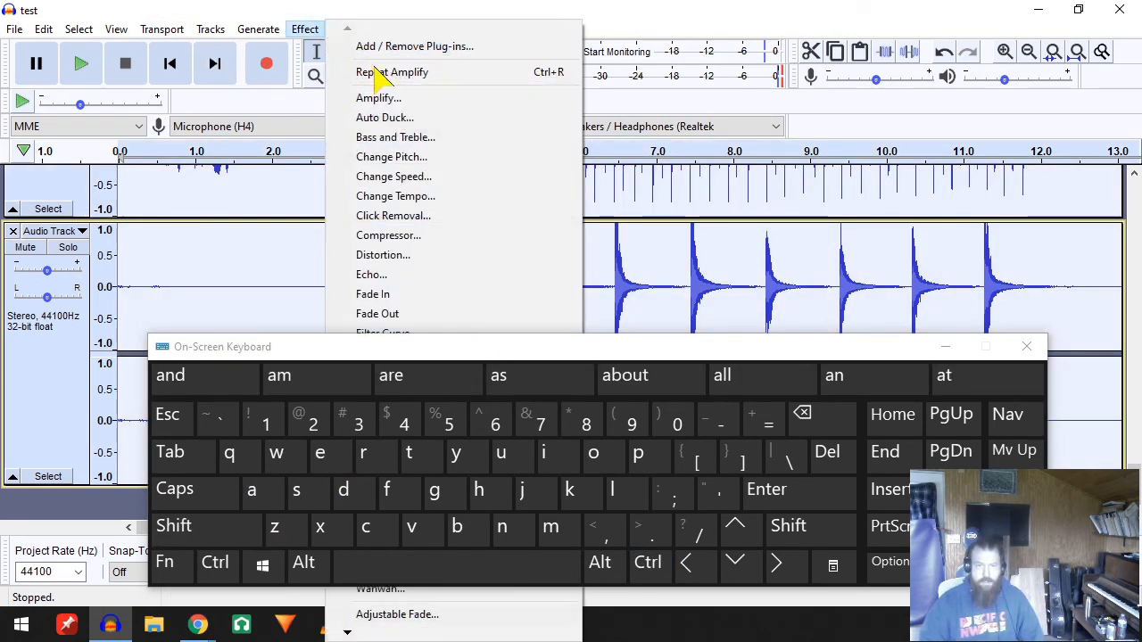
pyautogui.click(384, 94)
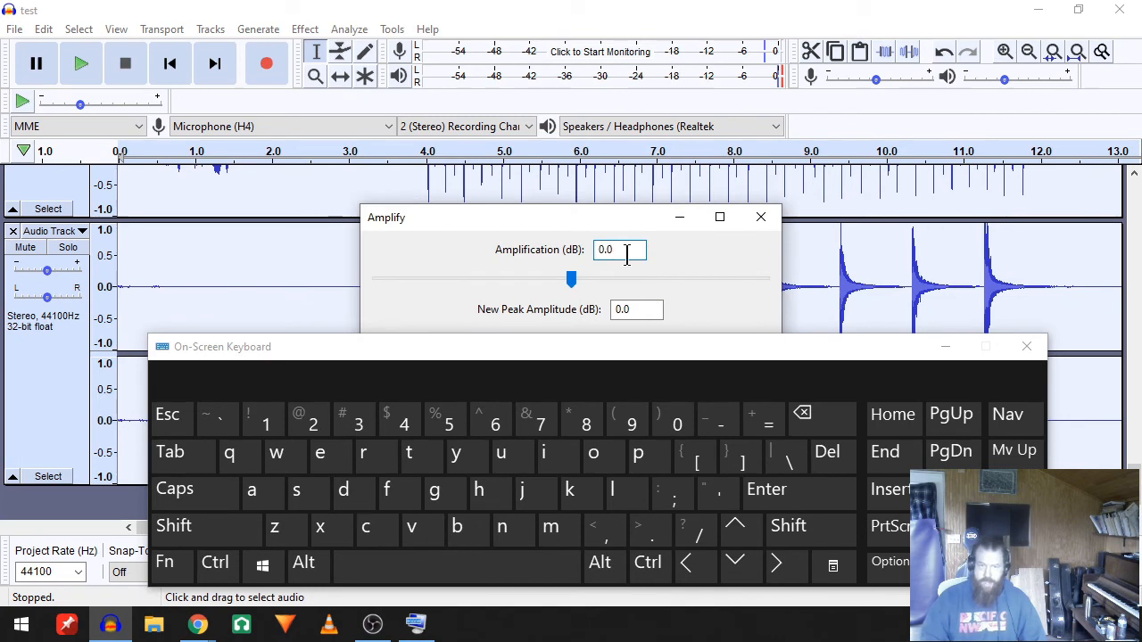
pyautogui.write('-')
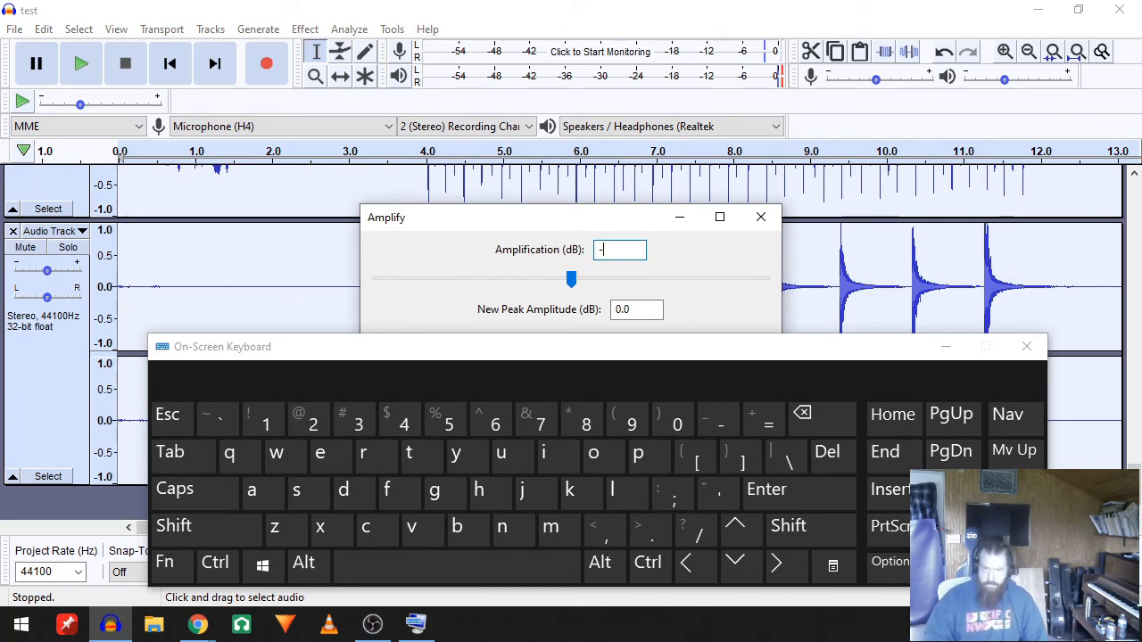
pyautogui.write('6')
pyautogui.press('Return')
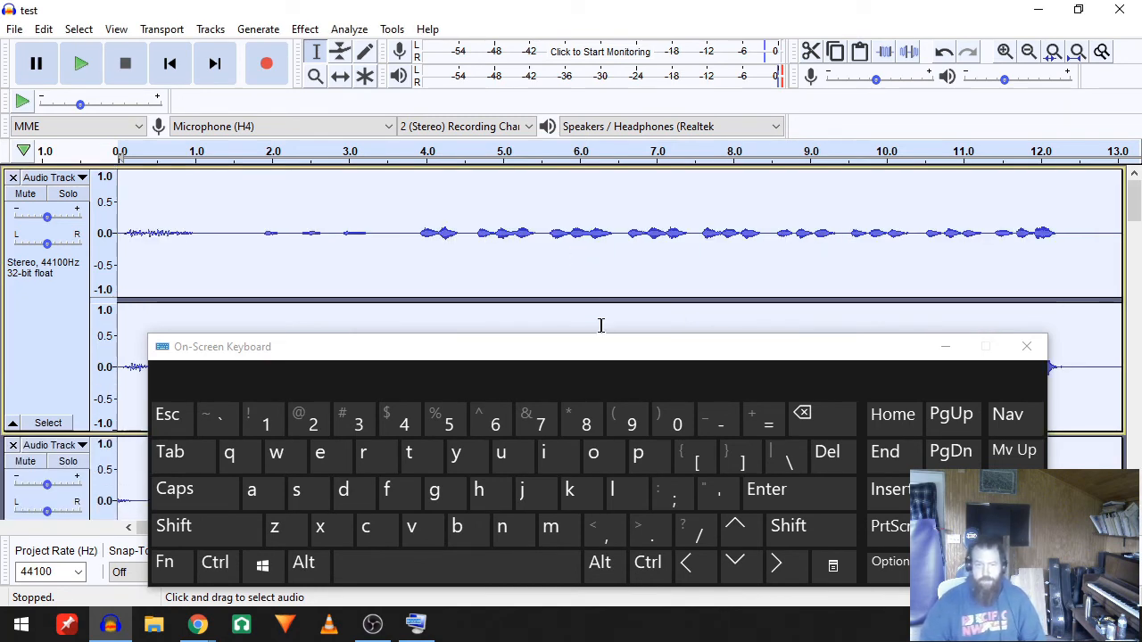
# Step: Play the amplified mix starting from about 5.0 s in the first track
pyautogui.click(502, 243)
pyautogui.press('space')
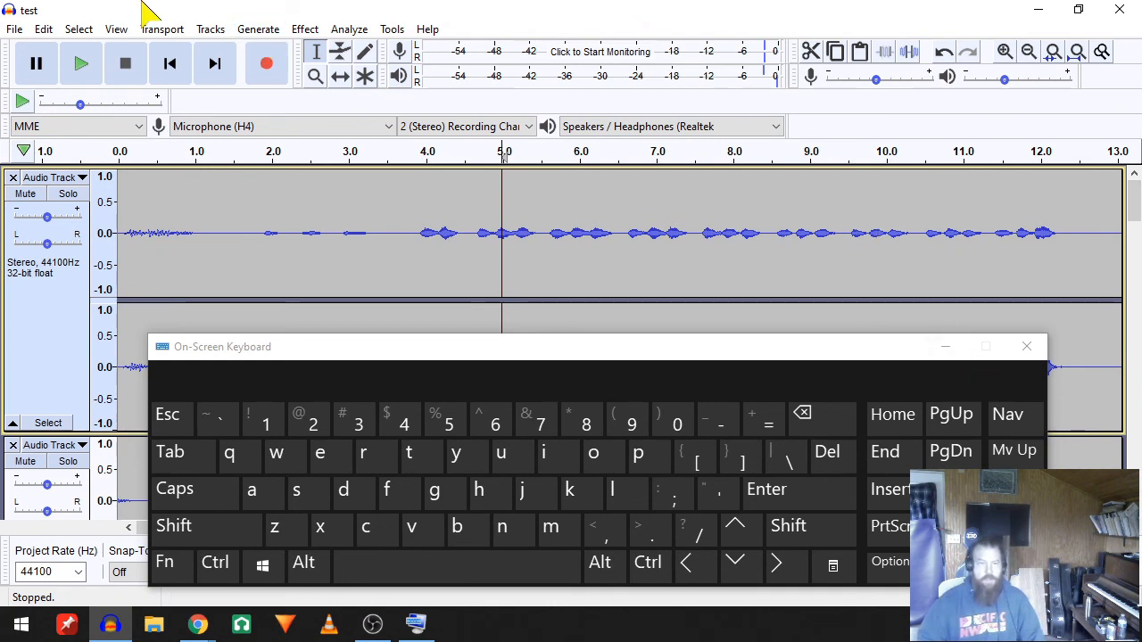
# Step: Export the project to the Desktop as an MP3 file named test, accepting the mixdown to one stereo file
pyautogui.click(14, 29)
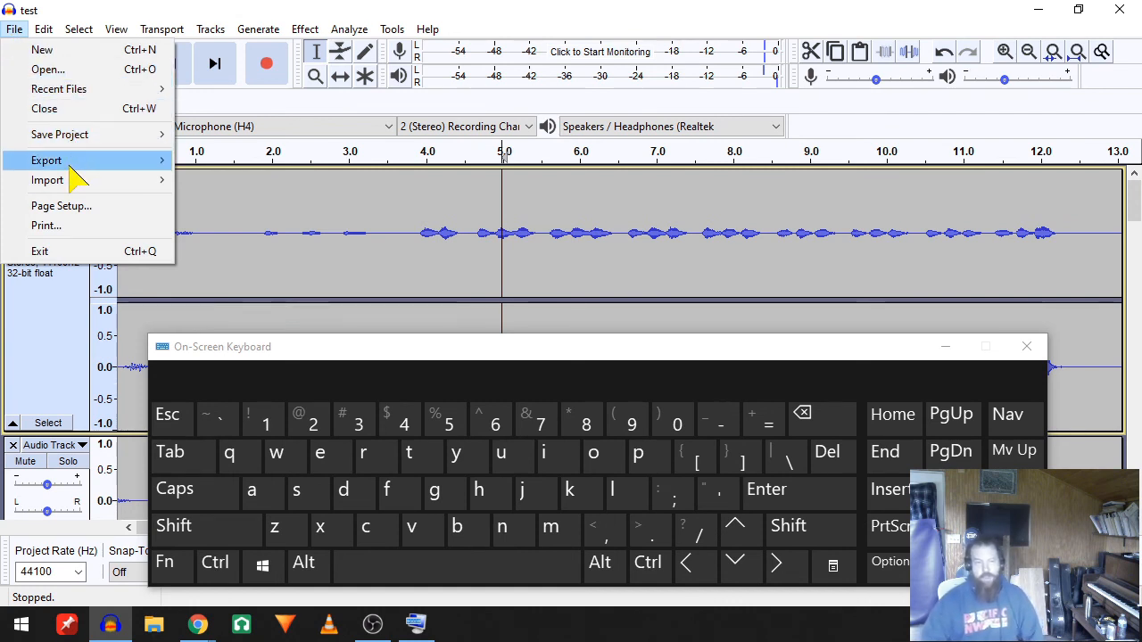
pyautogui.moveTo(91, 166)
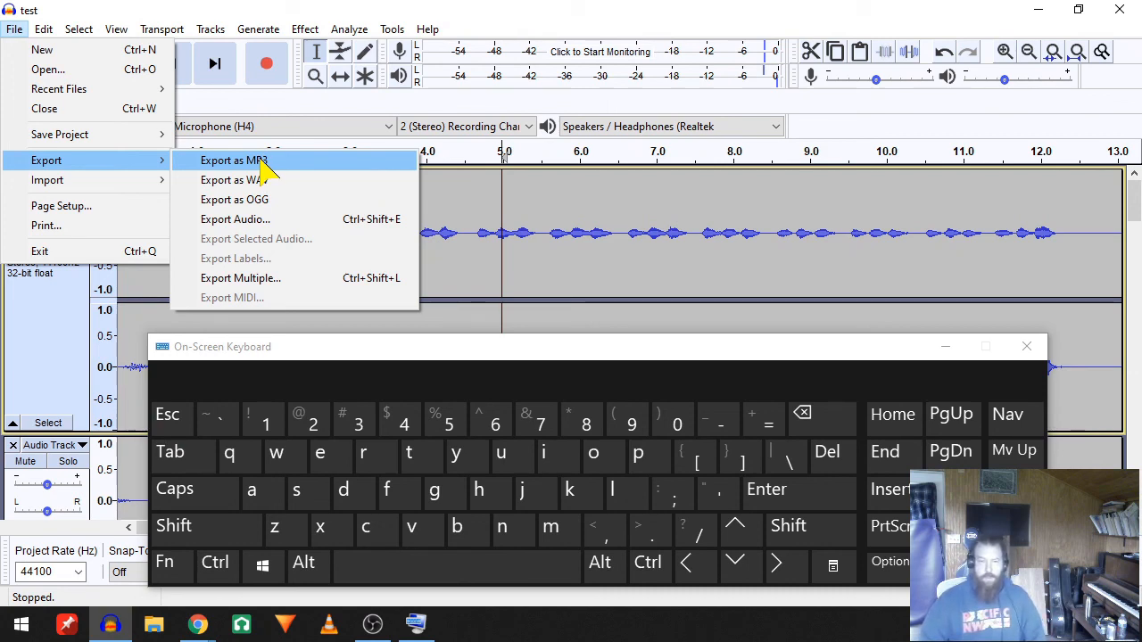
pyautogui.click(259, 162)
pyautogui.moveTo(626, 350); pyautogui.dragTo(590, 453)
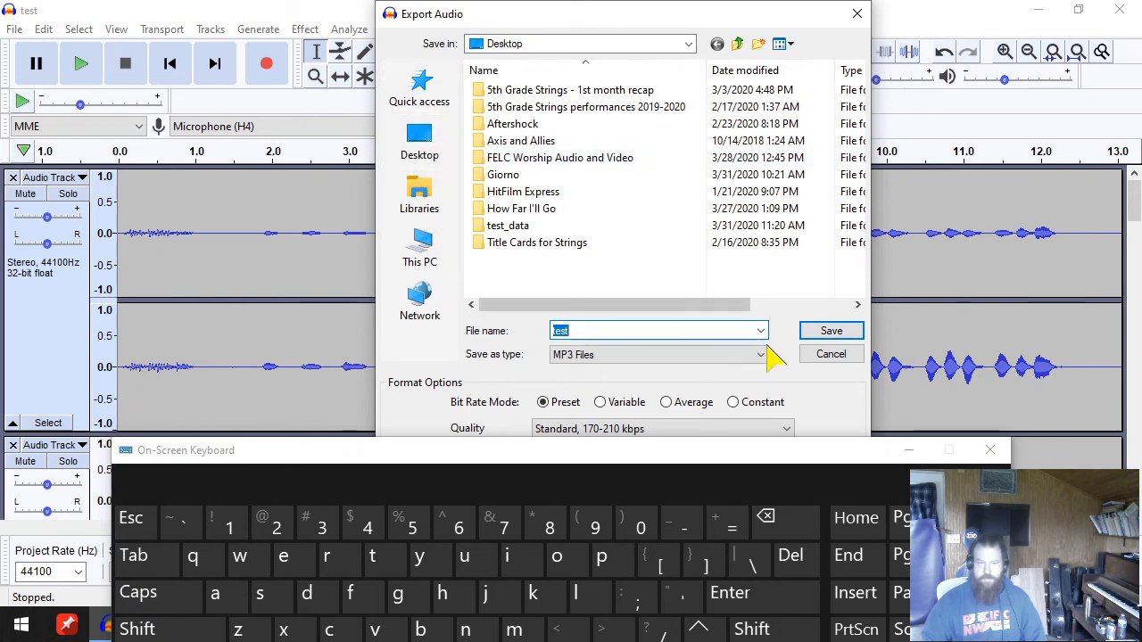
pyautogui.click(831, 334)
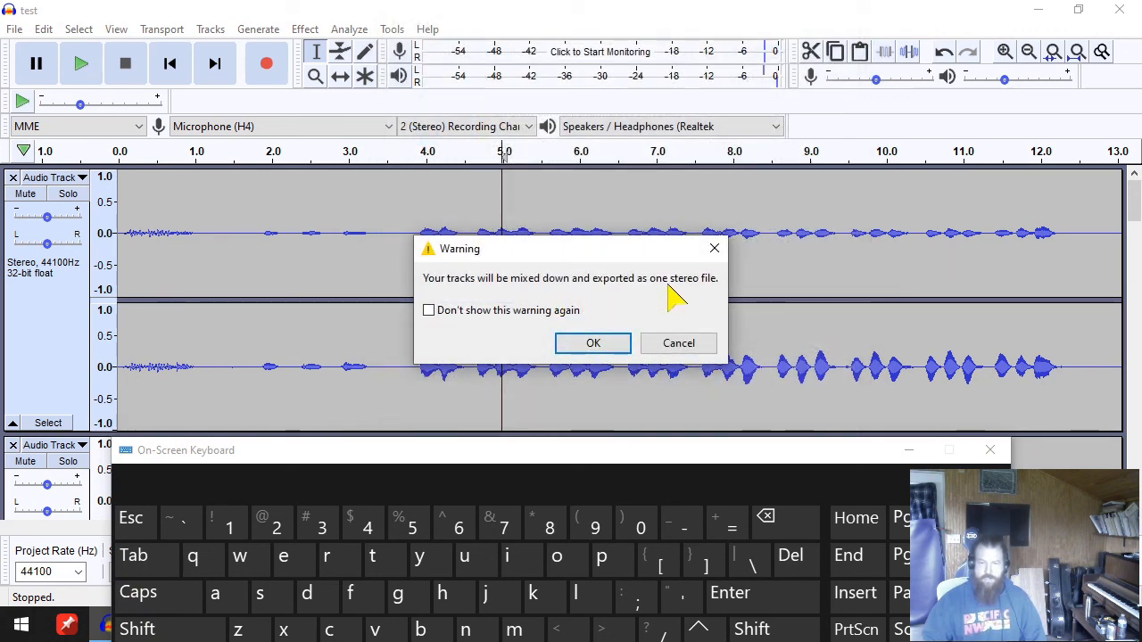
pyautogui.click(600, 348)
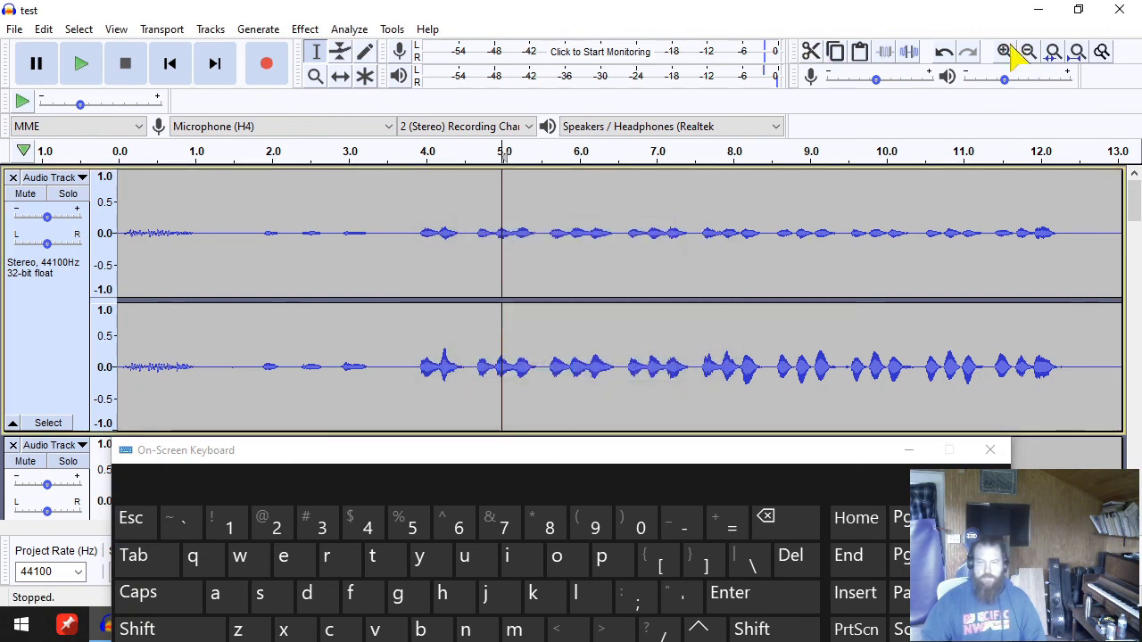
# Step: Minimize Audacity, move the exported test audio file to a free area of the desktop, and open it
pyautogui.click(1037, 9)
pyautogui.moveTo(45, 338); pyautogui.dragTo(513, 259)
pyautogui.doubleClick(502, 230)
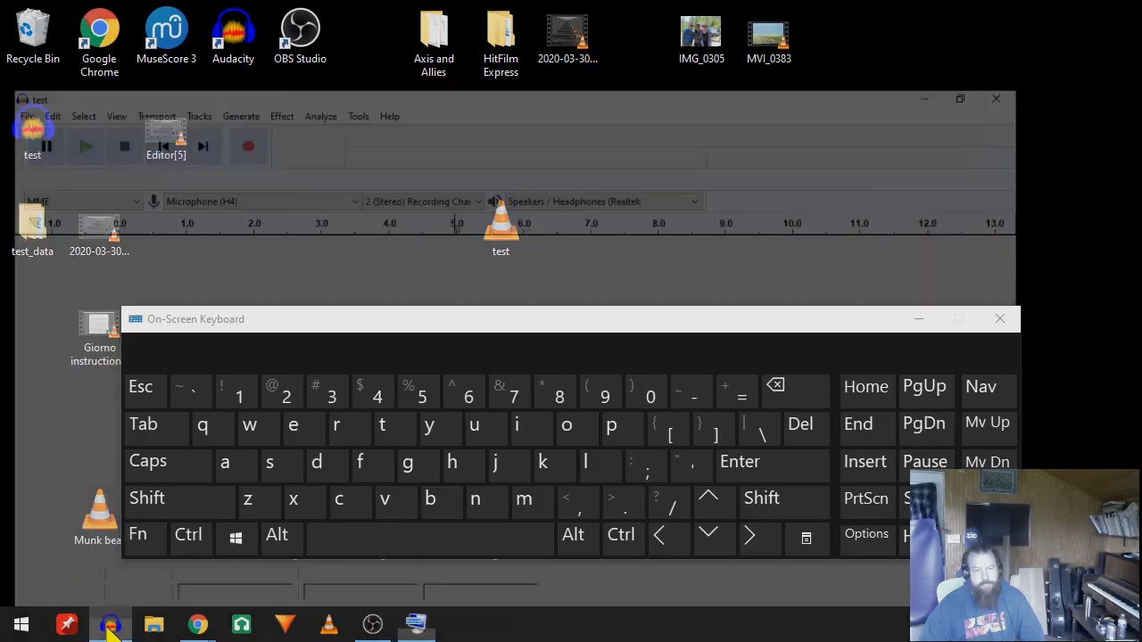
# Step: Return to Audacity, switch to OBS, and move the on-screen keyboard out of the way of the audio mixer
pyautogui.click(110, 625)
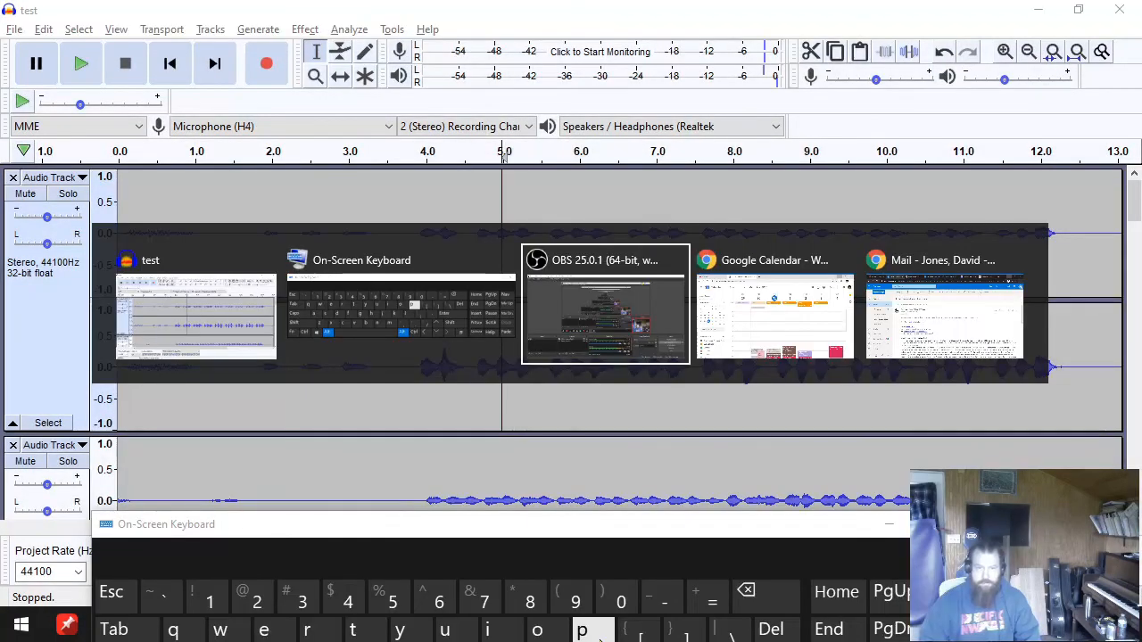
pyautogui.hotkey('alt', 'Tab')
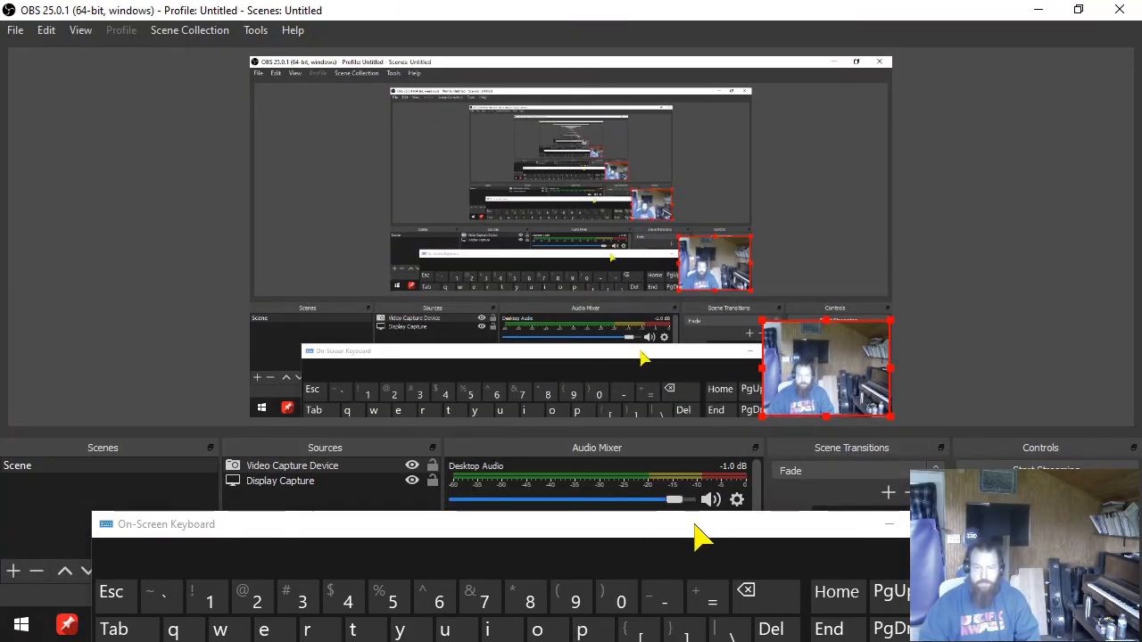
pyautogui.moveTo(700, 535); pyautogui.dragTo(685, 641)
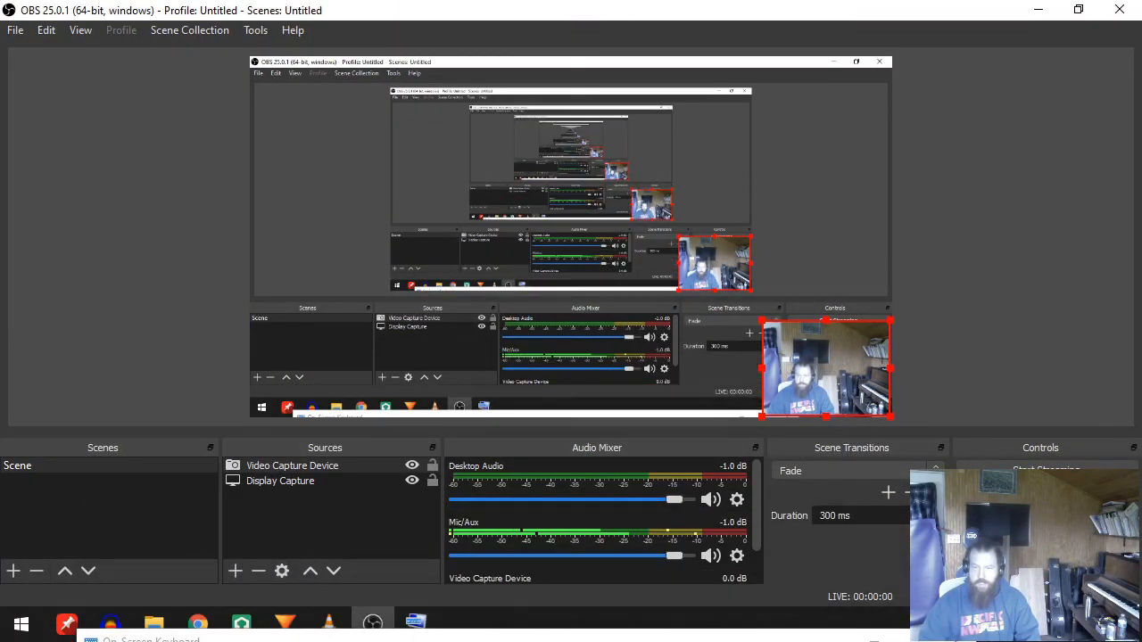